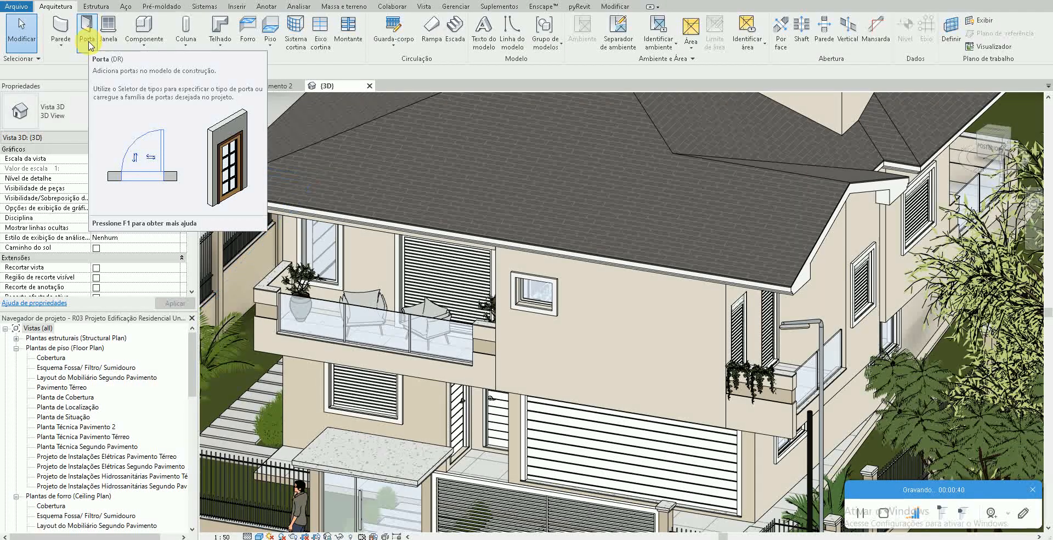
click(87, 45)
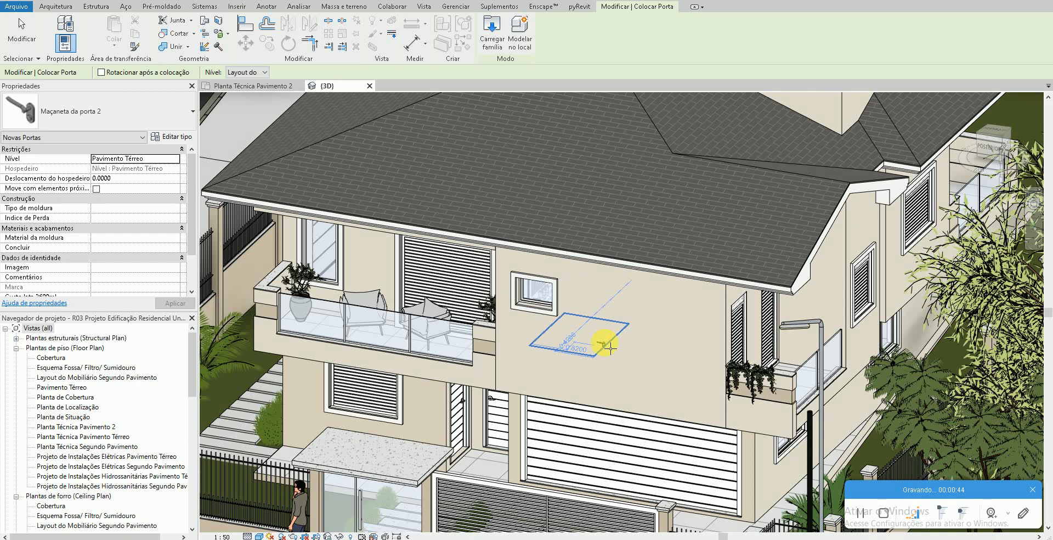
key(Escape)
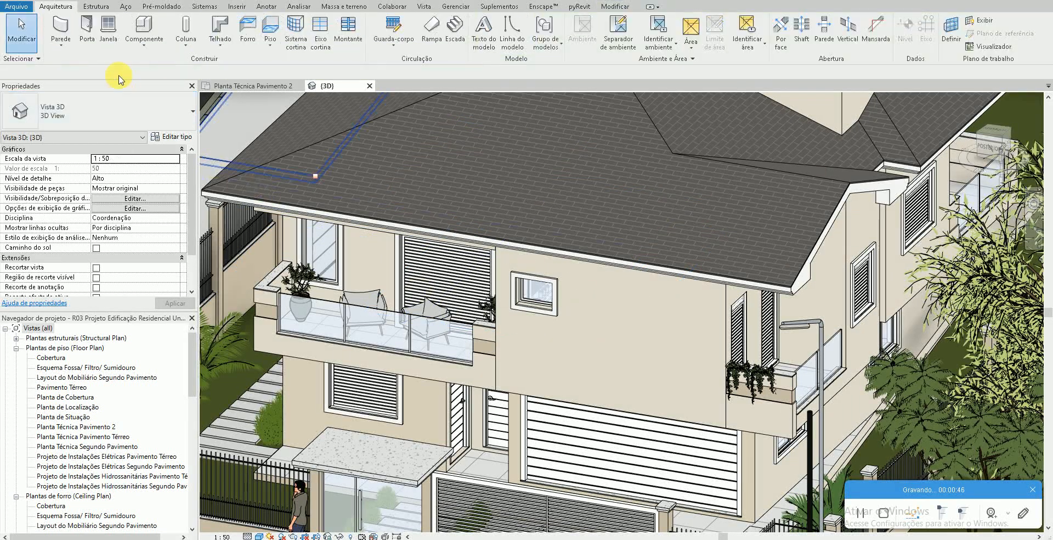
click(87, 44)
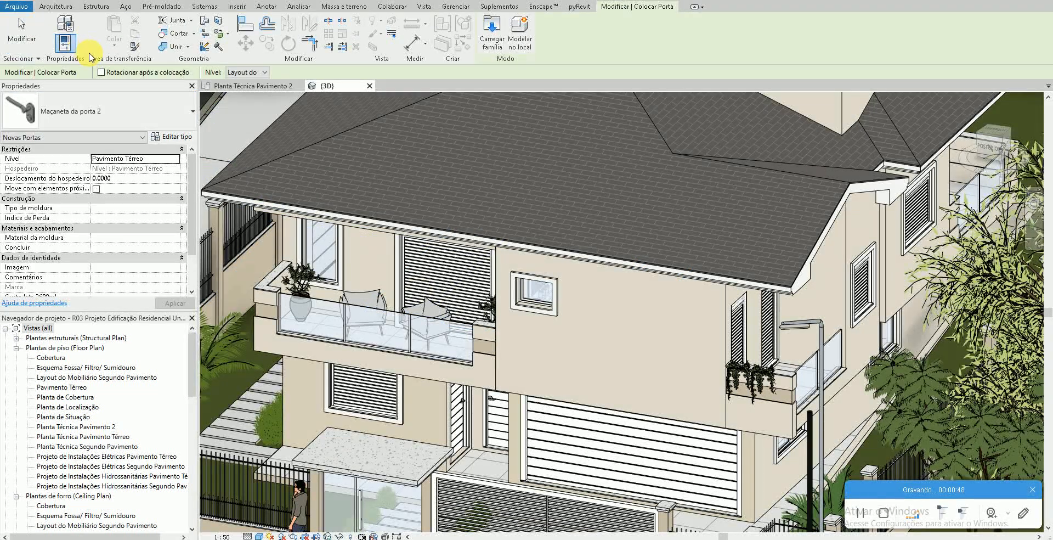
key(Escape)
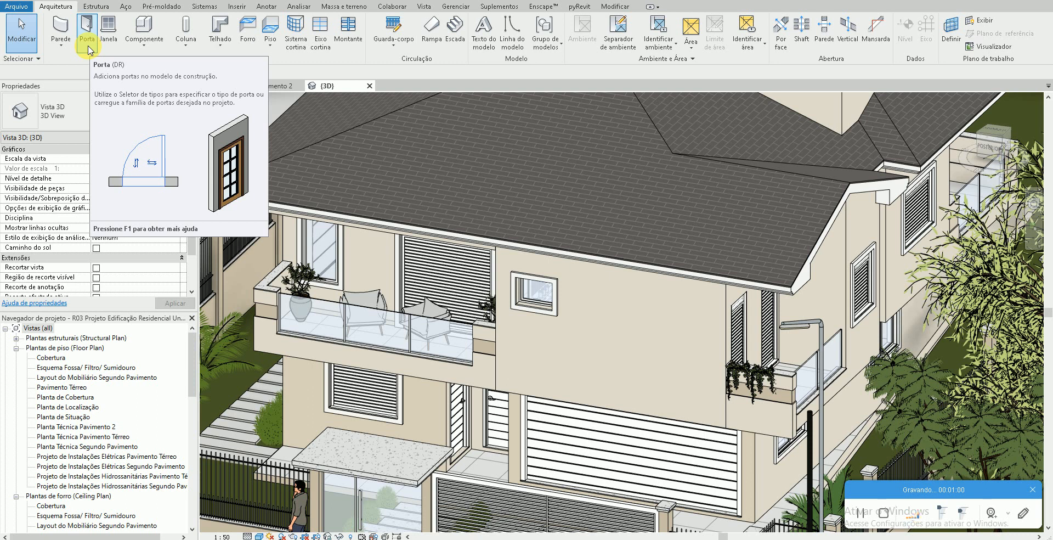
Start placing a door and choose the M_Single-Flush 70 x 2,10 type
click(88, 48)
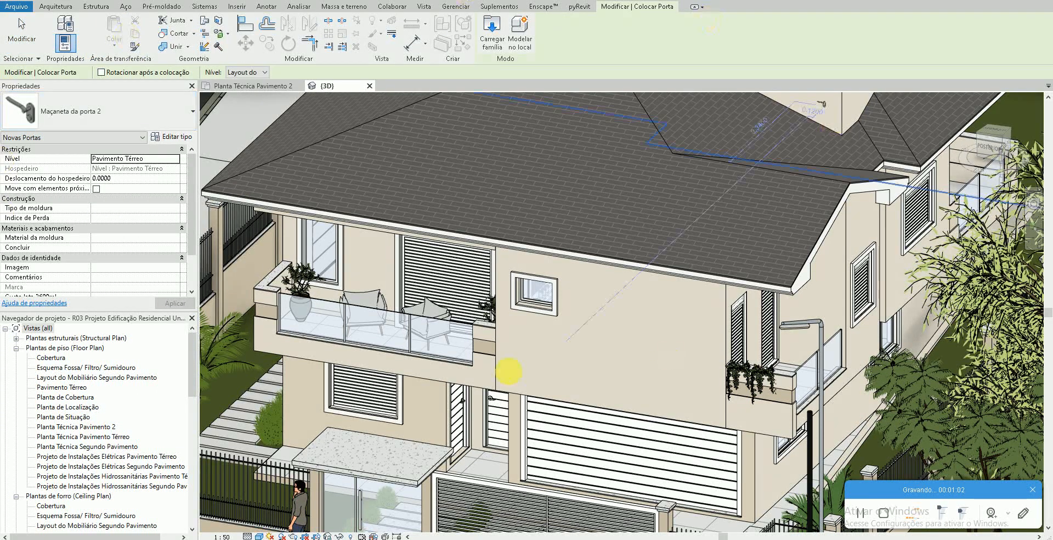
scroll(603, 305, down, 10)
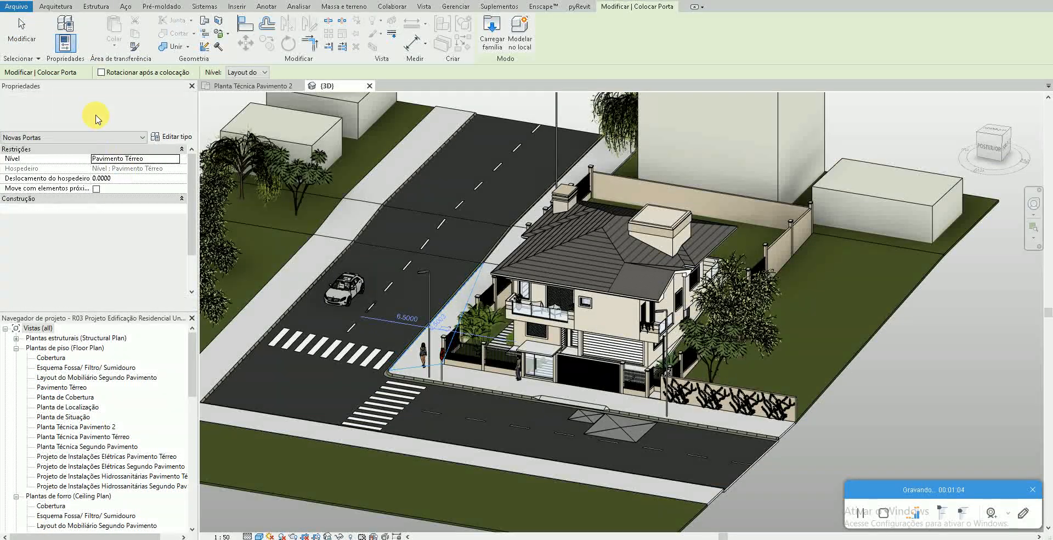
click(98, 118)
click(180, 218)
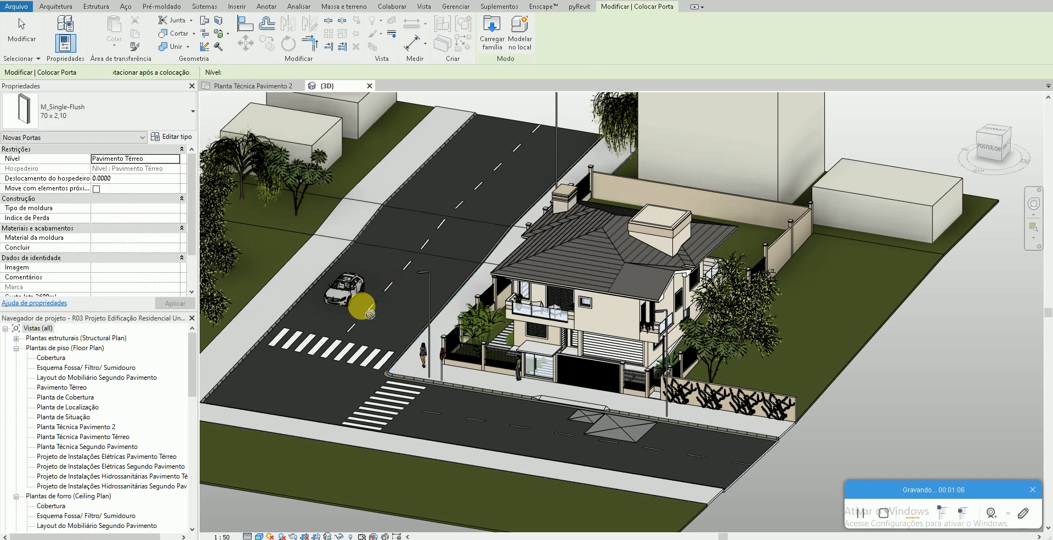
Examine the street, boundary wall and front facade of the house in 3D as possible hosts for the door
scroll(378, 307, up, 2)
scroll(383, 304, up, 4)
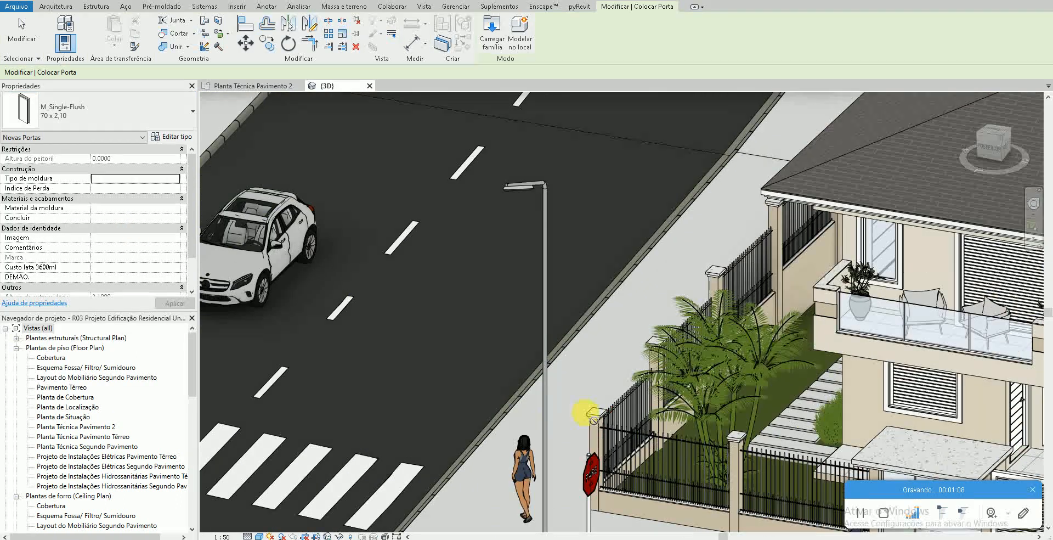
middle_drag(543, 463, 553, 264)
scroll(564, 444, down, 2)
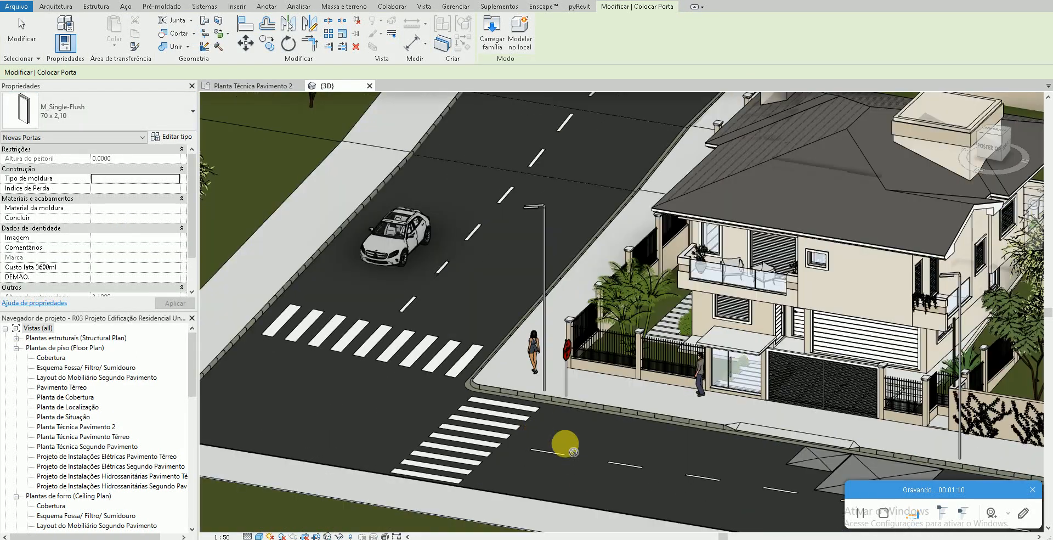
middle_drag(767, 451, 399, 322)
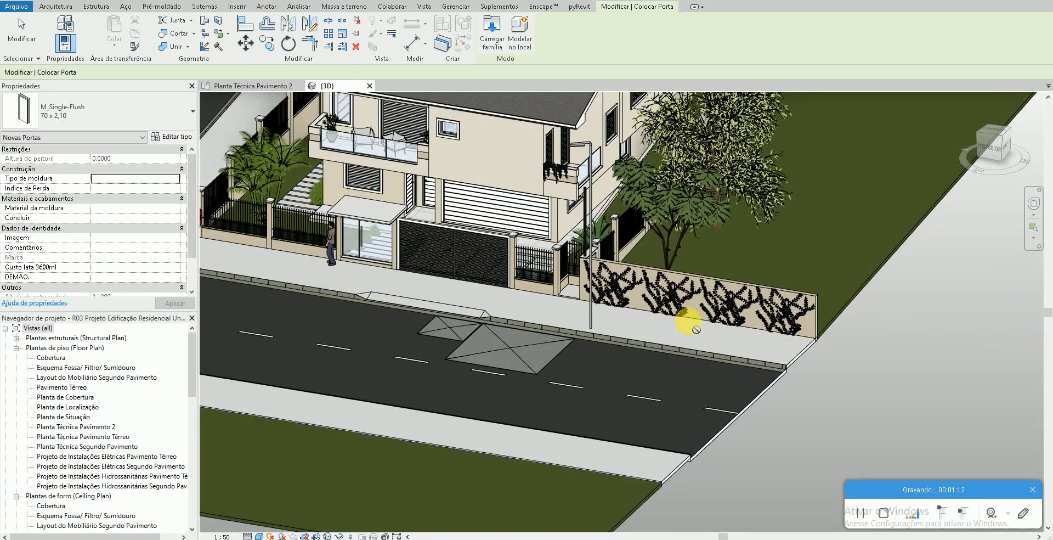
scroll(695, 473, down, 1)
middle_drag(543, 409, 818, 411)
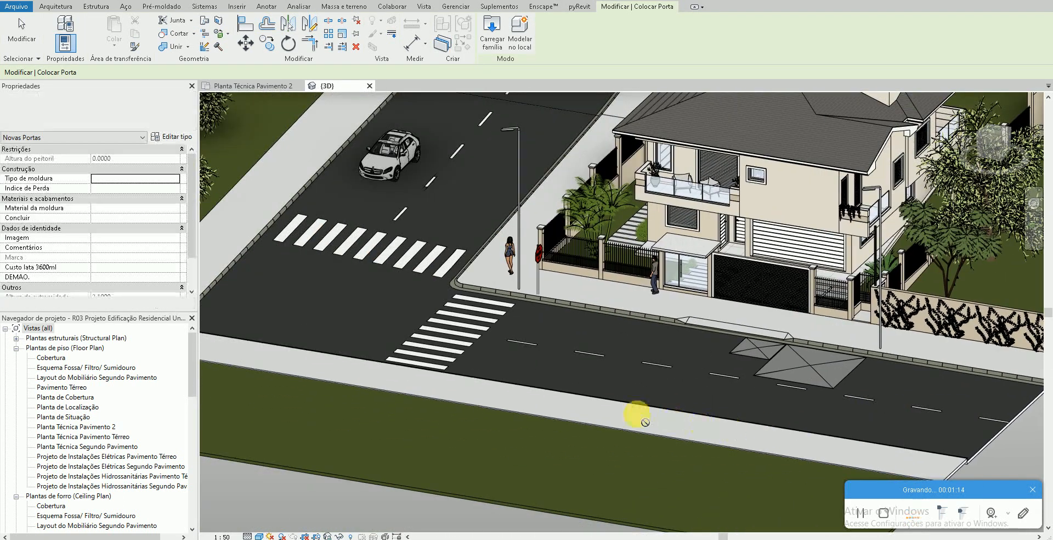
middle_drag(267, 343, 418, 378)
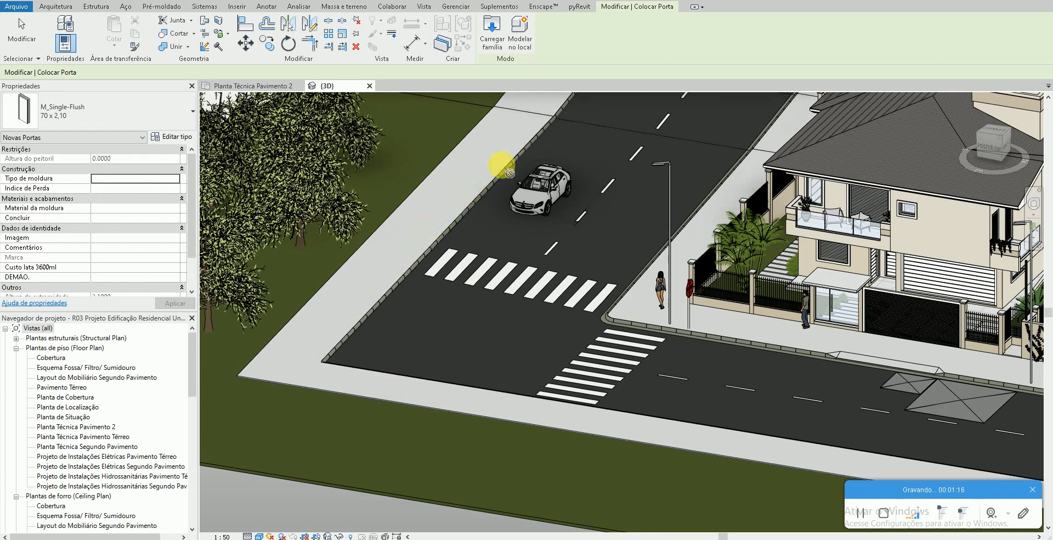
middle_drag(476, 185, 366, 337)
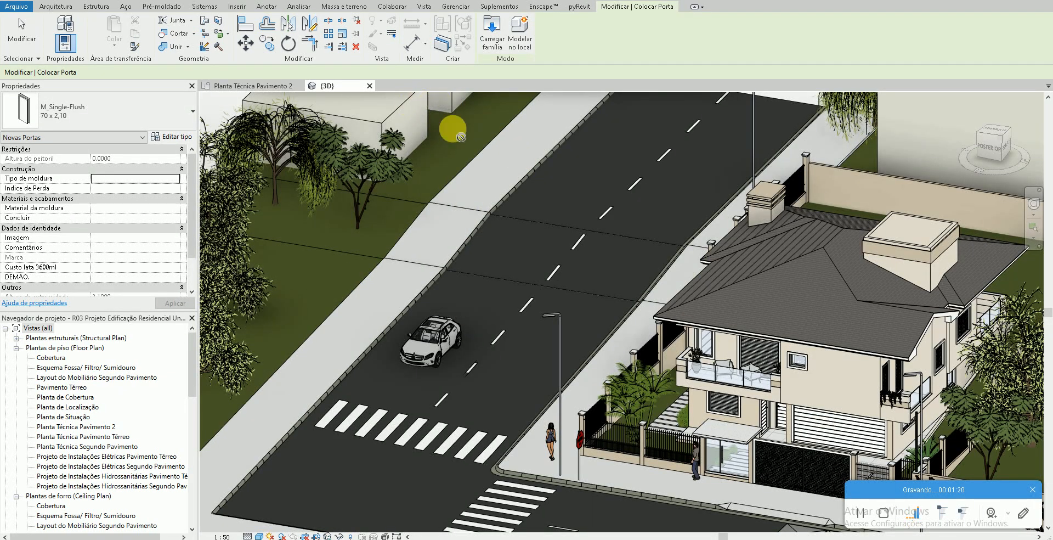
middle_drag(497, 232, 375, 143)
scroll(443, 219, up, 2)
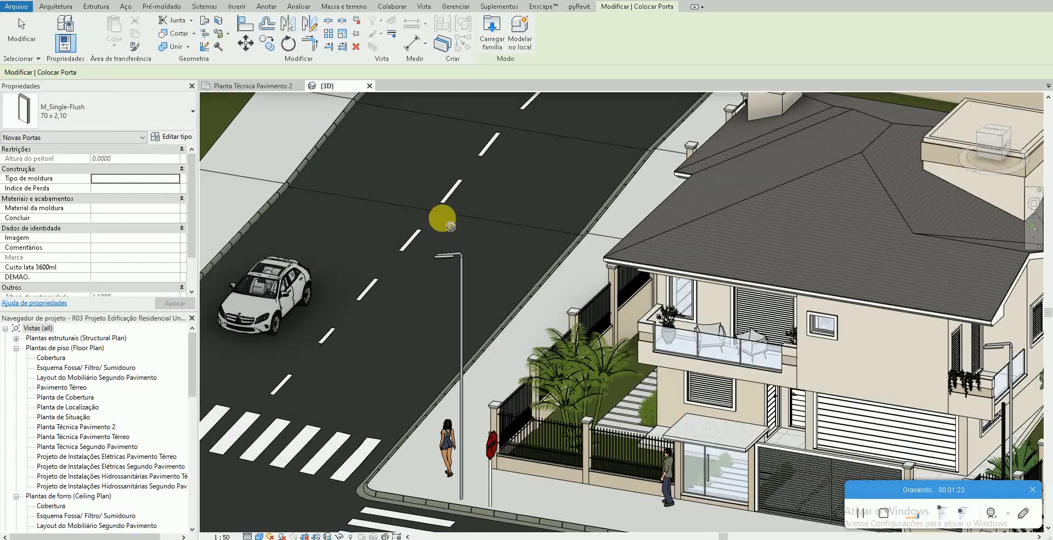
middle_drag(467, 268, 298, 160)
middle_drag(920, 488, 573, 409)
scroll(745, 410, up, 3)
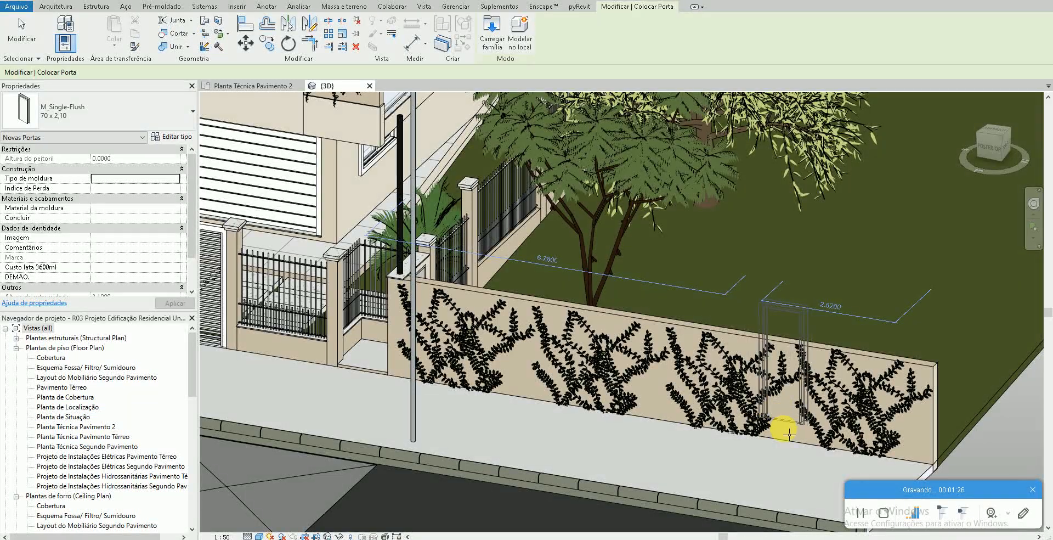
scroll(786, 434, up, 2)
scroll(786, 434, down, 5)
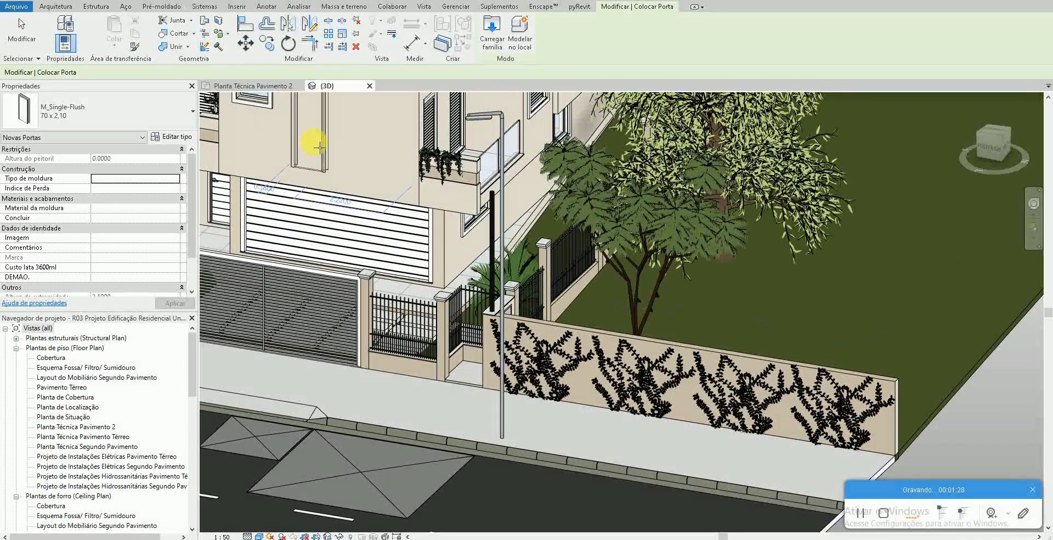
scroll(351, 175, up, 2)
scroll(560, 319, down, 2)
scroll(545, 277, up, 4)
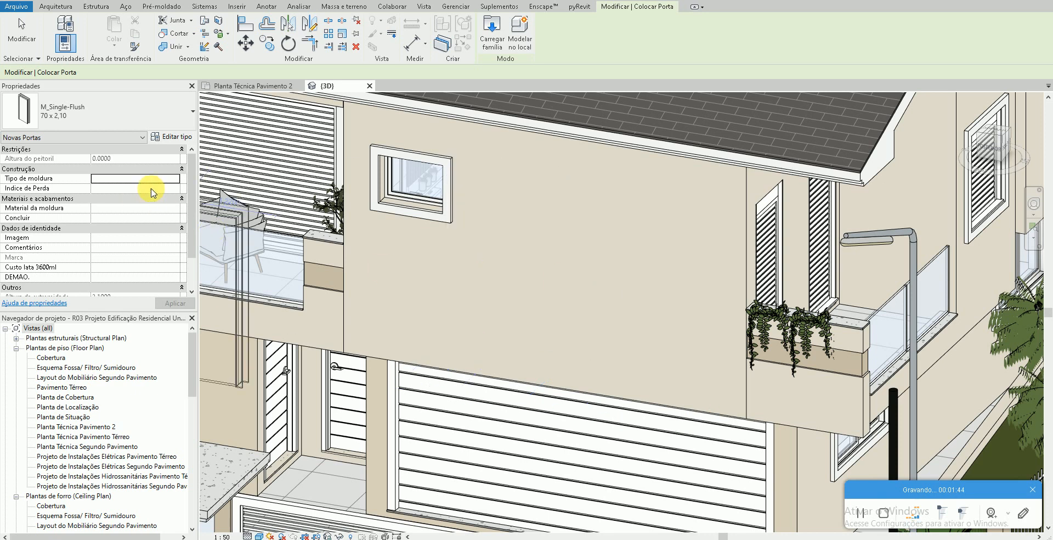
Browse the loaded door types and preview the M_Single-Flush 70 x 2,10 door on the upper front facade wall
click(115, 112)
scroll(107, 230, down, 10)
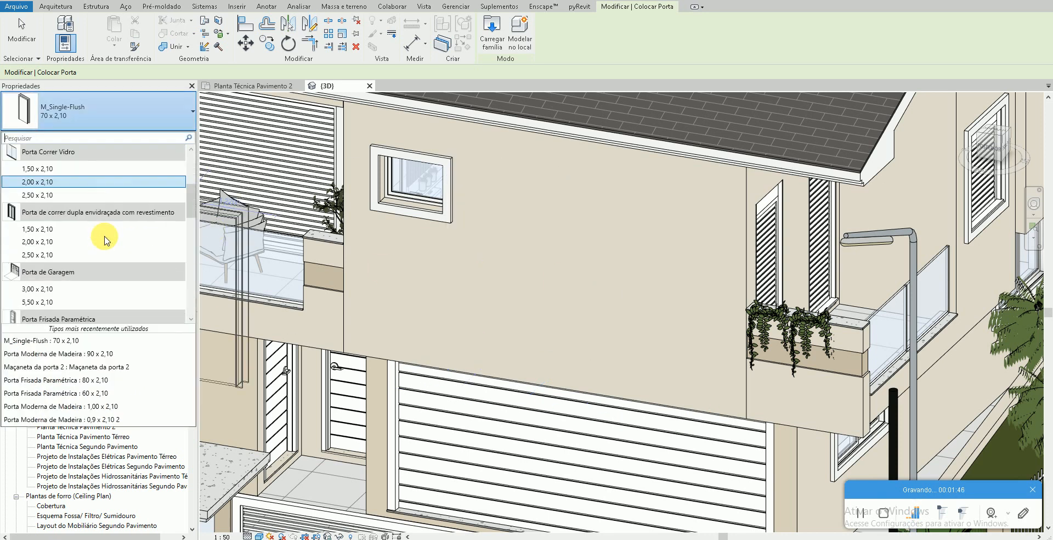
scroll(105, 244, up, 8)
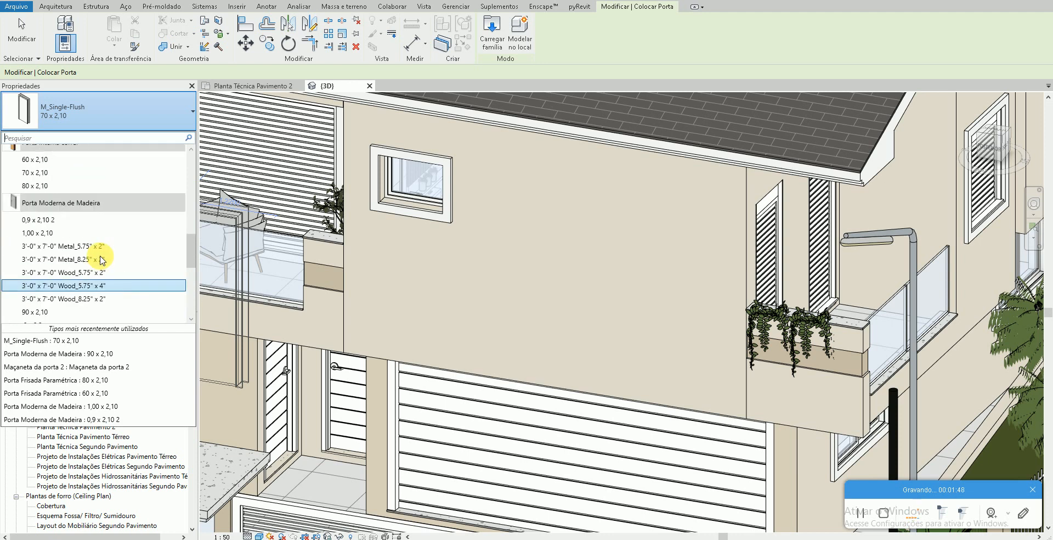
scroll(101, 257, up, 2)
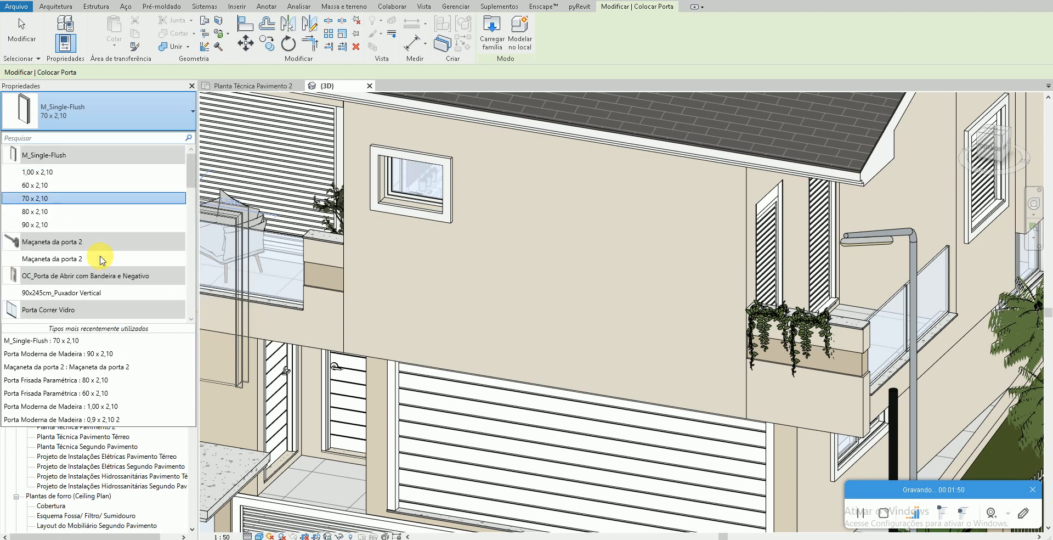
click(99, 214)
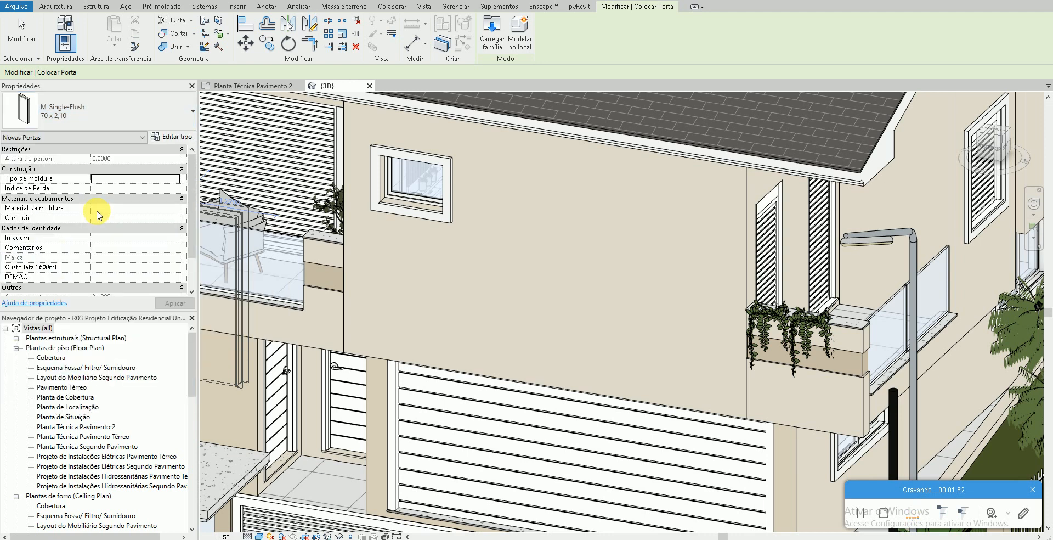
key(Escape)
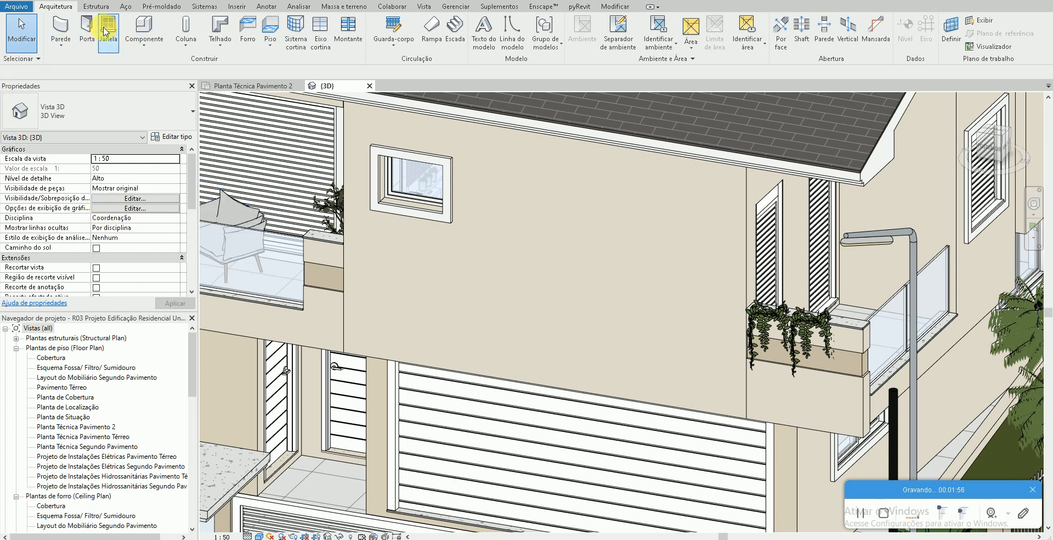
click(86, 38)
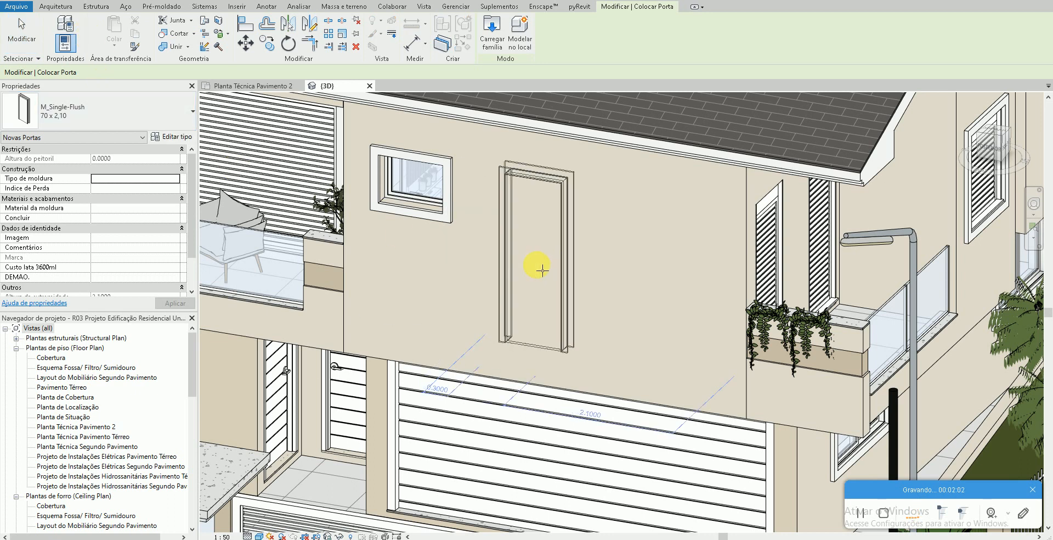
scroll(542, 270, down, 3)
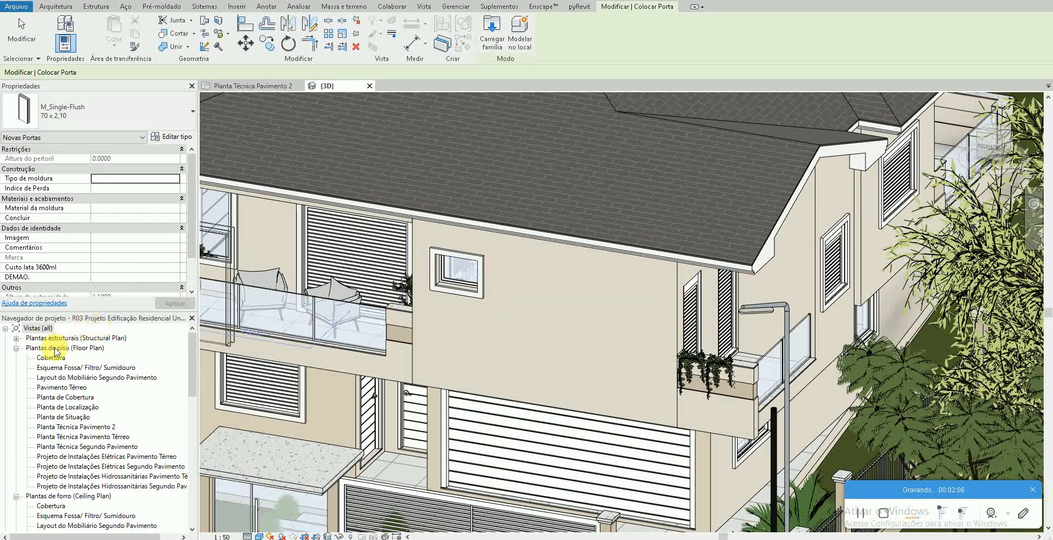
Open the Planta Técnica Pavimento 2 floor plan at the Suíte and its exterior wall
double_click(78, 427)
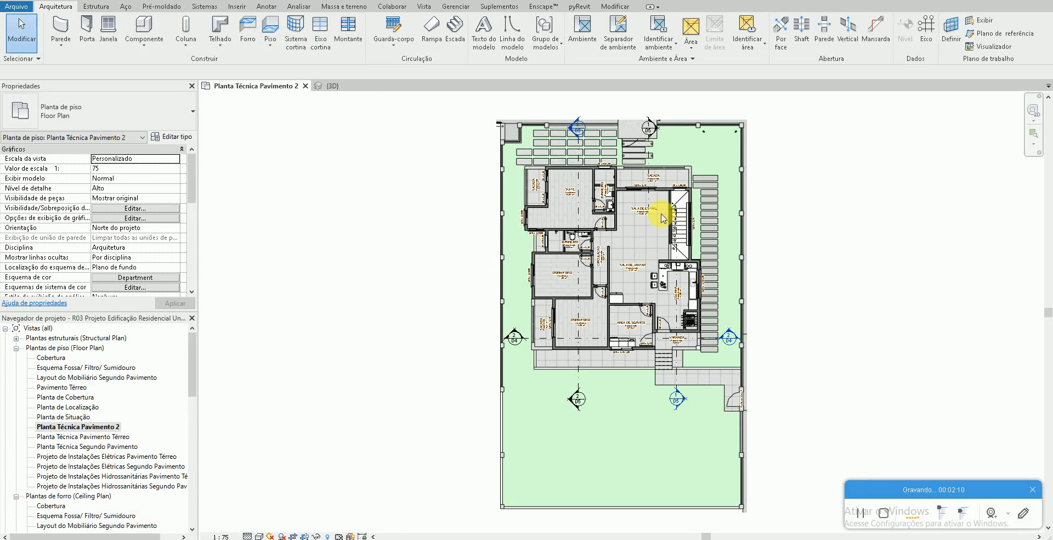
scroll(650, 211, up, 6)
middle_drag(570, 348, 566, 261)
scroll(501, 274, up, 4)
middle_drag(508, 285, 596, 535)
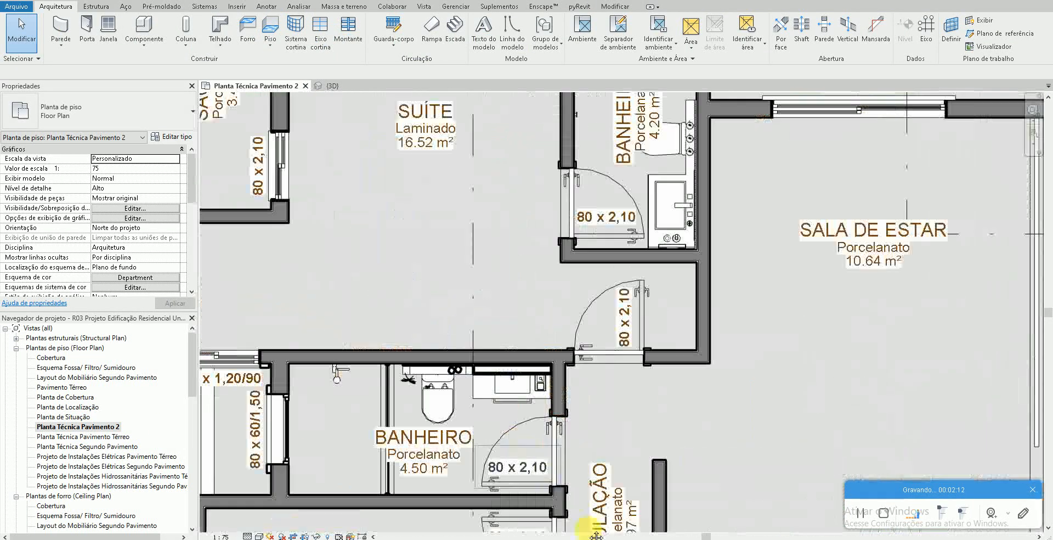
scroll(481, 228, down, 2)
middle_drag(482, 228, 522, 291)
scroll(523, 295, up, 2)
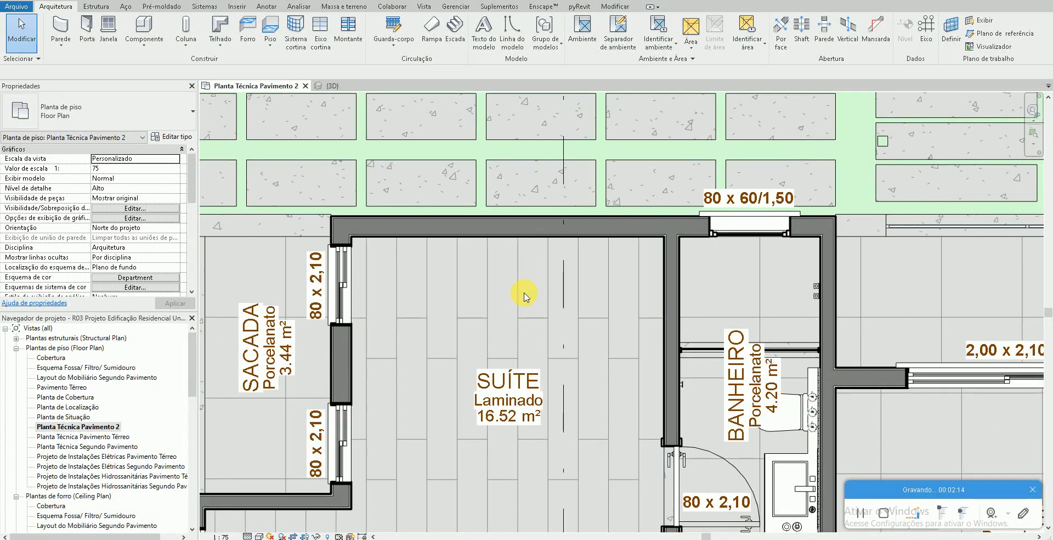
Place an M_Single-Flush 70 x 2,10 door in the Suíte's exterior wall, about 0.38 m from the Banheiro wall, opening inward and hinged on the Banheiro side
key(d)
key(r)
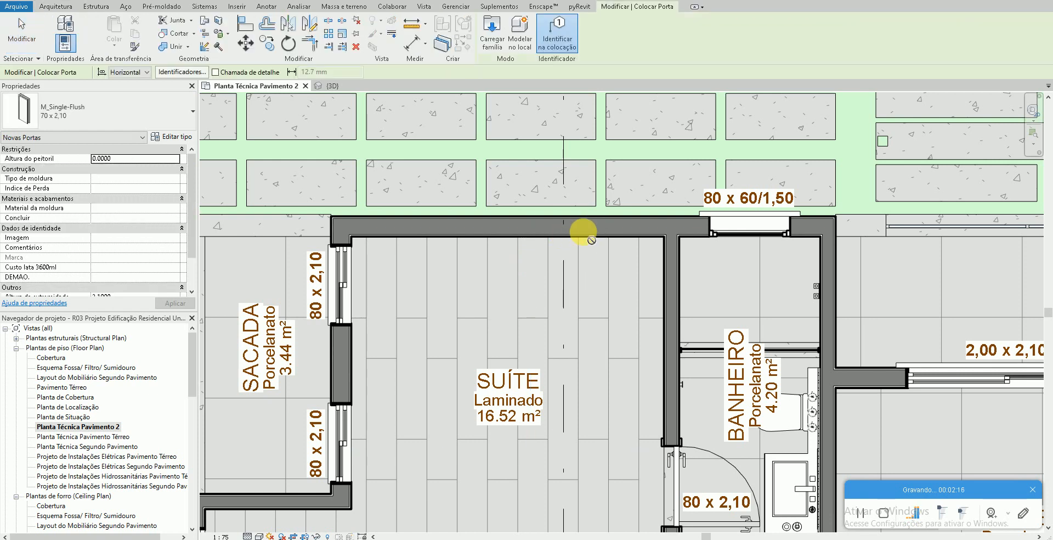
middle_drag(576, 228, 576, 169)
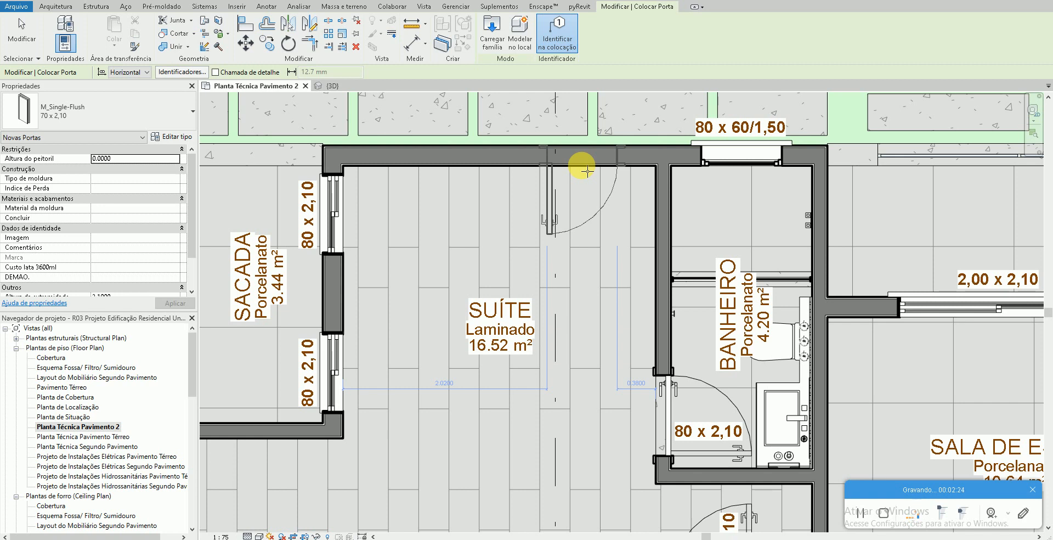
key(space)
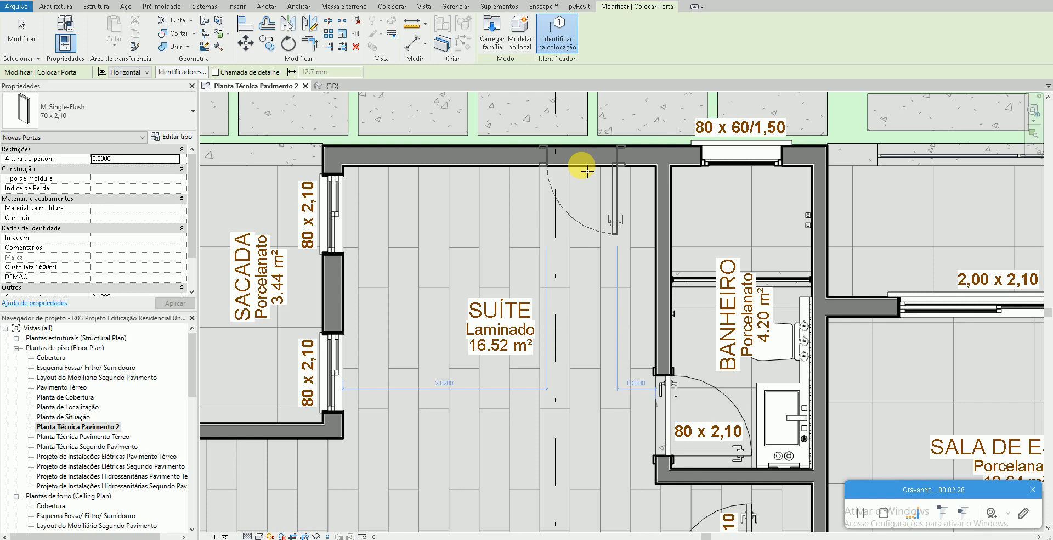
click(587, 171)
key(Escape)
Set the distance between the new Suíte door and the Banheiro wall to 0.1 m
click(617, 190)
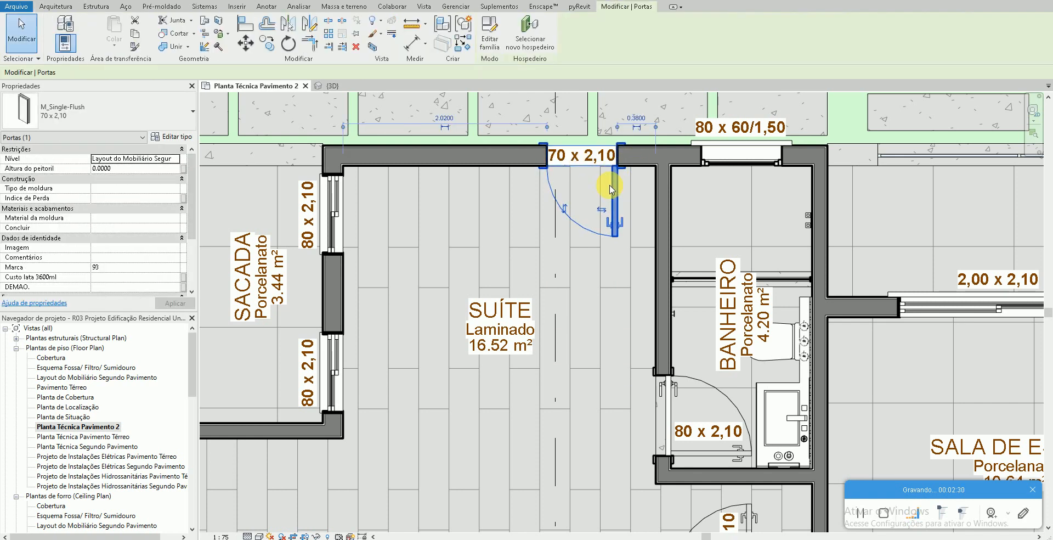
click(636, 118)
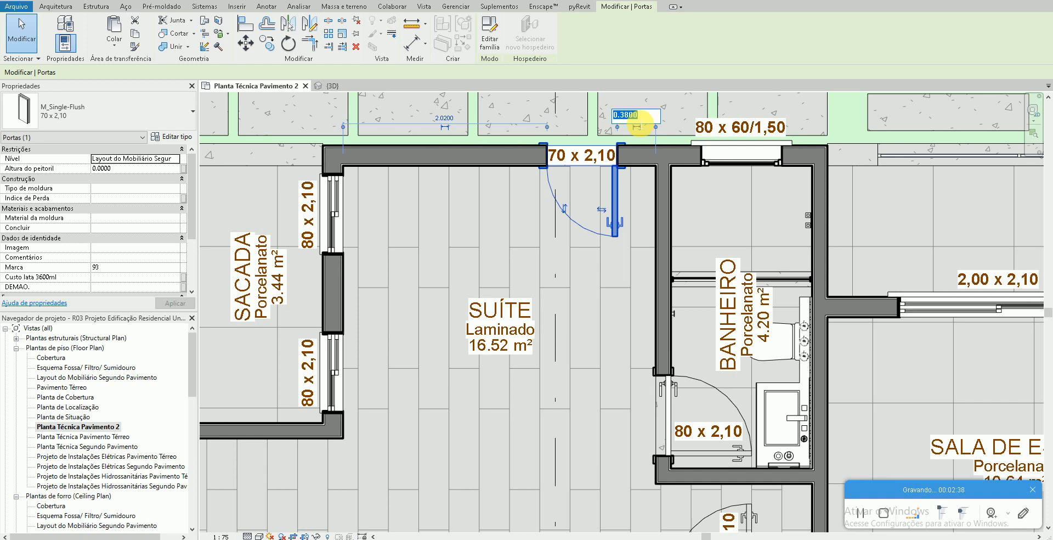
text(0.1)
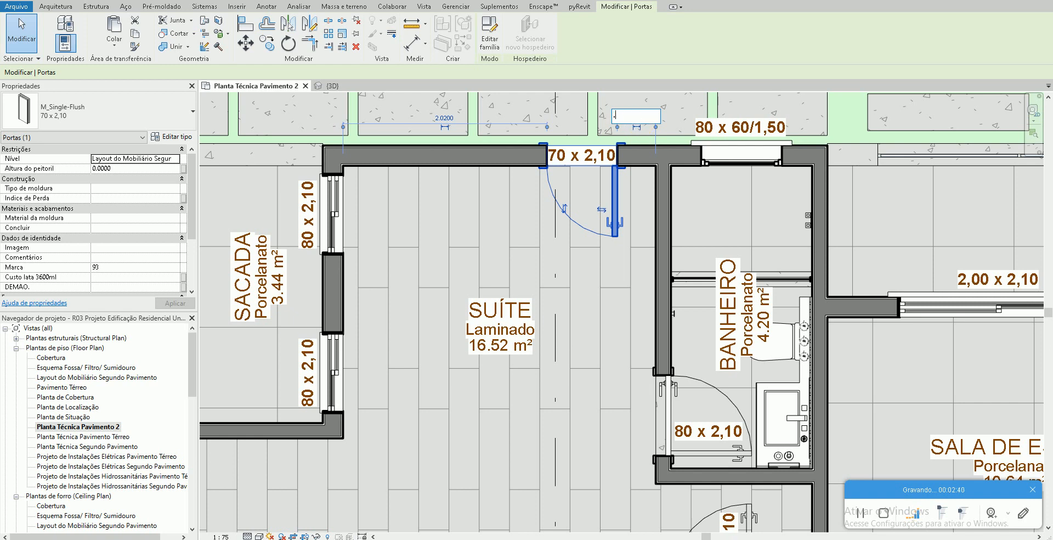
key(Return)
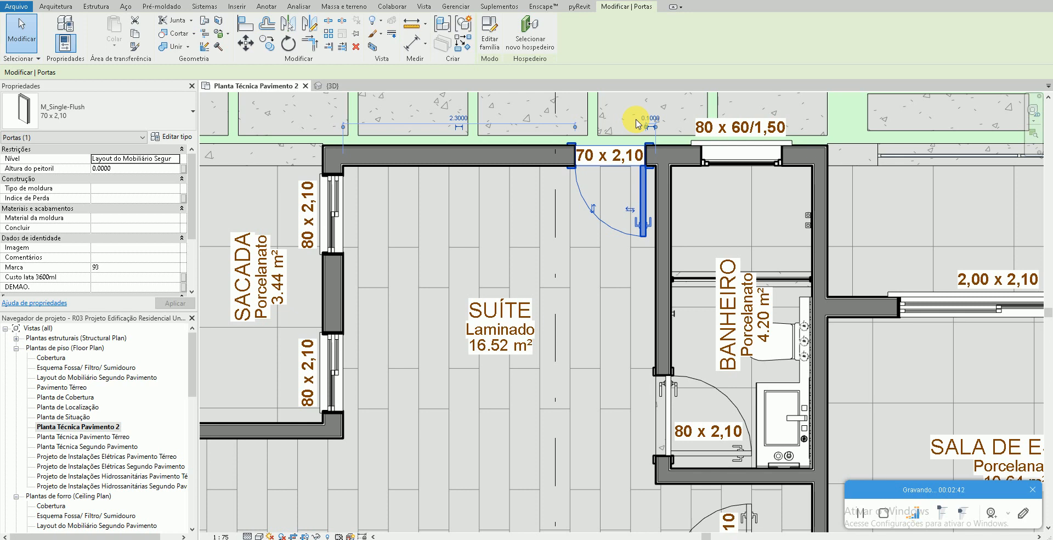
Set the new Suíte door's distance from the Banheiro wall to 0.5 m
click(651, 119)
text(0.5)
key(Return)
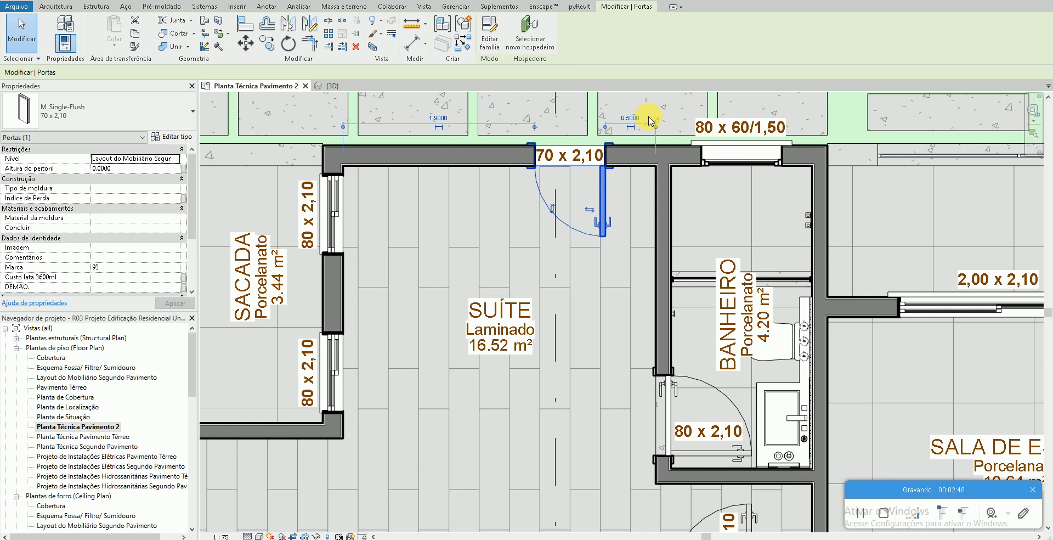
Replace the Suíte door with a new M_Single-Flush 70 x 2,10 door about 0.24 m from the Banheiro wall, opening inward and hinged away from it
key(Delete)
key(d)
key(r)
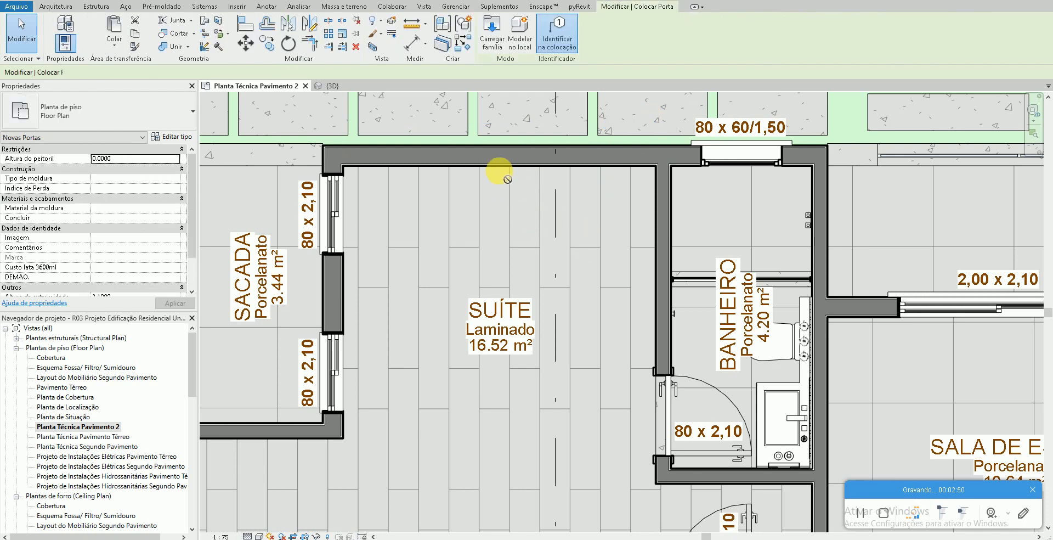
click(601, 168)
key(Escape)
key(Escape)
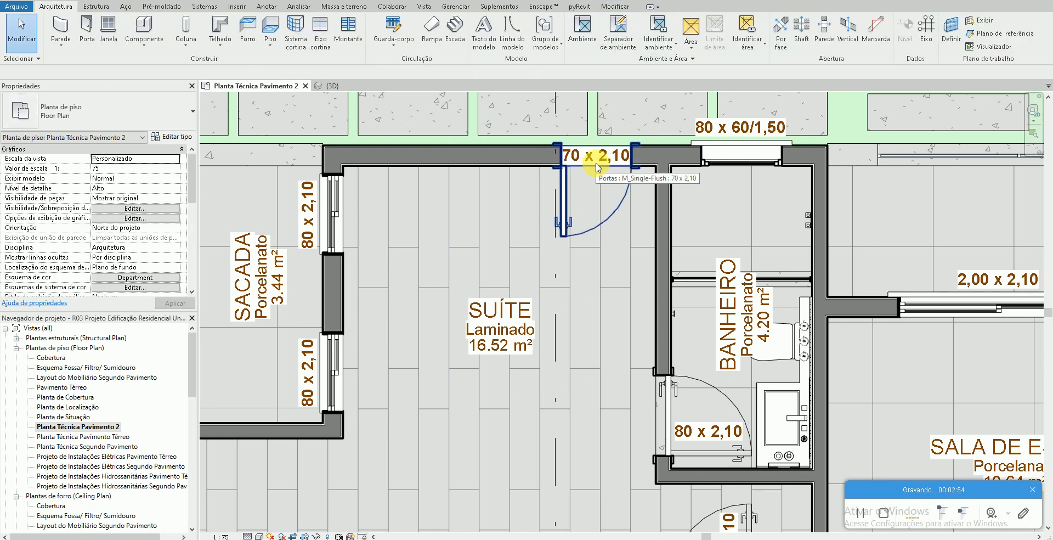
Cycle the new Suíte door through its orientations until it opens inward and is hinged on the Banheiro side
click(627, 196)
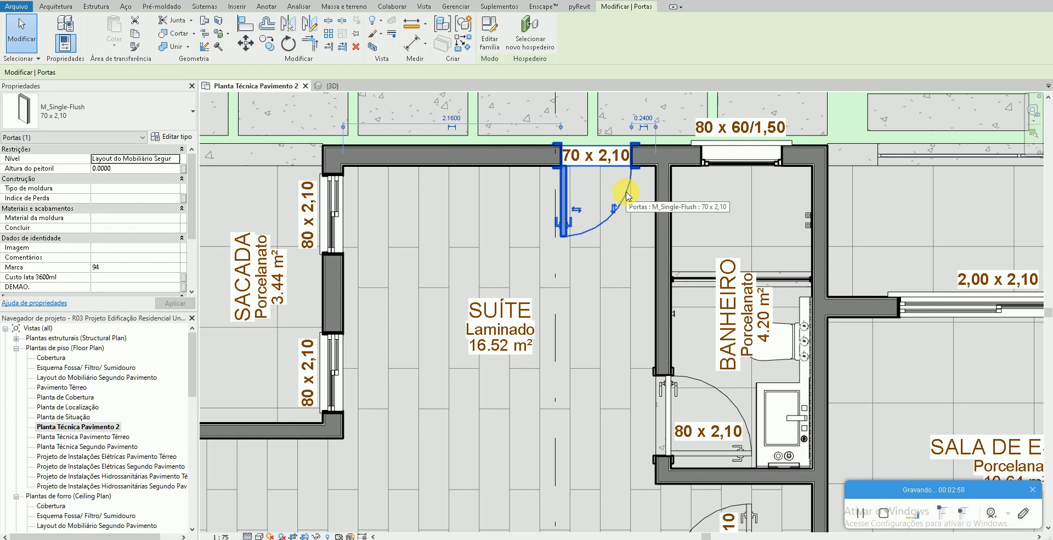
key(space)
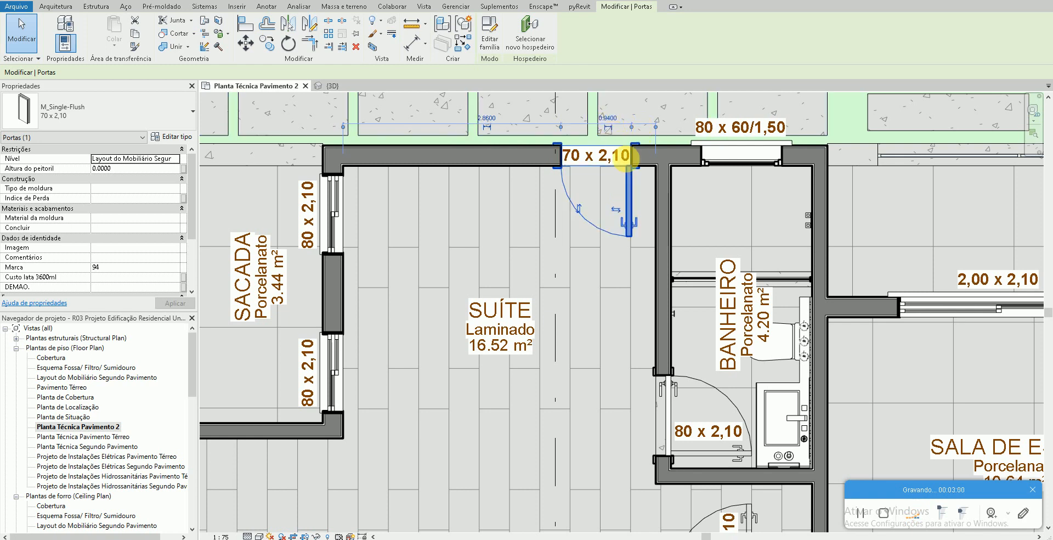
key(space)
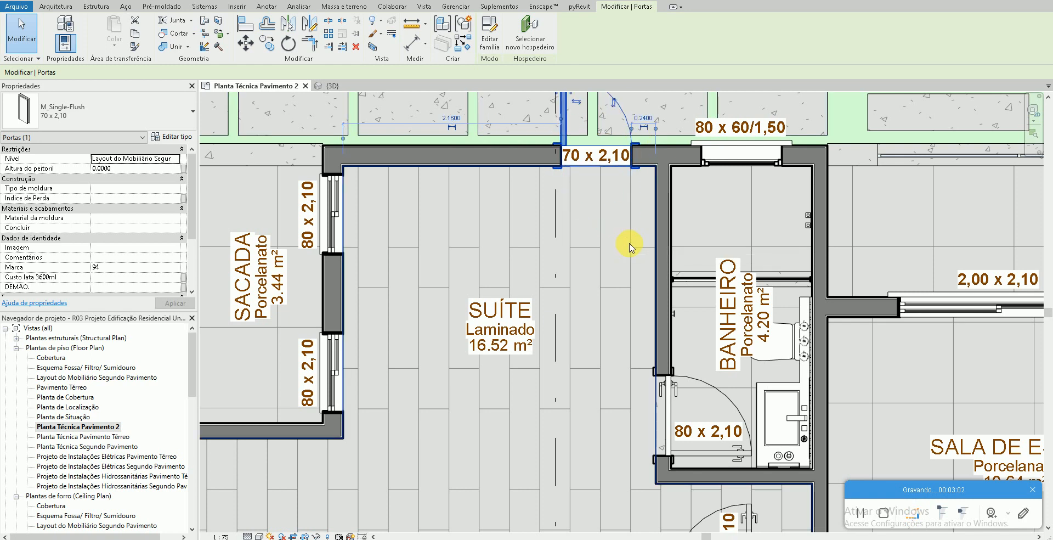
key(space)
key(Escape)
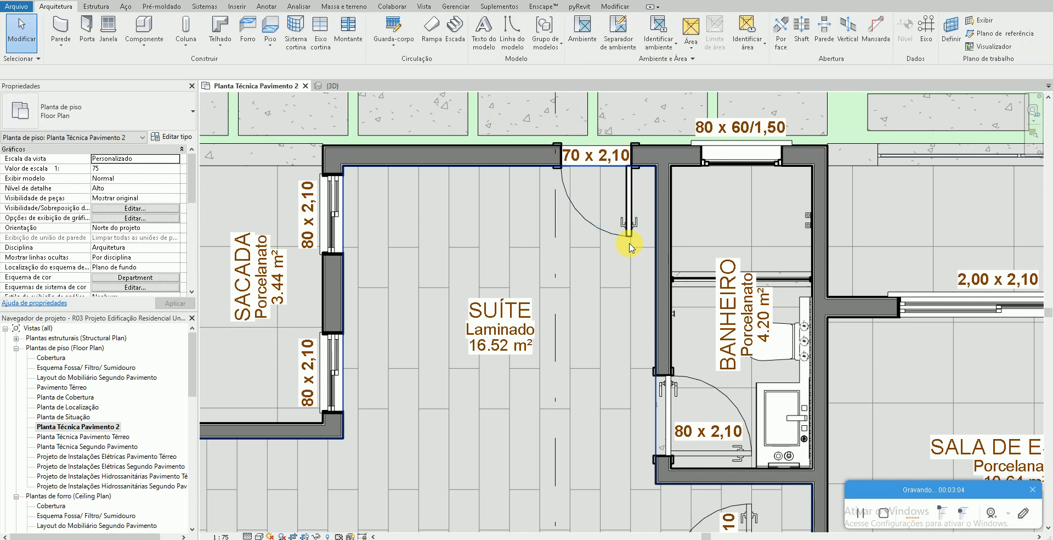
Set the distance between the Suíte door and the Banheiro wall to 0.1 m
click(629, 247)
click(643, 118)
text(.)
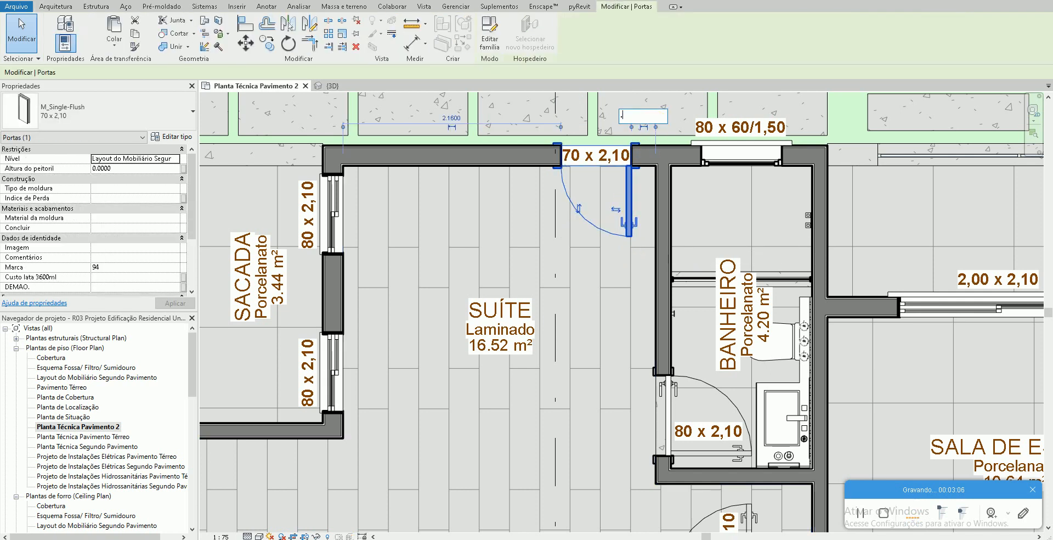
text(1)
key(Return)
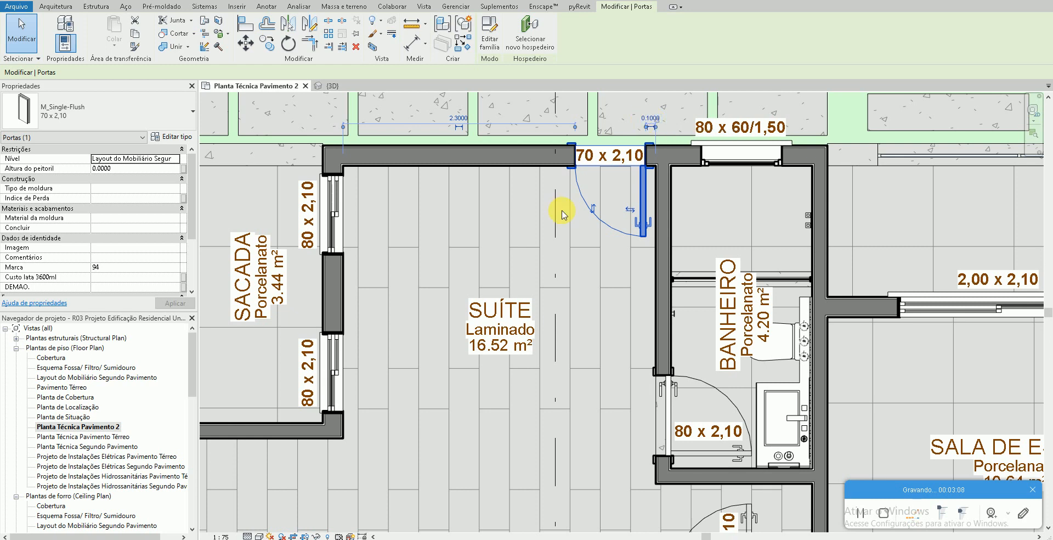
key(Escape)
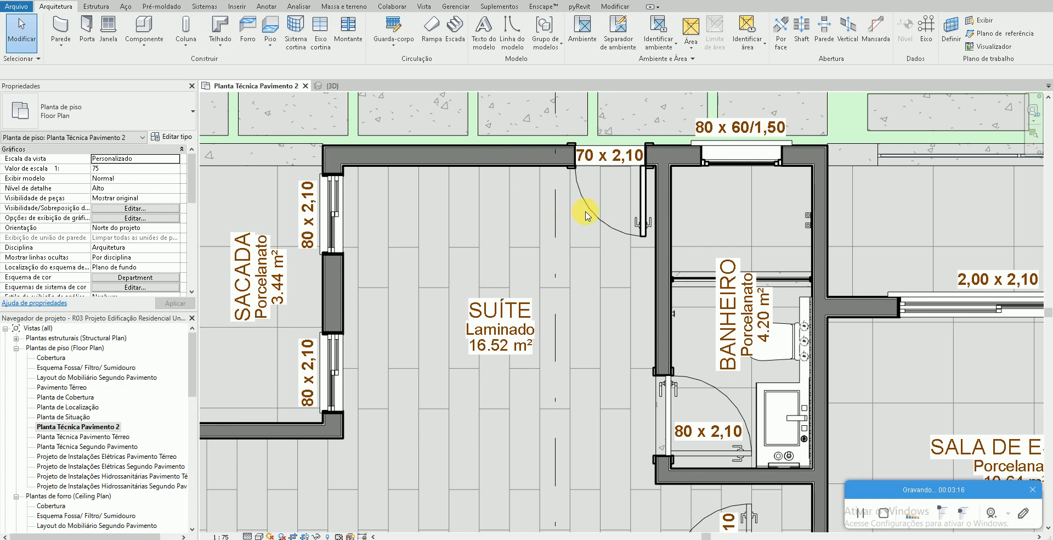
Examine the placed door on the facade in the 3D view and return to the Planta Técnica Pavimento 2 floor plan
click(328, 85)
scroll(564, 318, up, 3)
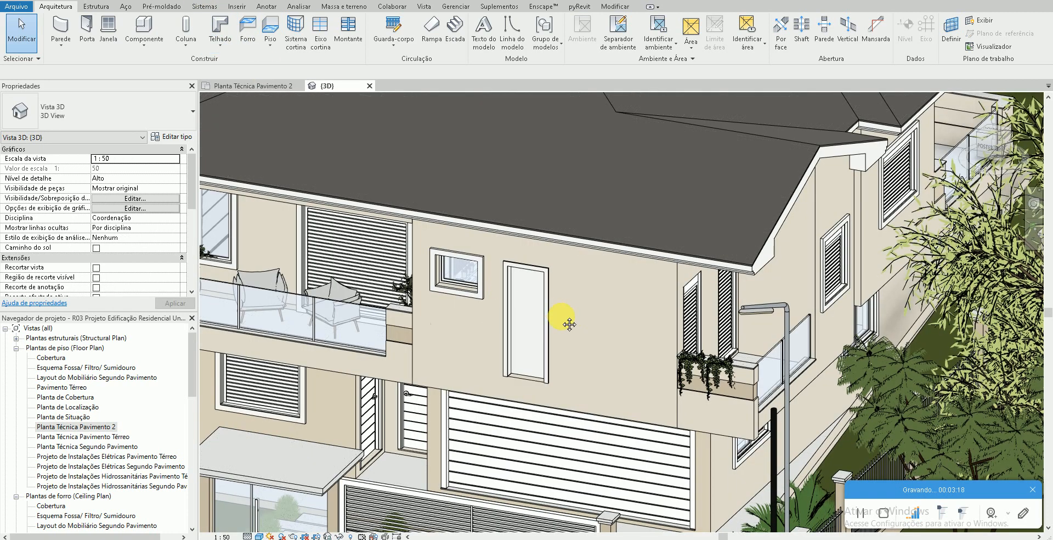
click(565, 318)
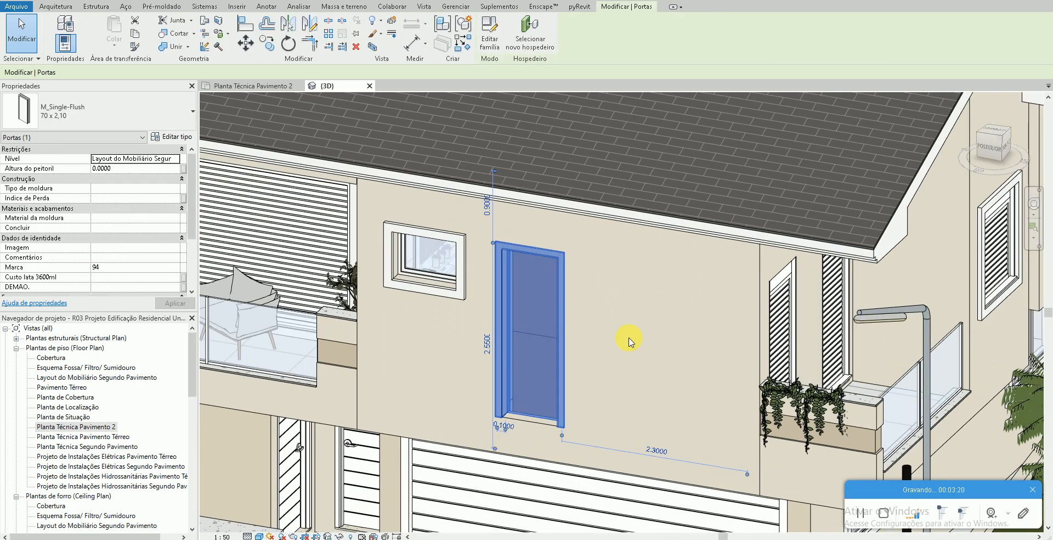
key(Escape)
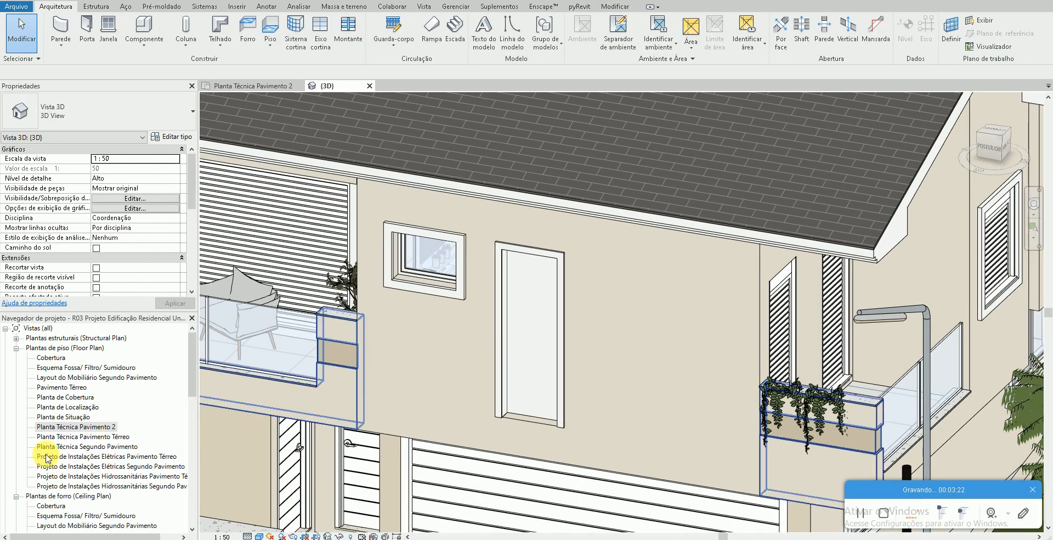
click(81, 428)
double_click(81, 427)
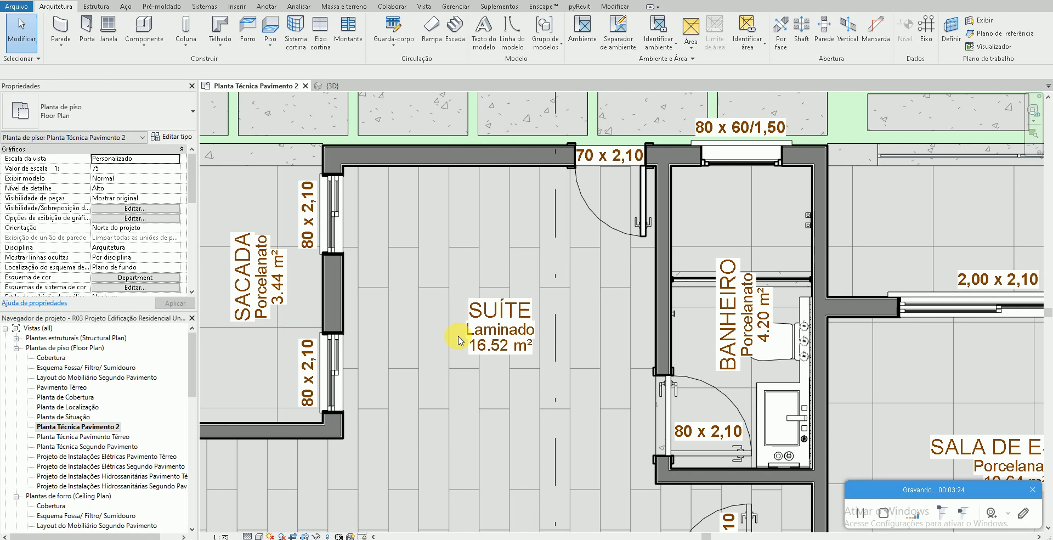
Delete the Suíte door and place another 70 x 2,10 one in the same wall, about 0.24 m from the Banheiro wall and hinged away from it
click(605, 226)
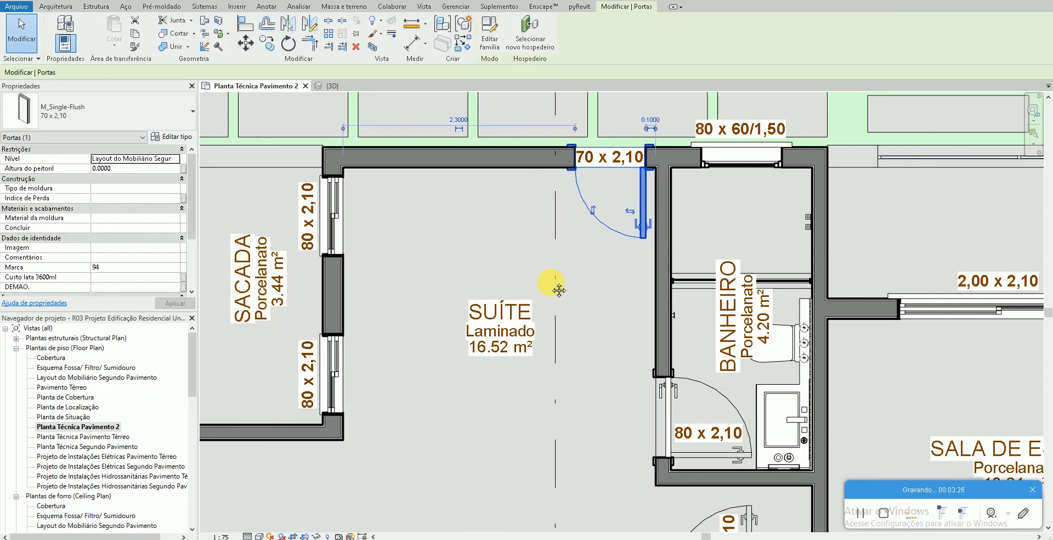
scroll(550, 303, up, 3)
middle_drag(585, 287, 574, 329)
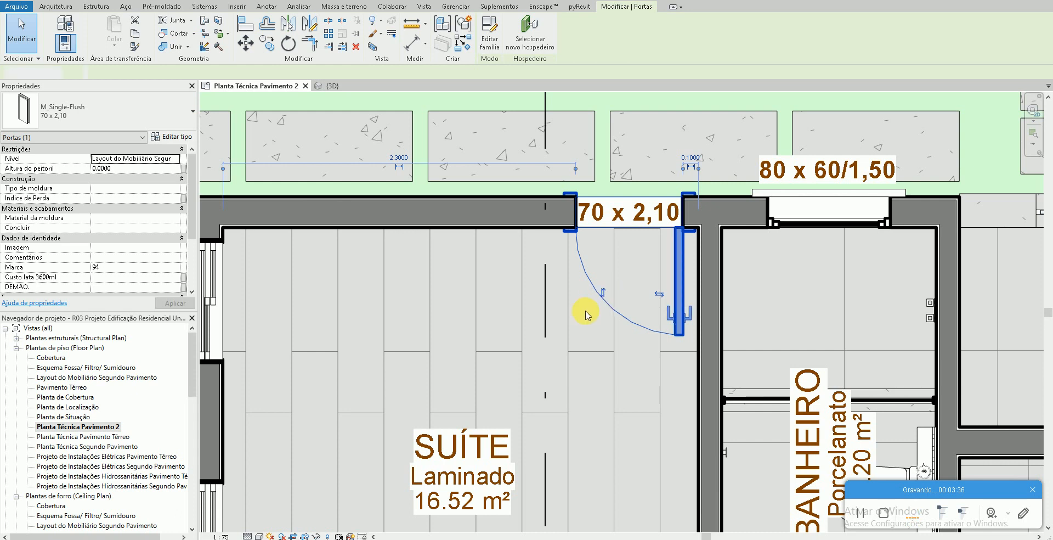
key(Delete)
key(d)
key(r)
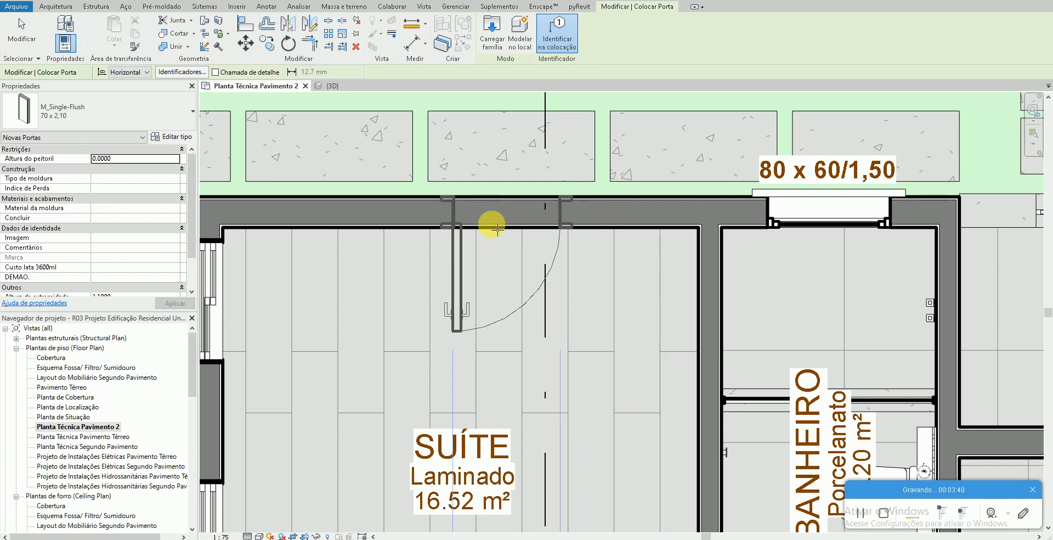
click(615, 227)
key(Escape)
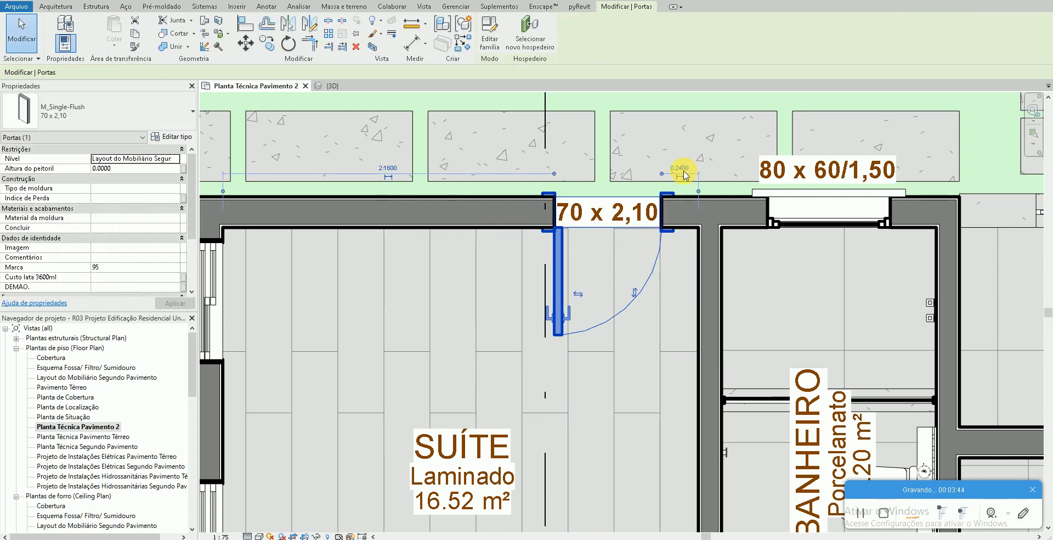
Set the replacement Suíte door's distance from the Banheiro wall to 0.1 m
click(680, 168)
text(0.1)
key(Return)
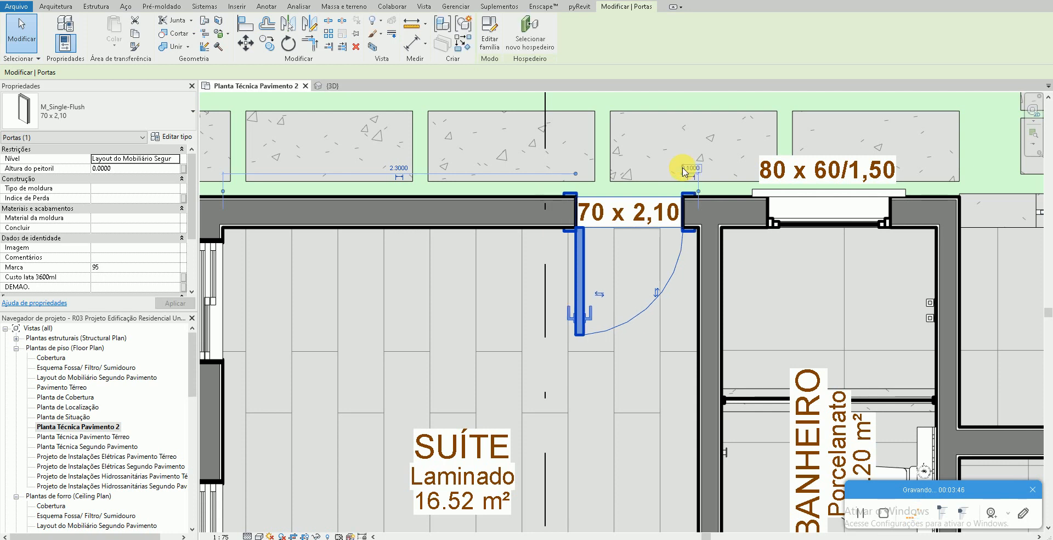
Flip the Suíte door to open outward, move its hinge to the Banheiro side, and flip it back inward
click(657, 292)
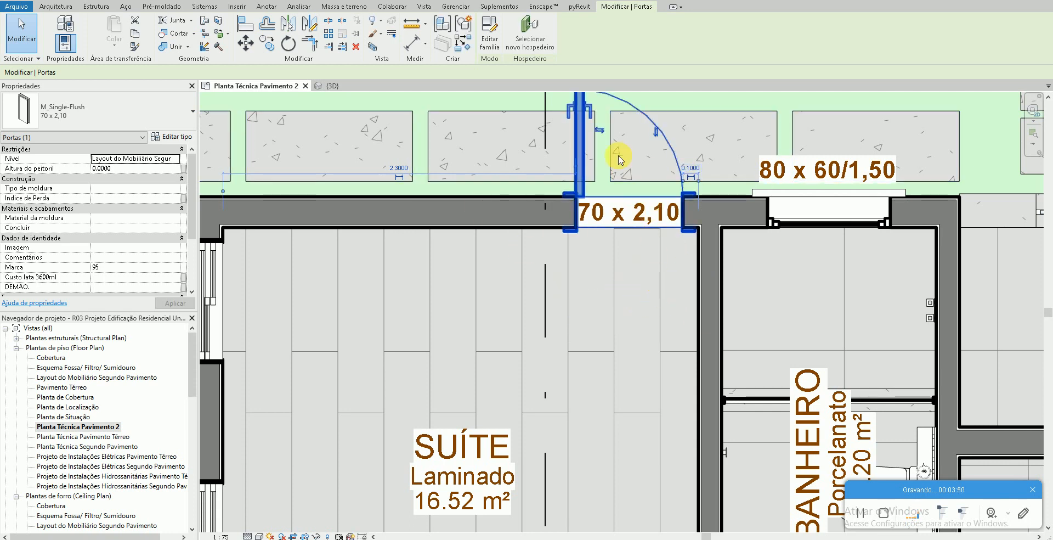
click(600, 130)
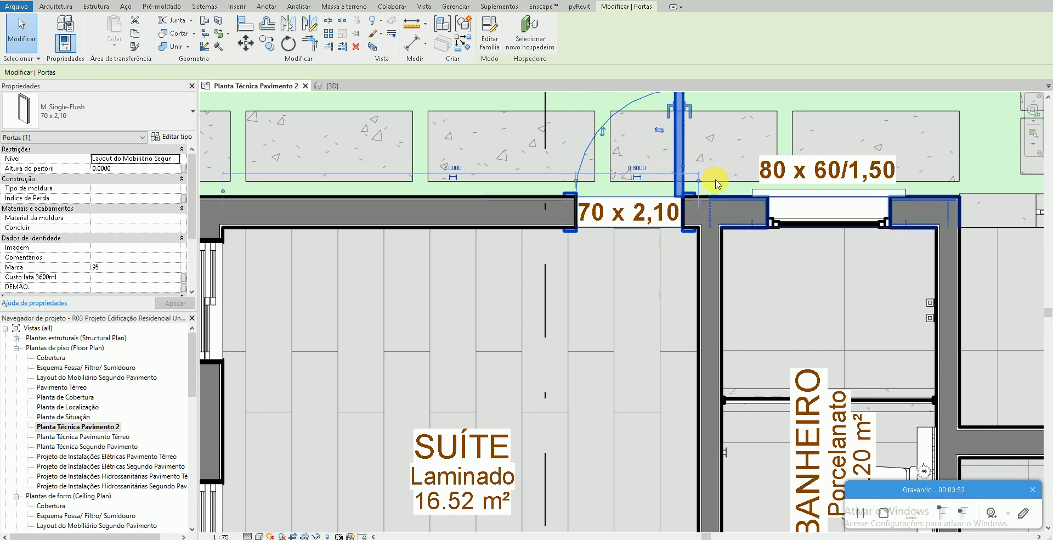
click(603, 133)
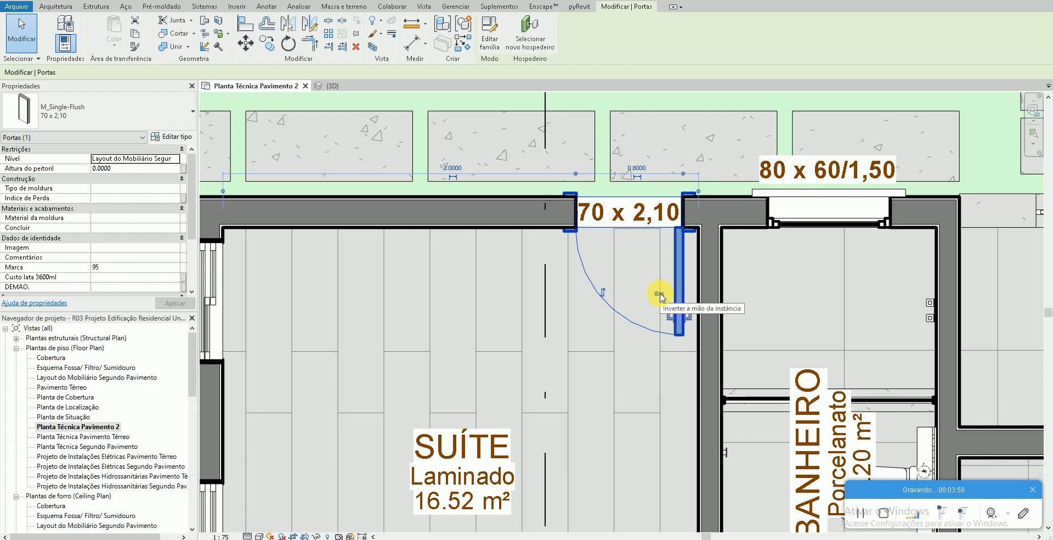
Cycle the Suíte door through its facing and hand orientations, ending with it opening inward and hinged on the Banheiro side
click(602, 292)
key(space)
key(space)
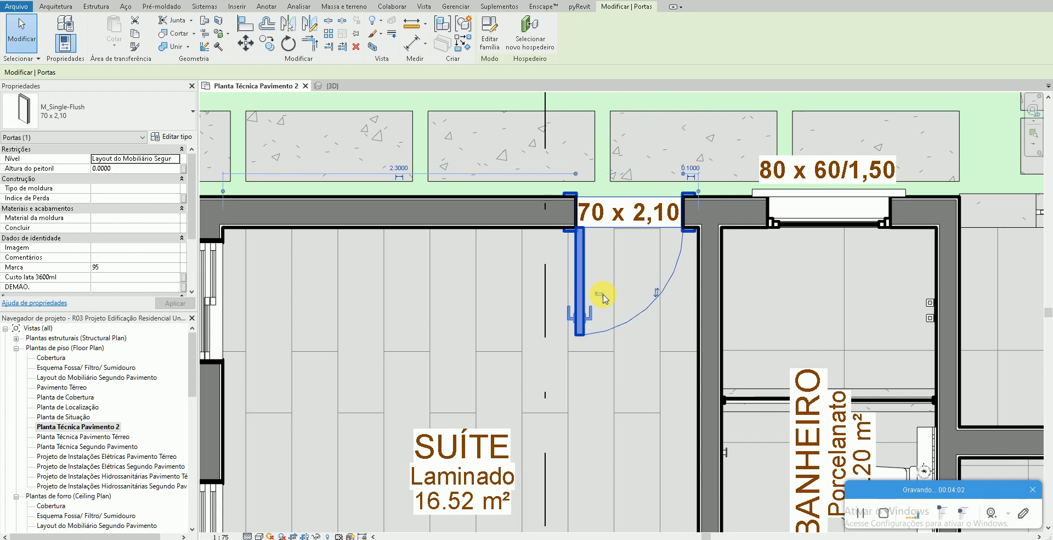
click(600, 295)
key(space)
key(space)
key(space)
key(space)
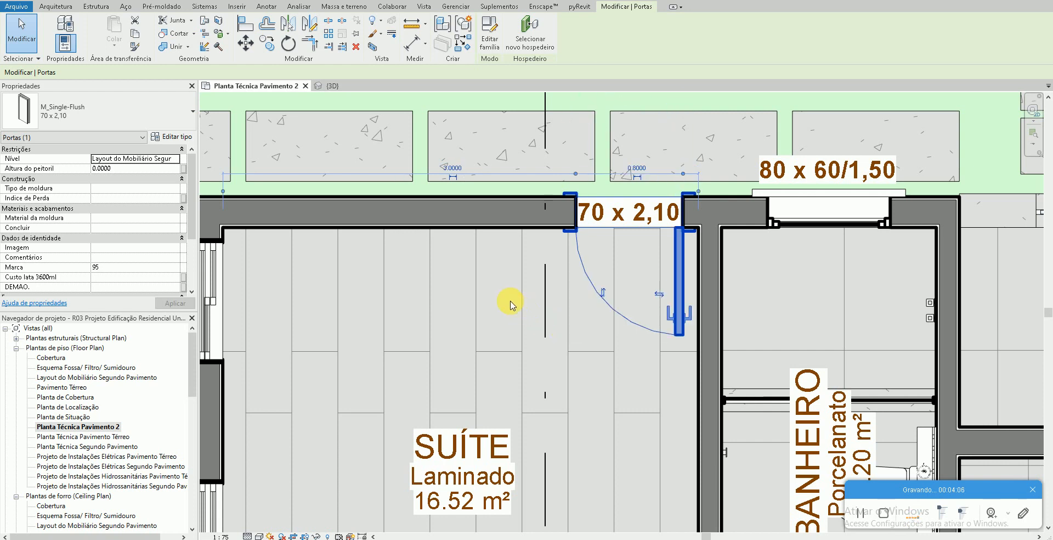
key(Escape)
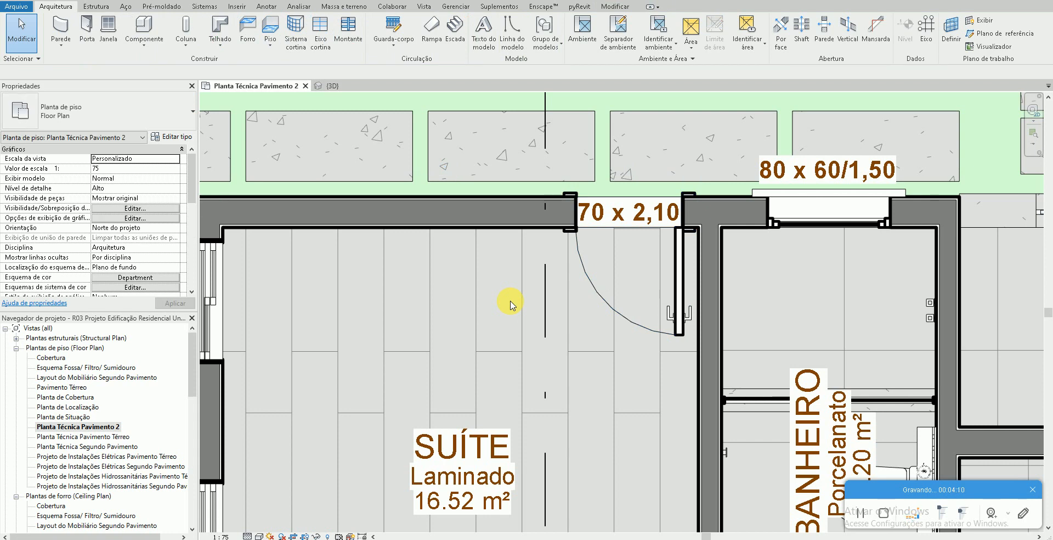
Place an OC_Porta de Abrir com Bandeira e Negativo 90x245cm_Puxador Vertical door in the Suíte's exterior wall, and undo the placement
click(599, 293)
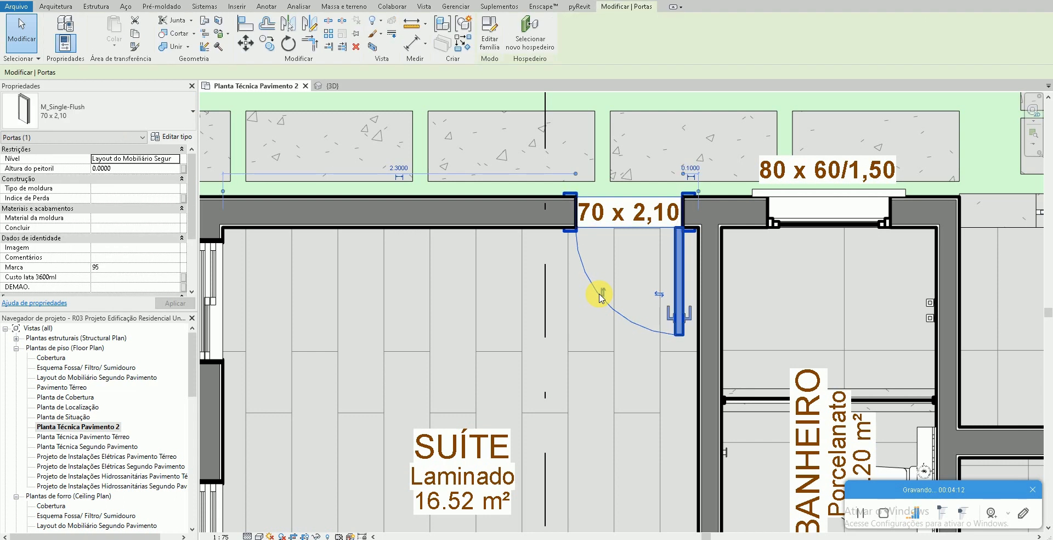
click(383, 242)
key(d)
key(r)
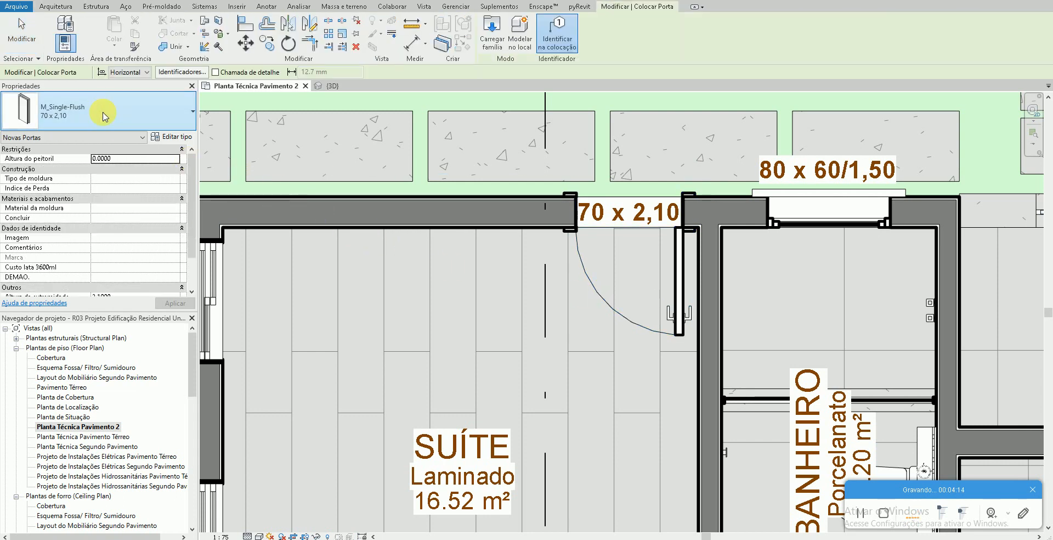
click(101, 112)
click(82, 292)
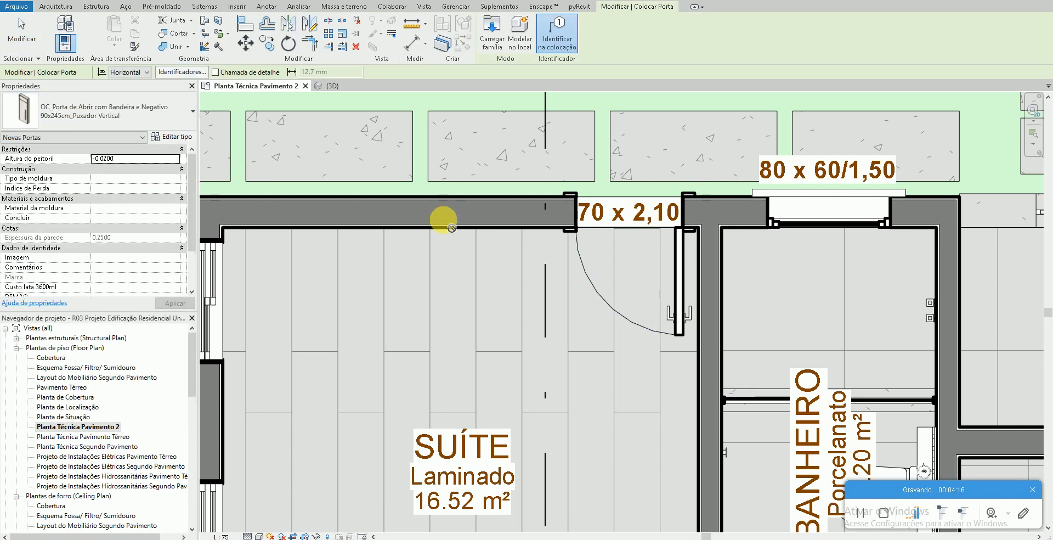
click(493, 277)
key(Escape)
key(Escape)
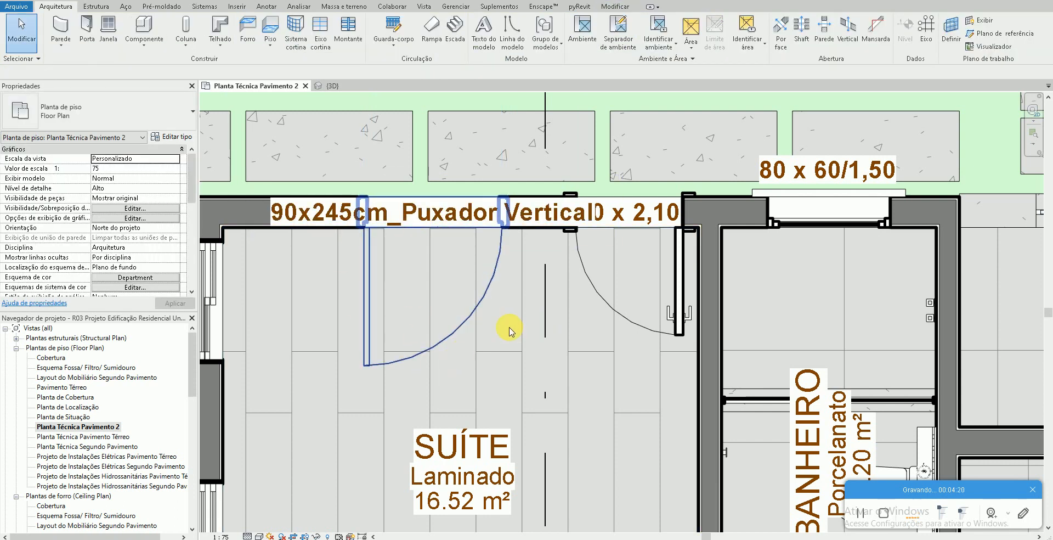
key(ctrl+z)
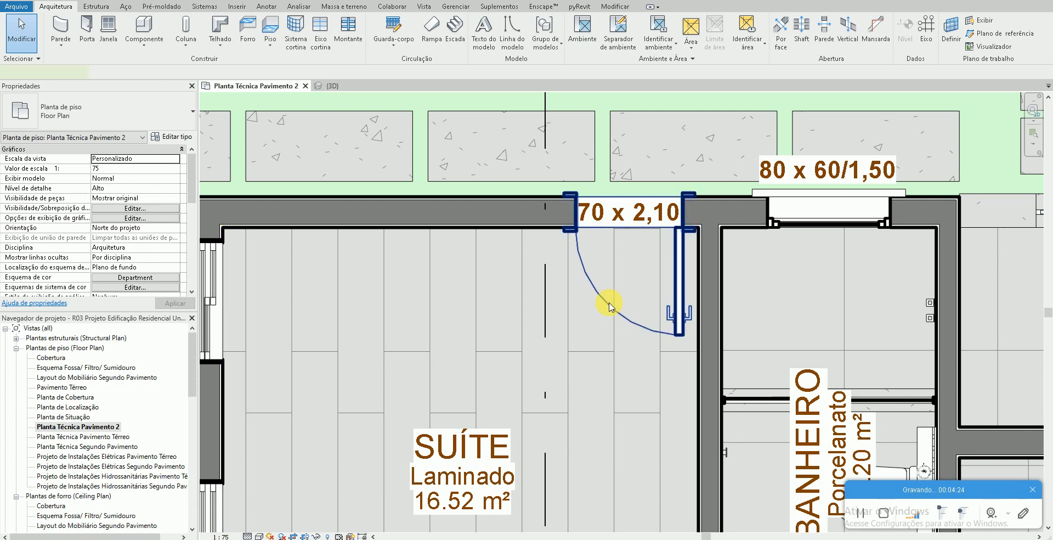
Delete the 70 x 2,10 door from the Suíte's exterior wall
click(608, 307)
key(Delete)
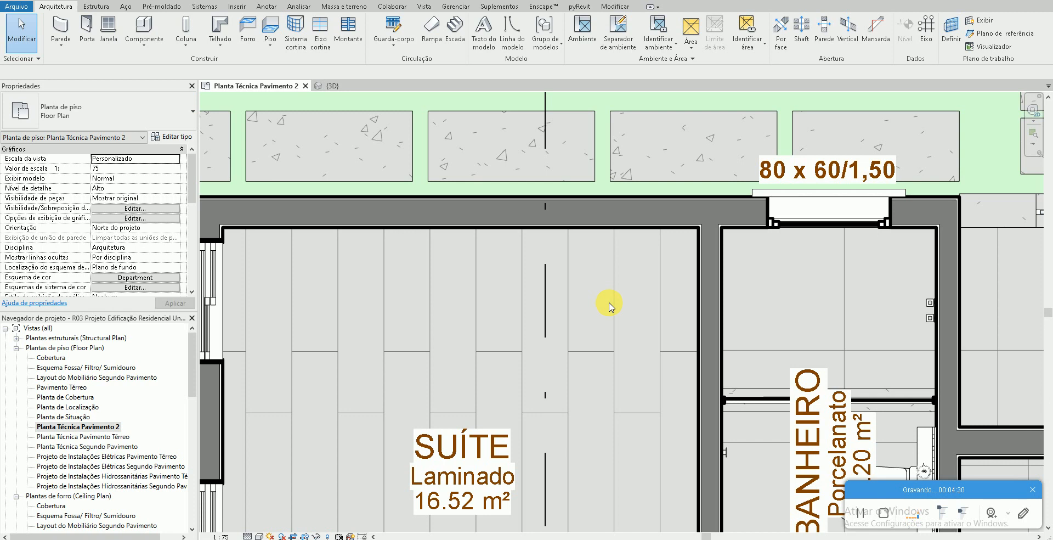
Start placing a door and browse the family library to the external doors in Portas, Específico do Brasil, Porta externa
key(d)
key(r)
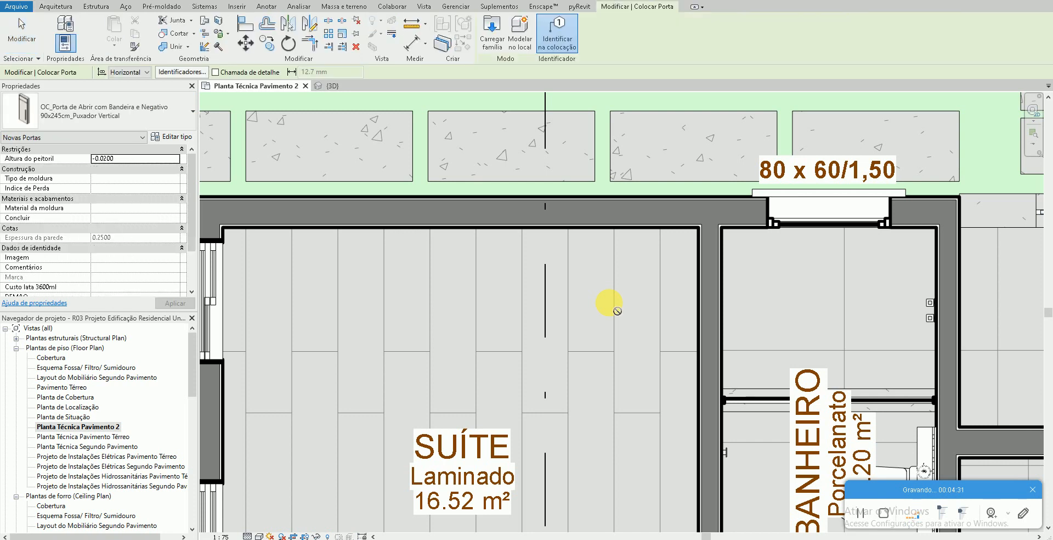
click(492, 44)
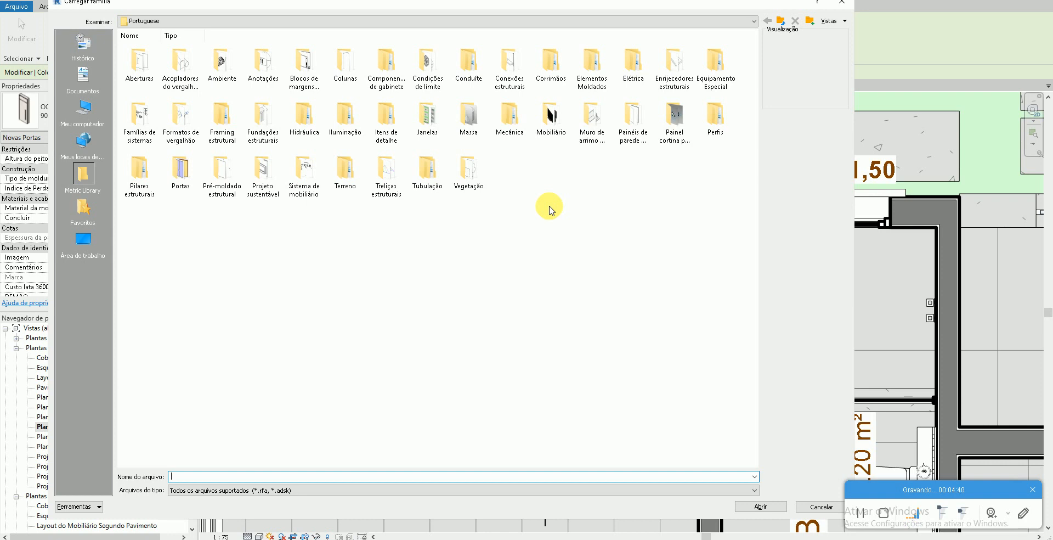
click(187, 189)
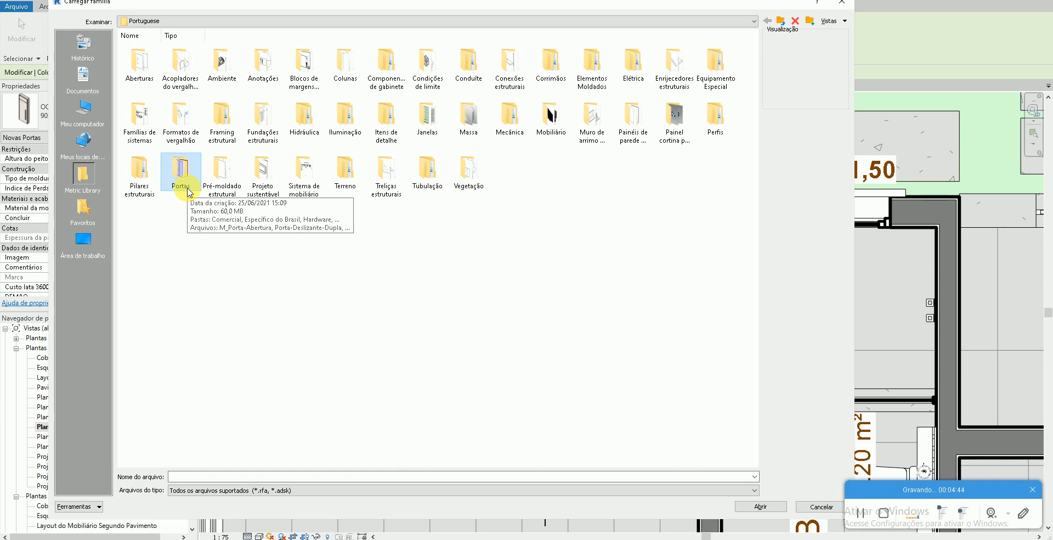
double_click(187, 188)
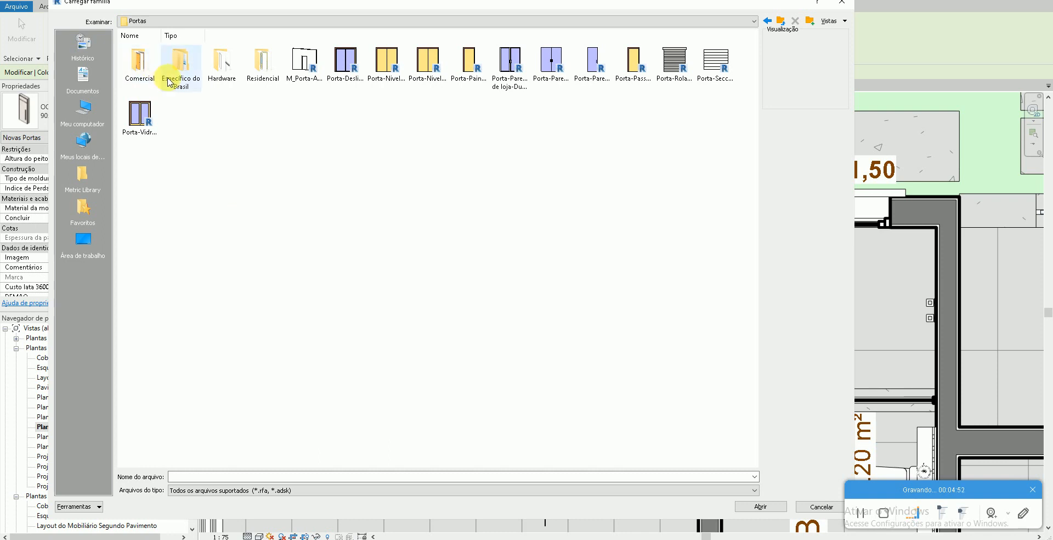
click(182, 87)
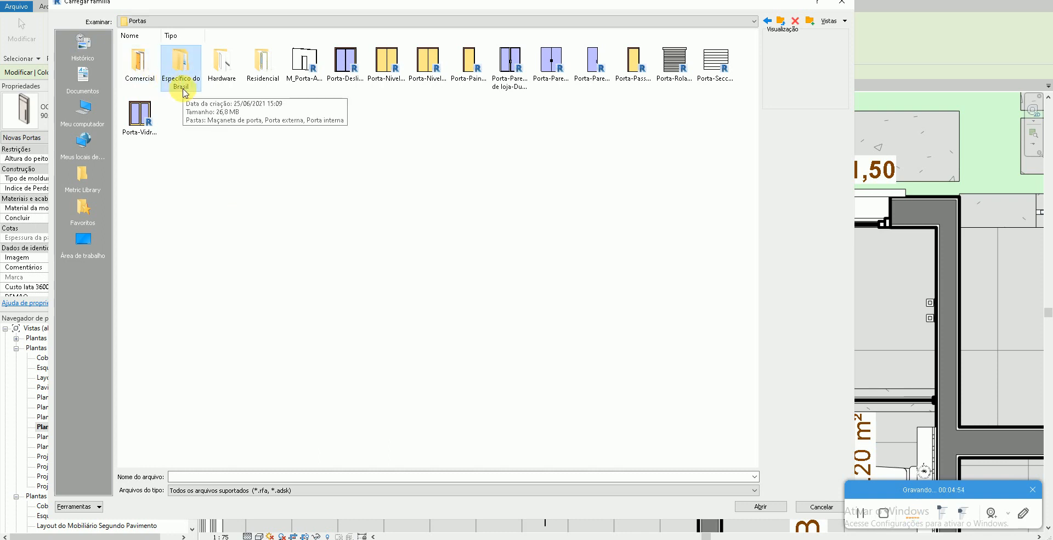
double_click(184, 91)
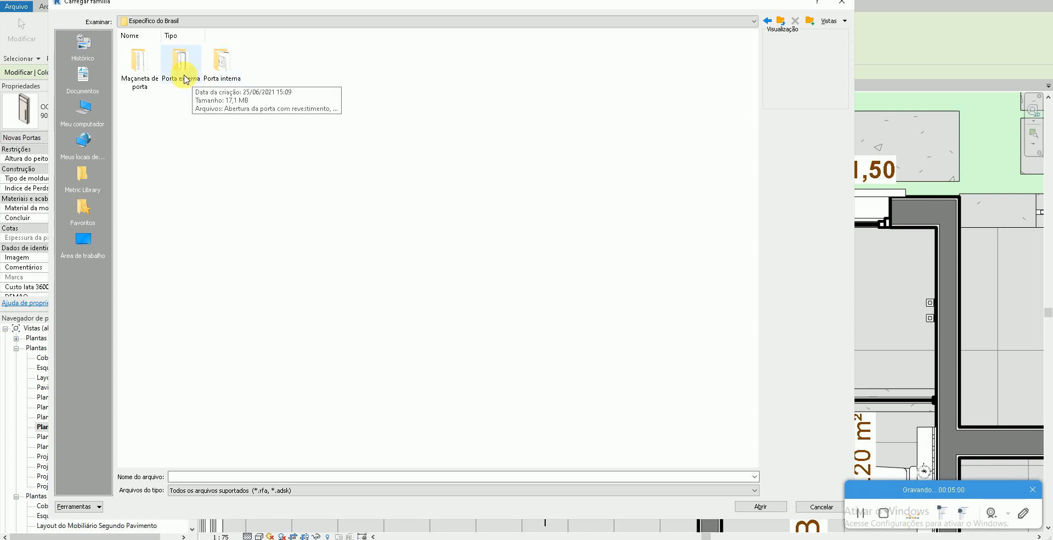
double_click(188, 88)
Show the Porta externa families as large icons and load Porta de entrada única com revestimento
right_click(387, 202)
mouse_move(426, 213)
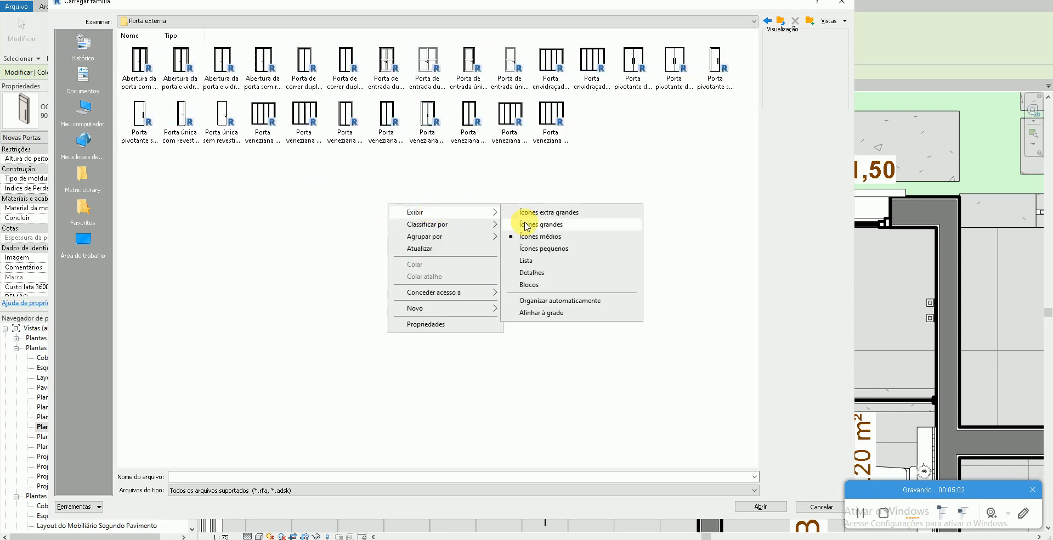
click(530, 227)
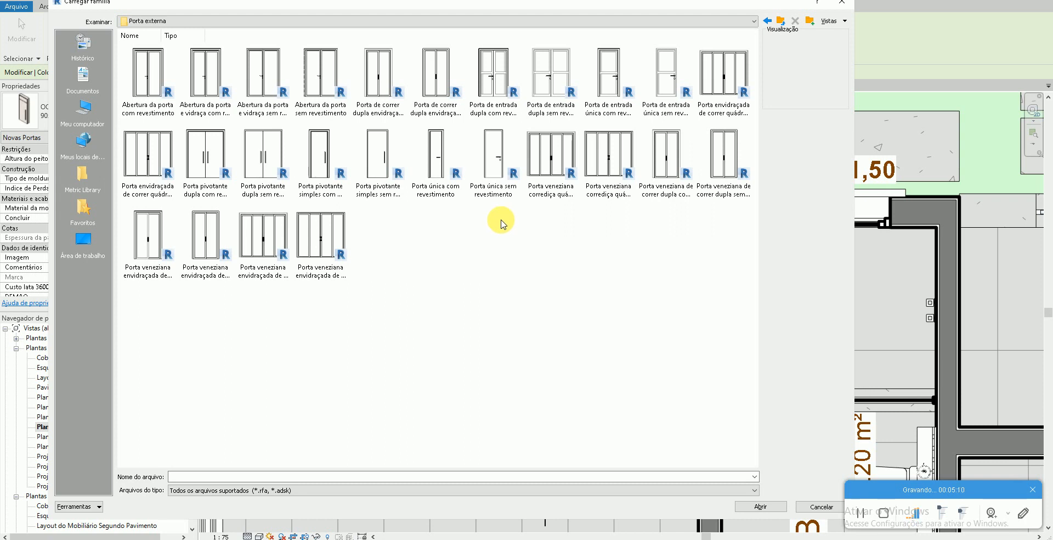
click(601, 78)
double_click(600, 77)
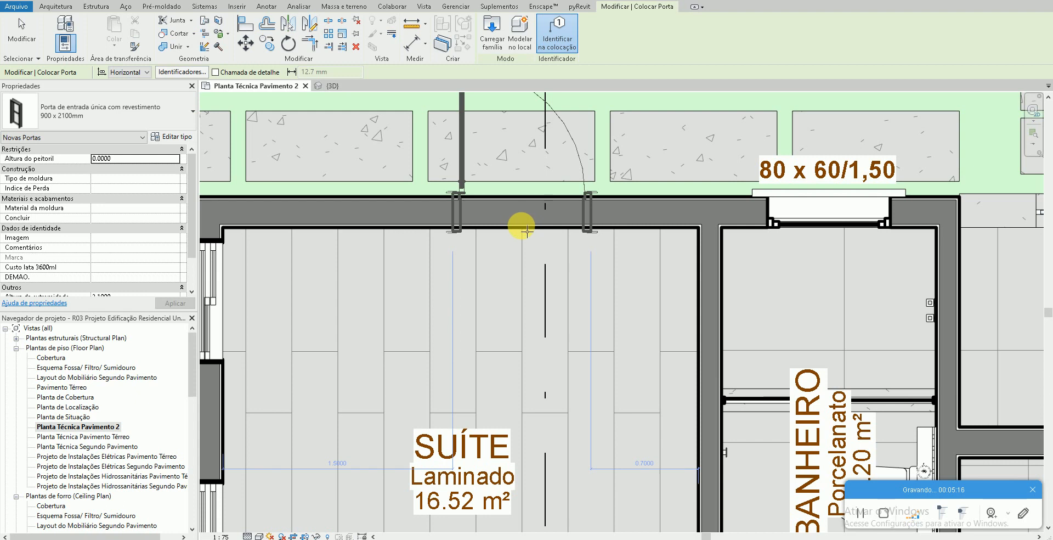
Place a Porta de entrada única com revestimento 900 x 2100mm in the Suíte's exterior wall, about 0.70 m from the Banheiro wall
click(525, 230)
key(Escape)
key(Escape)
scroll(555, 291, down, 2)
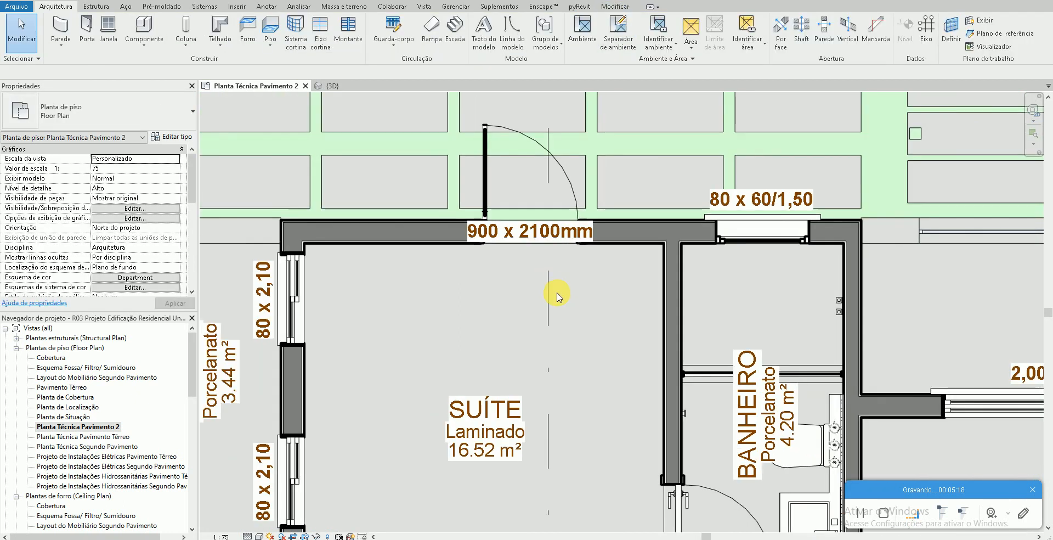
scroll(511, 176, up, 5)
scroll(453, 235, down, 1)
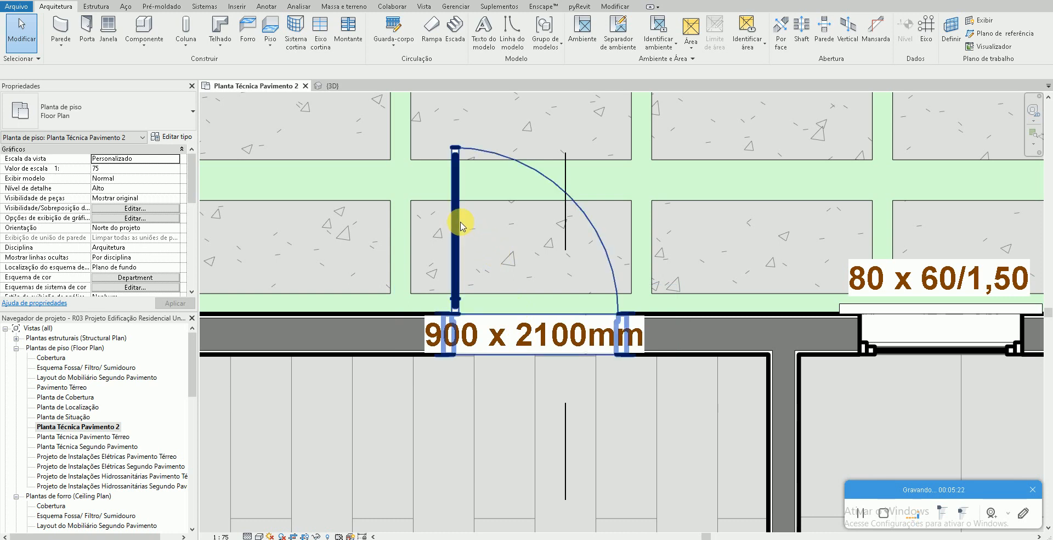
Inspect the Suíte's glazed entry door in the 3D view and delete it from the exterior wall
click(212, 1)
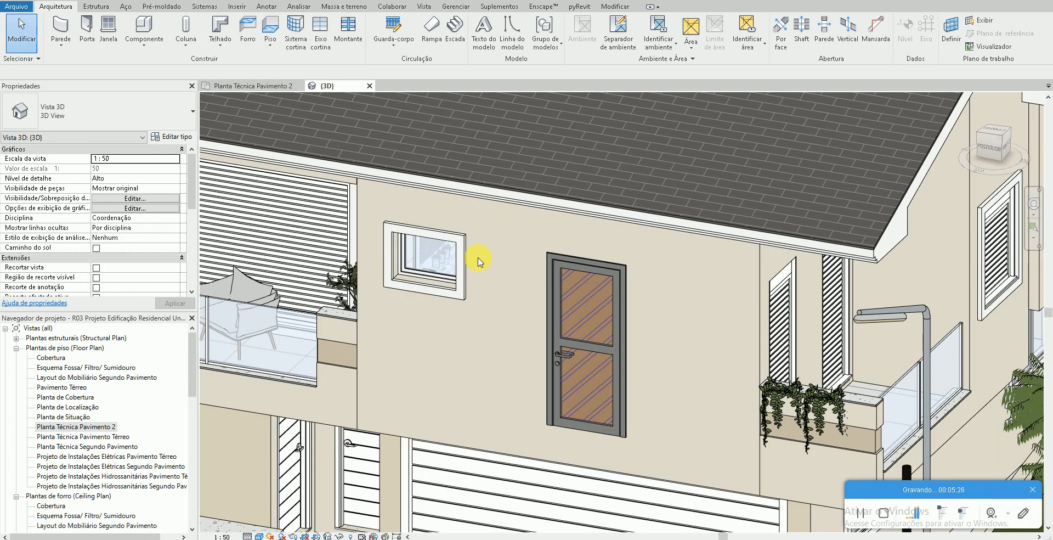
scroll(490, 383, up, 3)
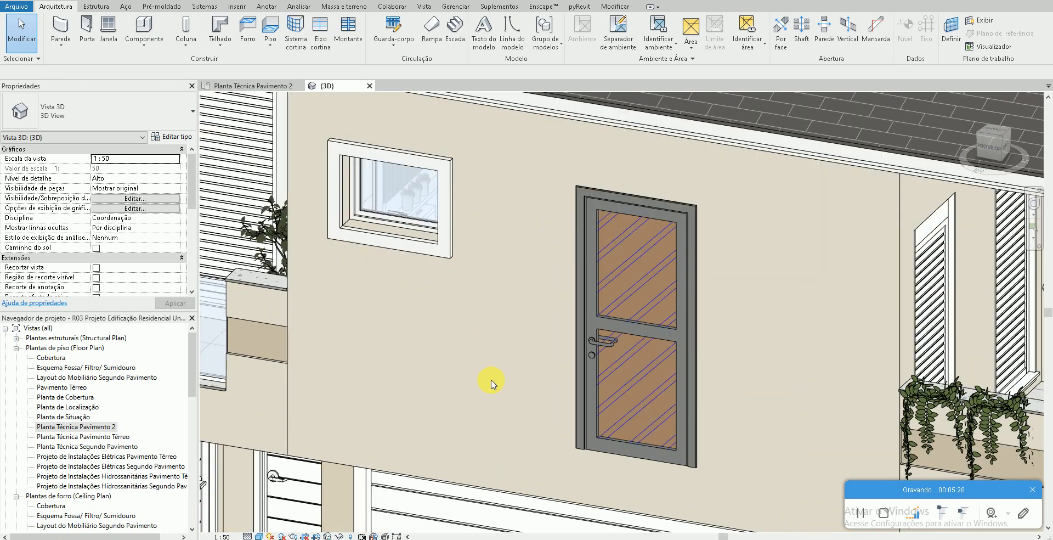
shift+middle_drag(503, 388, 631, 324)
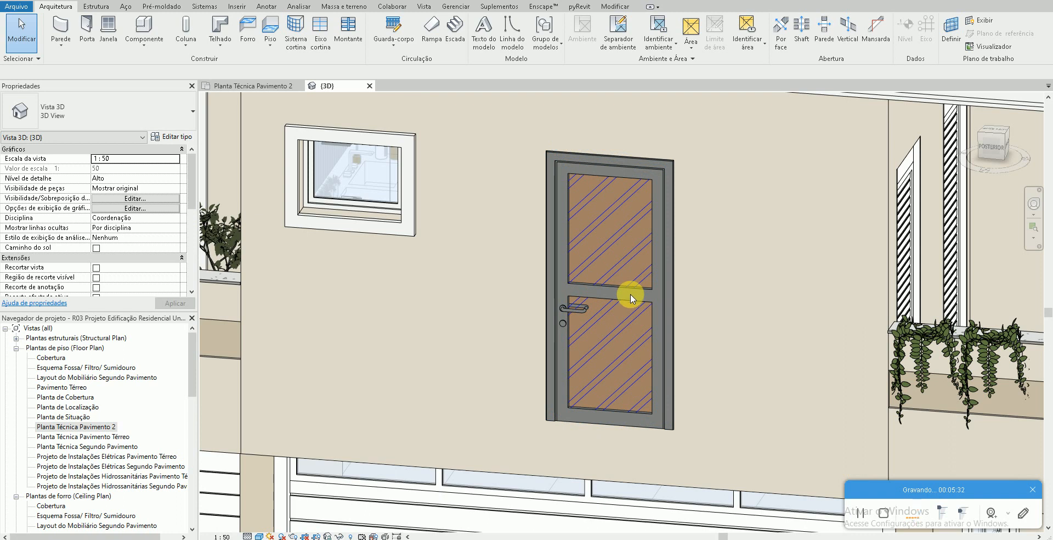
click(632, 297)
key(Delete)
Try to change the upper-floor Varanda's Porta Moderna de Madeira 90 x 2,10 to Porta de entrada única com revestimento 600 x 2100mm
scroll(673, 377, down, 3)
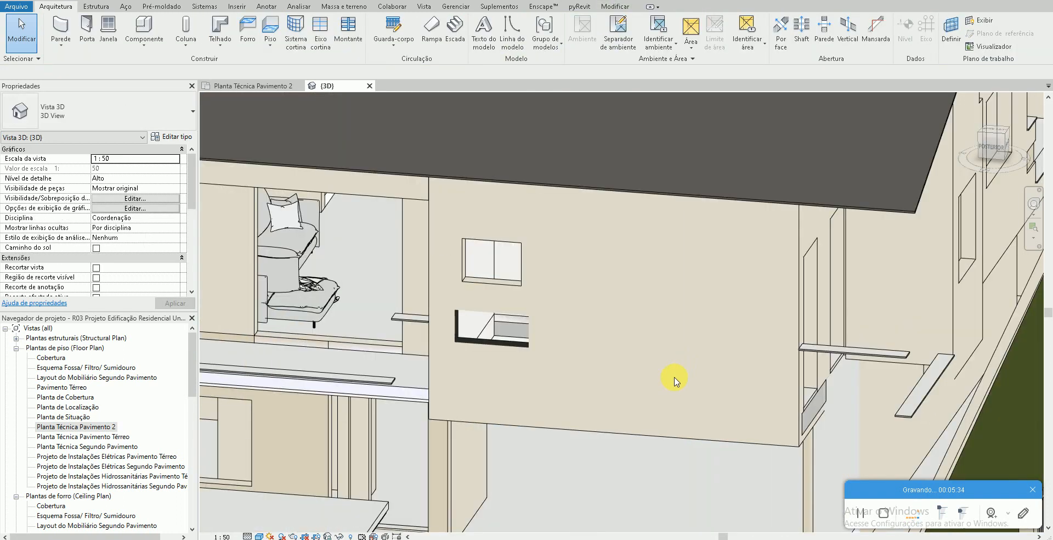
scroll(674, 377, down, 5)
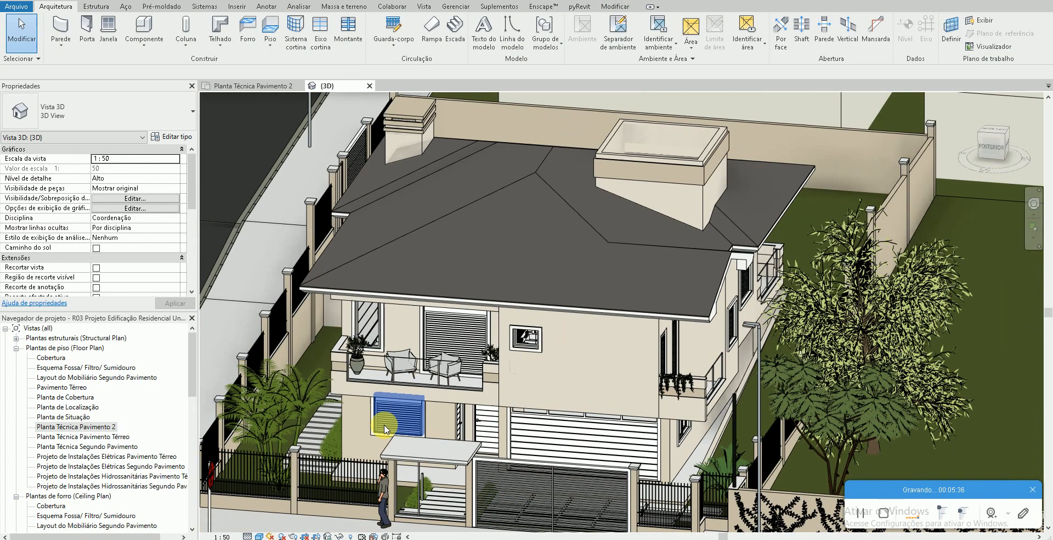
shift+middle_drag(384, 400, 408, 443)
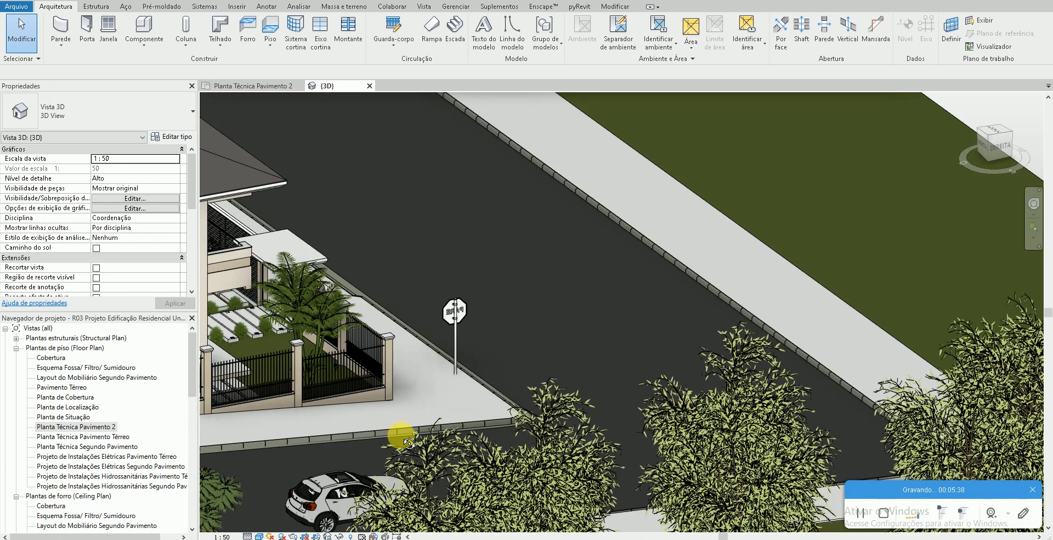
scroll(395, 435, down, 4)
shift+middle_drag(599, 435, 494, 402)
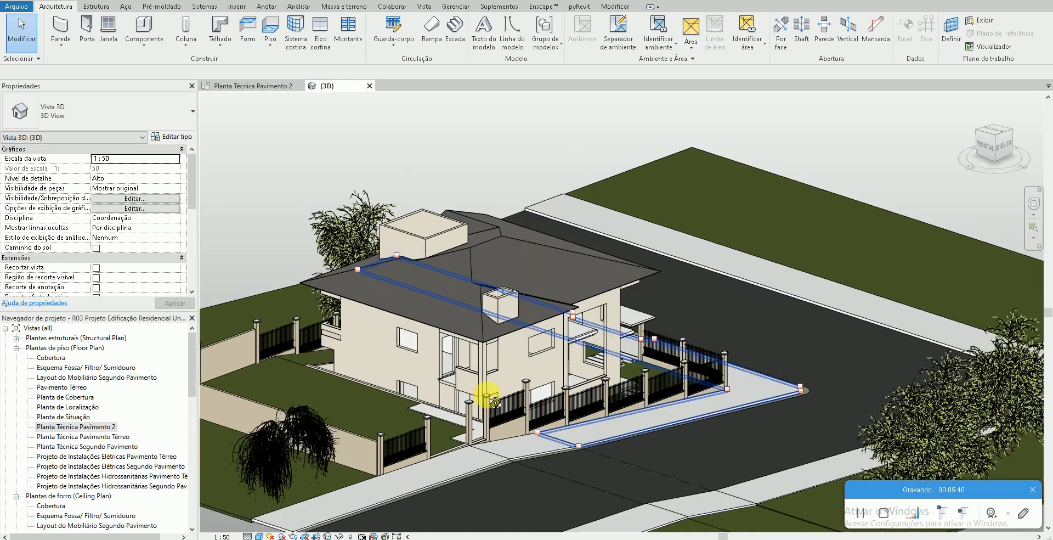
scroll(449, 375, up, 5)
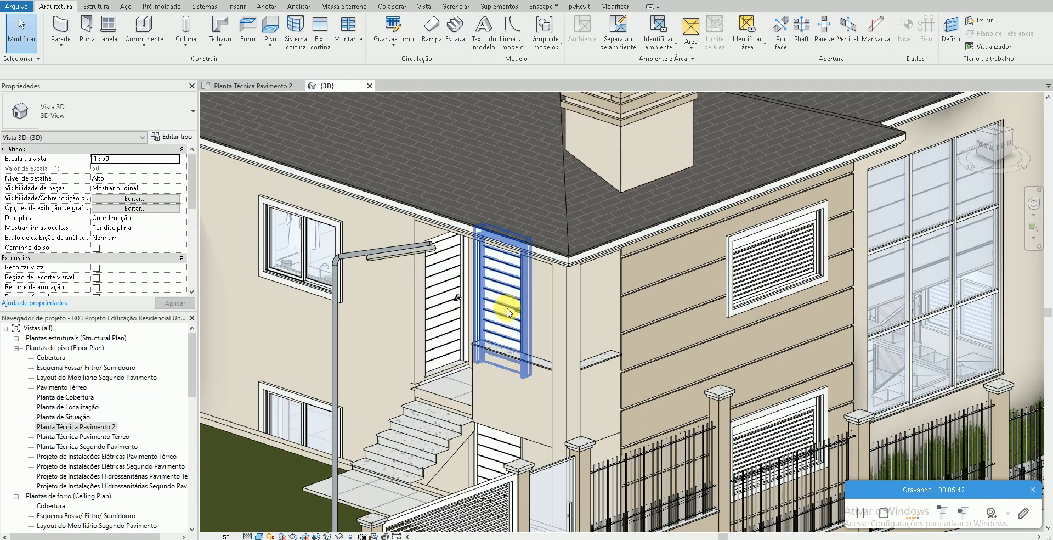
click(508, 312)
click(38, 110)
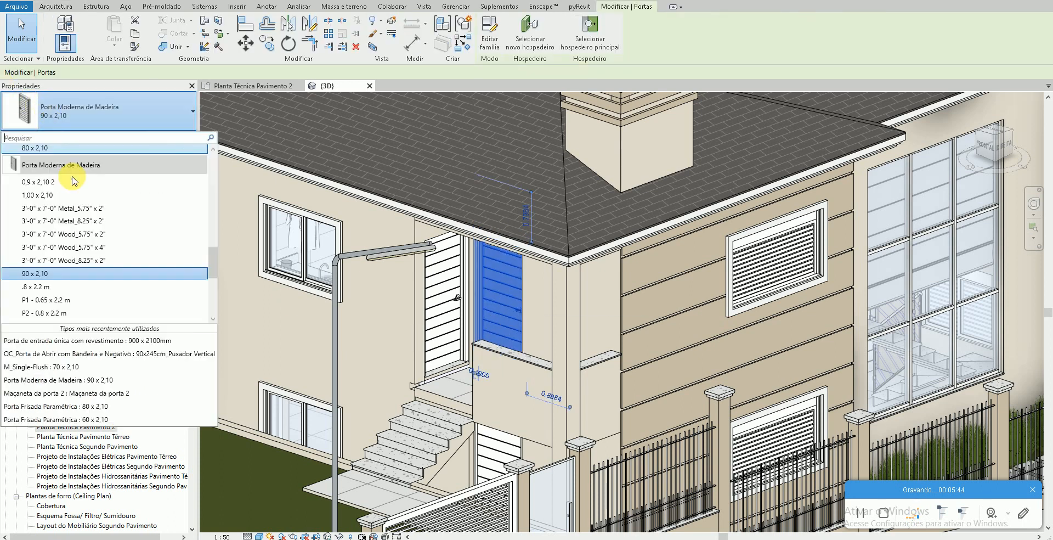
scroll(82, 208, down, 6)
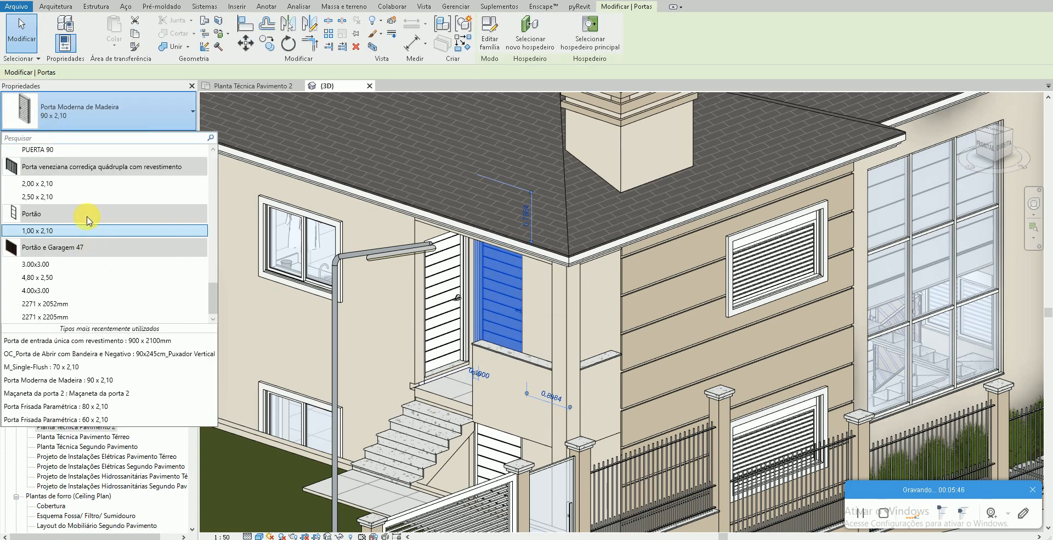
scroll(126, 280, up, 5)
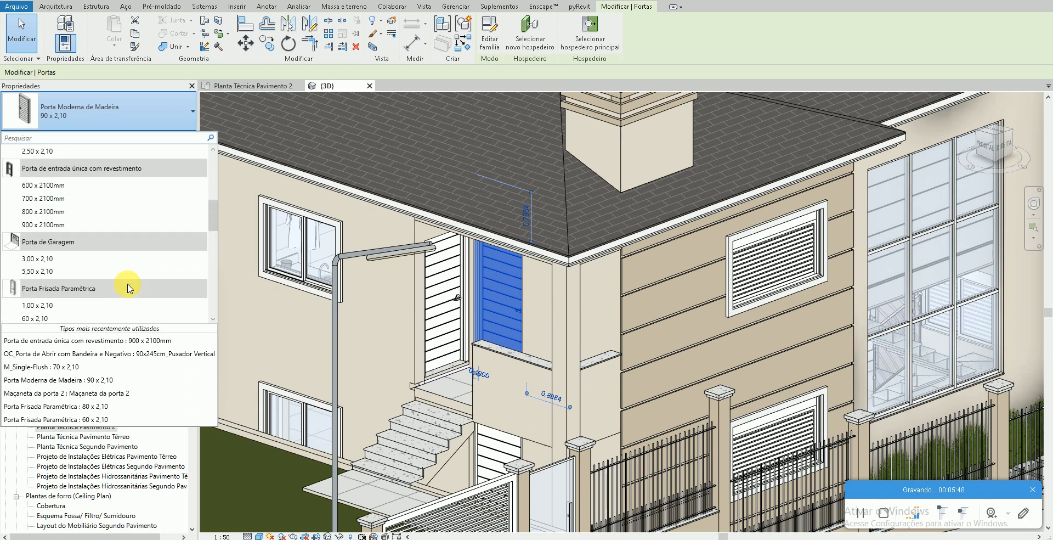
scroll(130, 288, up, 4)
scroll(129, 289, down, 3)
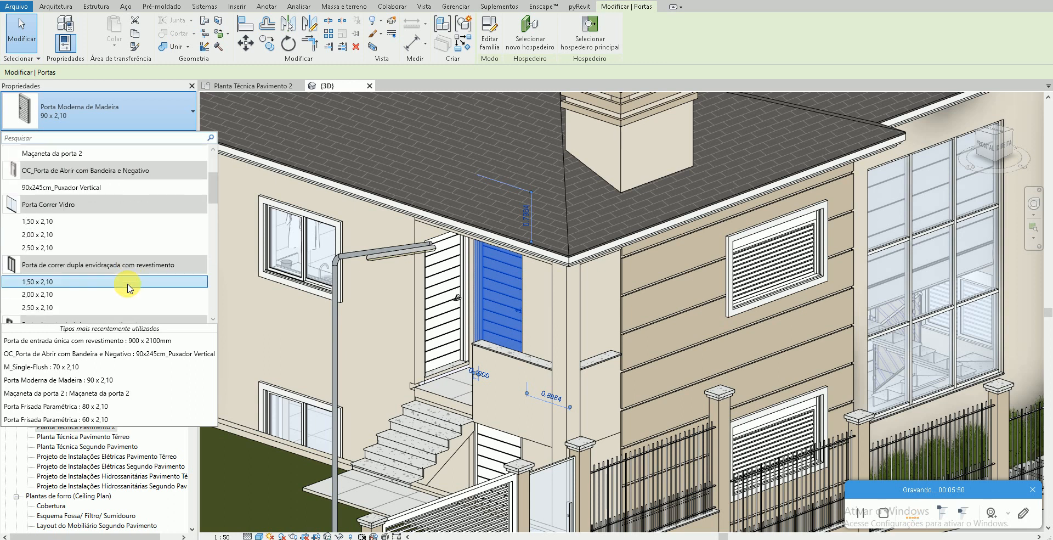
click(125, 294)
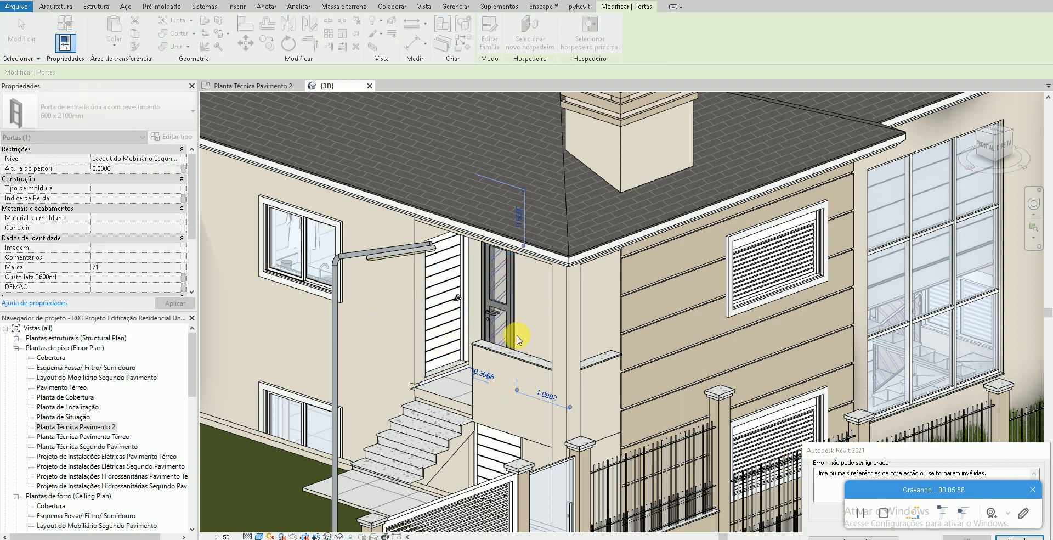
click(1024, 537)
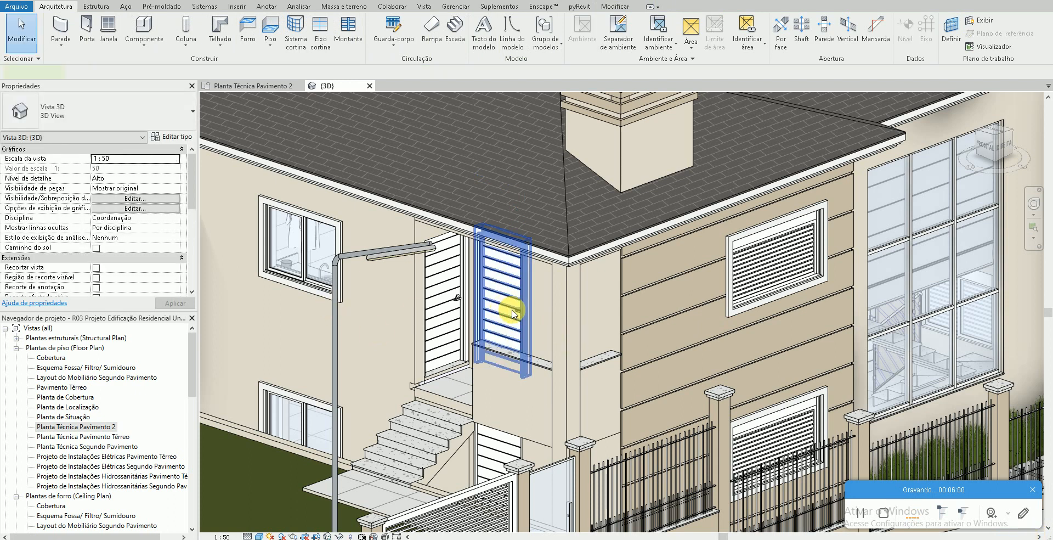
Change the Varanda's Porta Moderna de Madeira door to Porta de entrada única com revestimento 900 x 2100mm and inspect it
click(507, 308)
click(78, 107)
scroll(79, 252, up, 5)
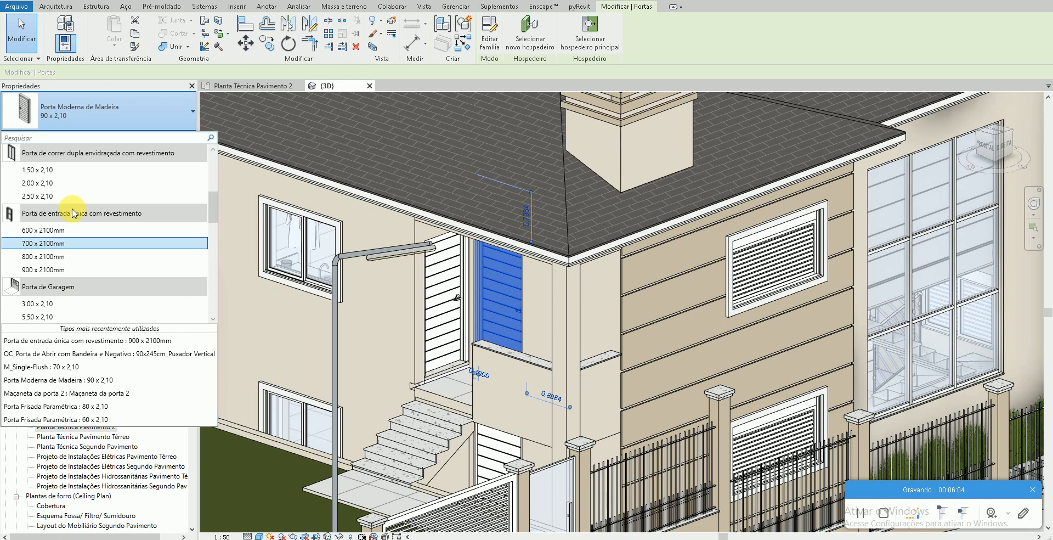
scroll(73, 211, up, 2)
scroll(74, 229, down, 1)
click(62, 296)
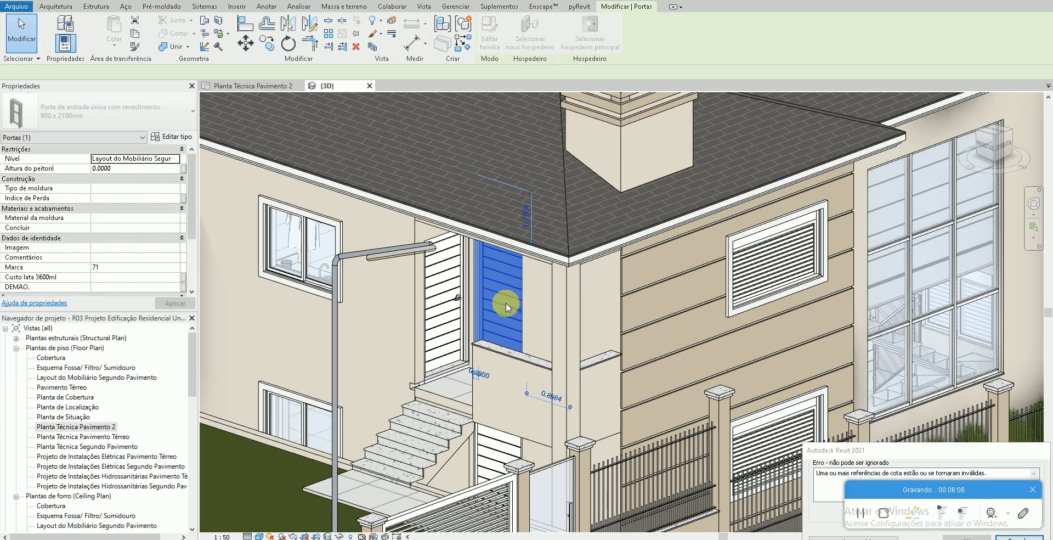
key(Escape)
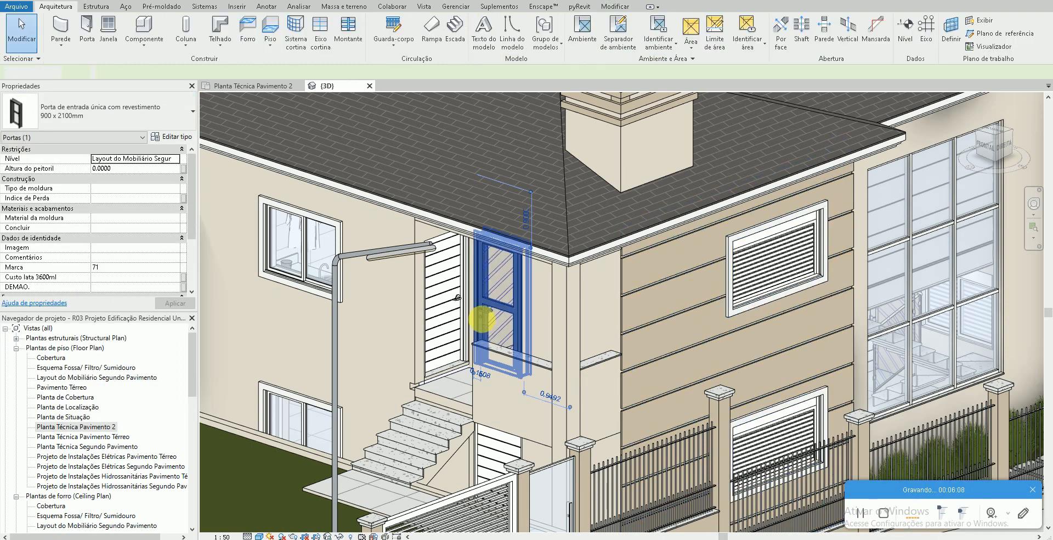
scroll(433, 307, up, 2)
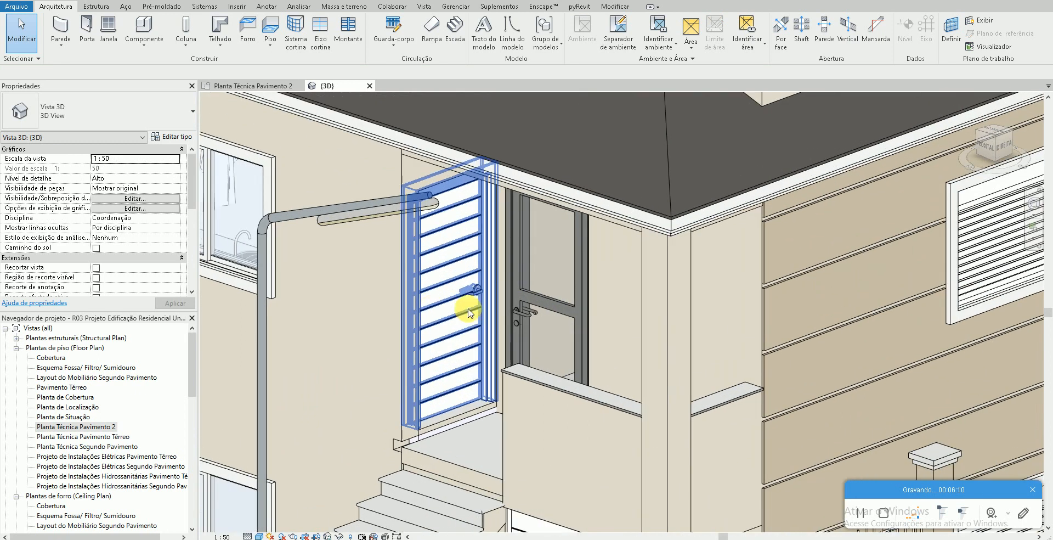
click(518, 300)
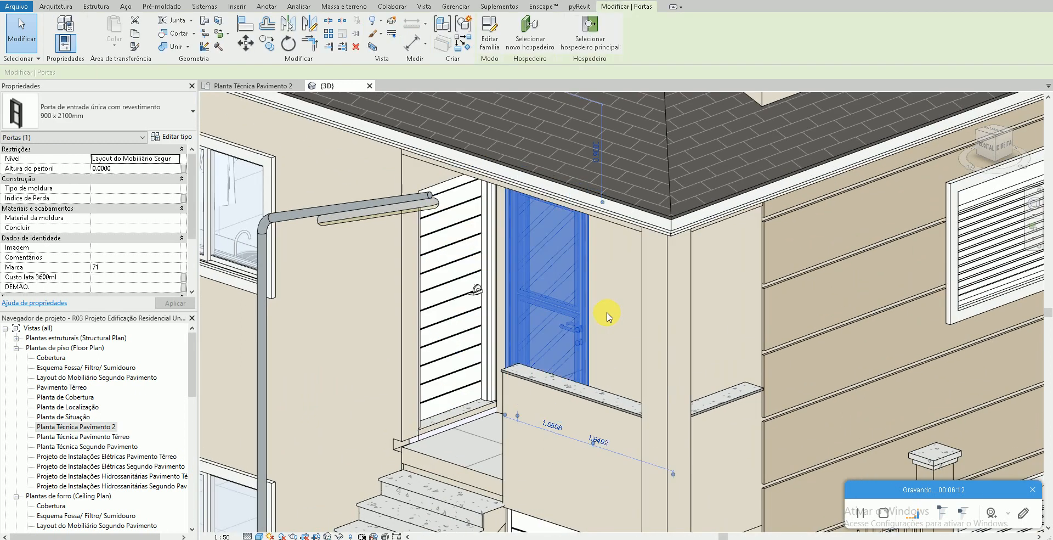
key(Escape)
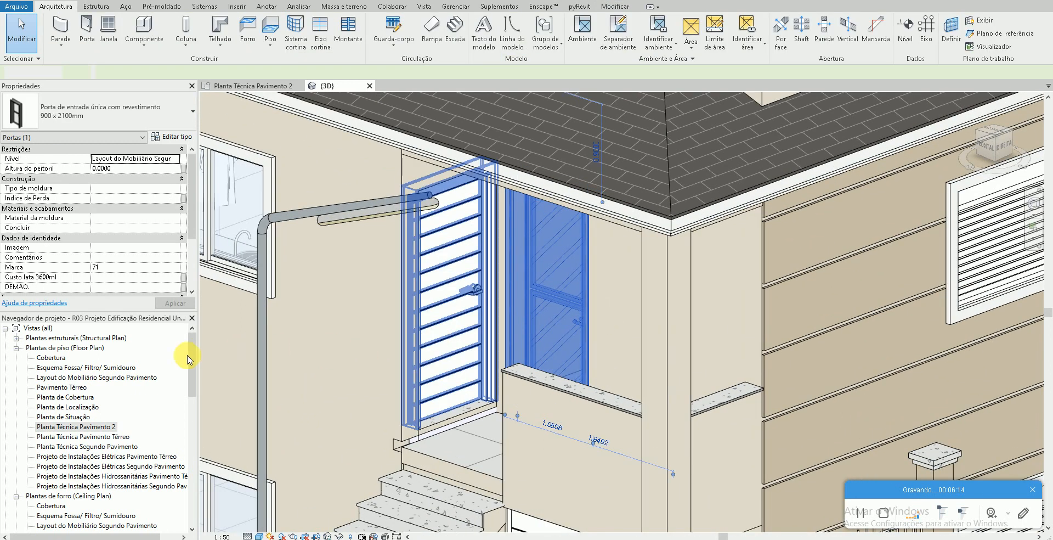
In the Planta Técnica Pavimento 2 floor plan, set the 900 x 2100mm Varanda door's distance from the adjacent Serviço wall to 0.1 m
double_click(77, 426)
scroll(545, 383, down, 5)
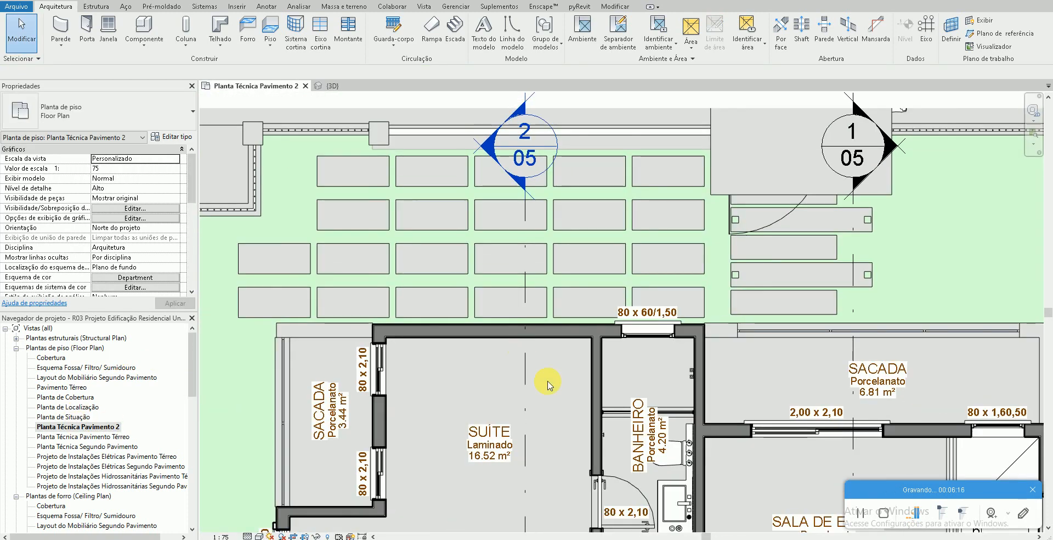
scroll(654, 406, up, 2)
scroll(653, 406, up, 5)
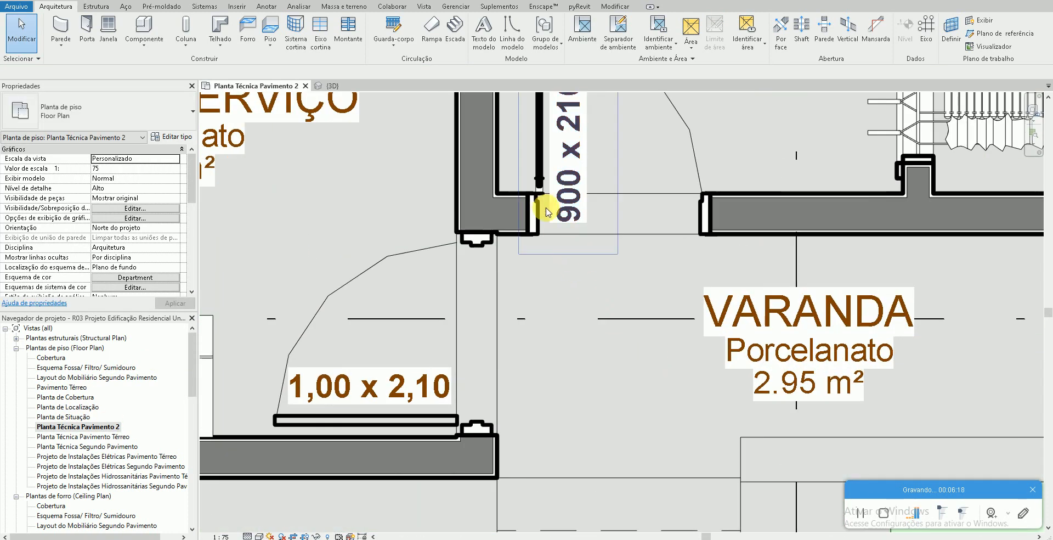
click(568, 288)
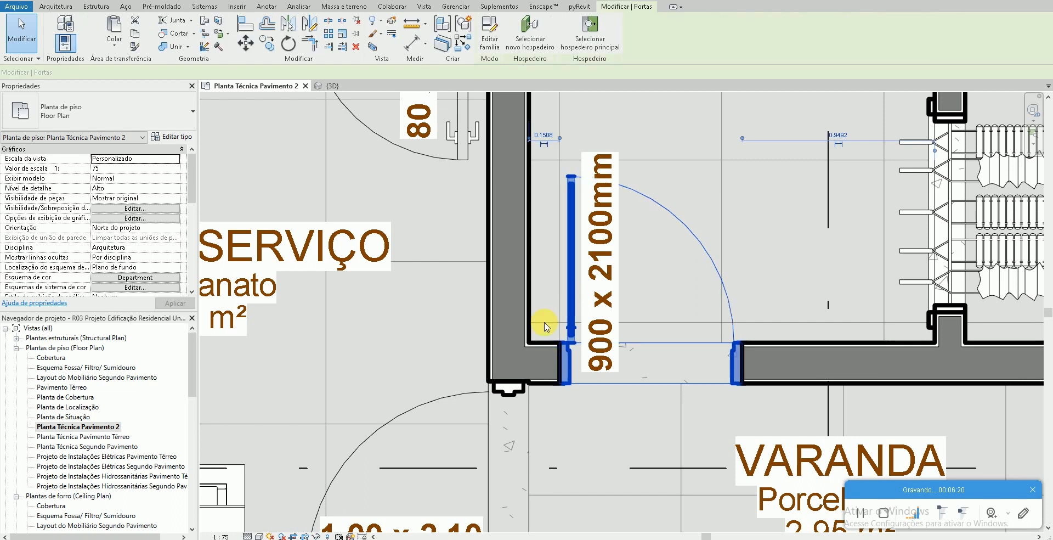
click(543, 135)
text(0.1)
key(Return)
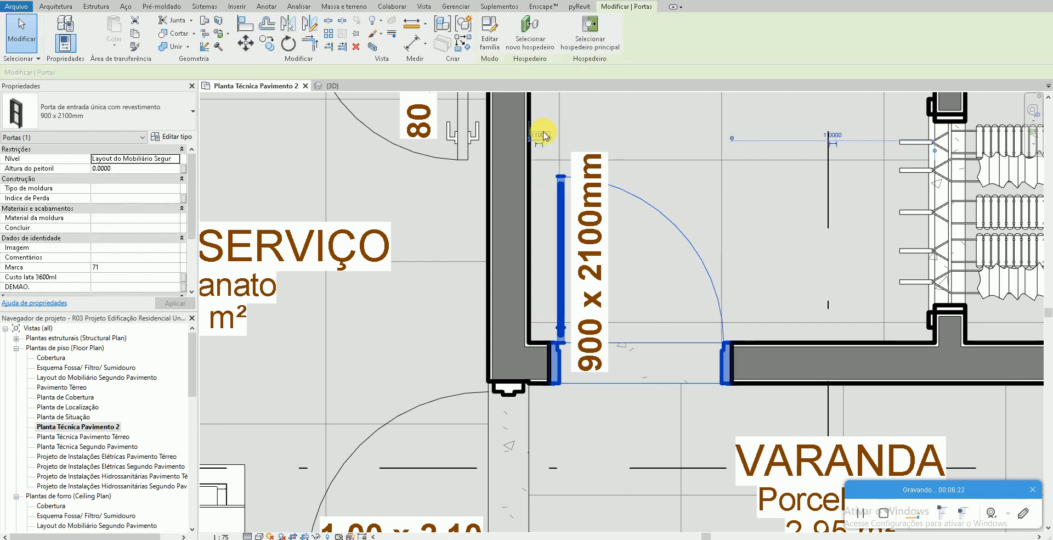
Inspect the Varanda's 900 x 2100mm single entry door in the 3D view
key(Escape)
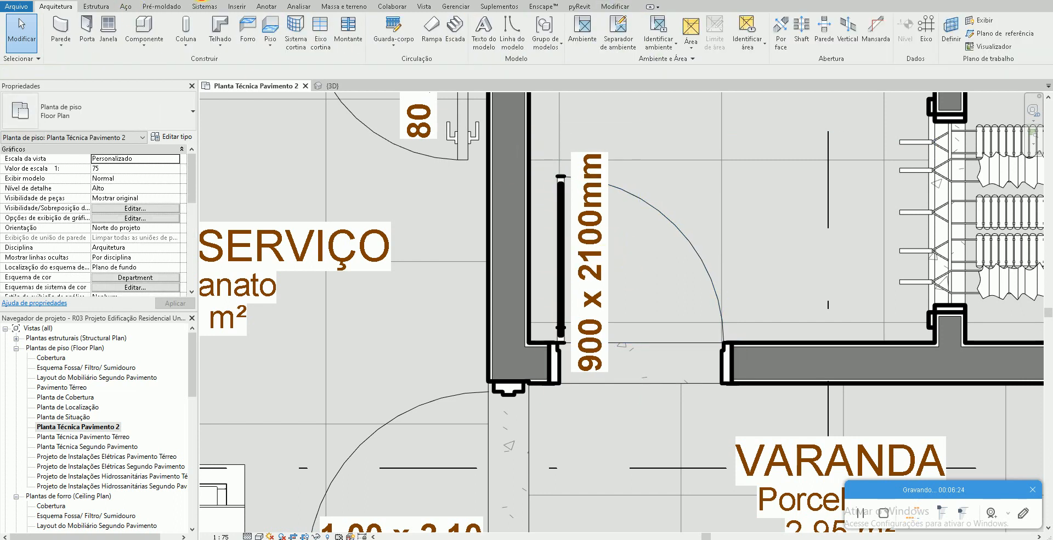
click(202, 0)
shift+middle_drag(610, 361, 649, 321)
scroll(631, 332, up, 3)
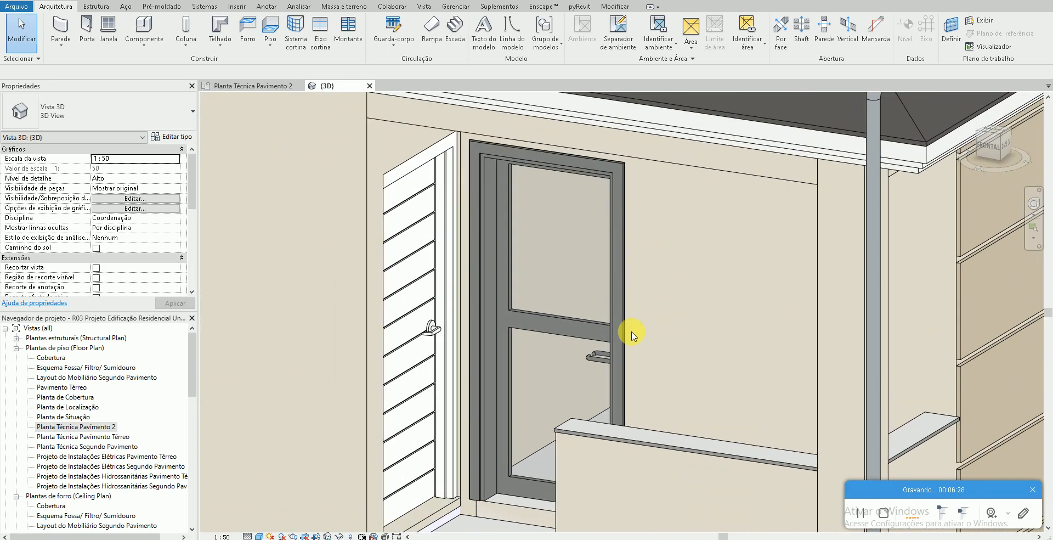
click(595, 359)
key(Escape)
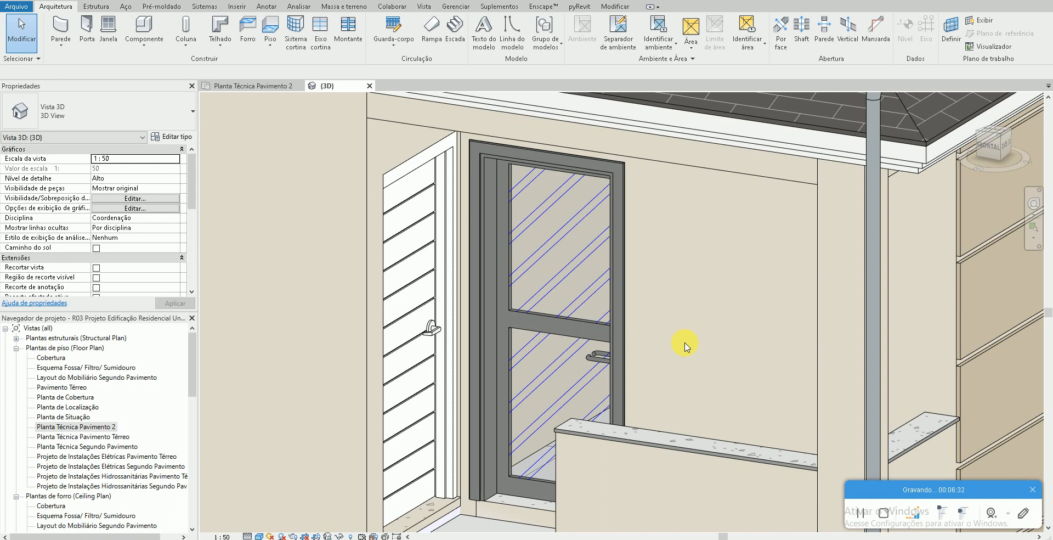
click(611, 358)
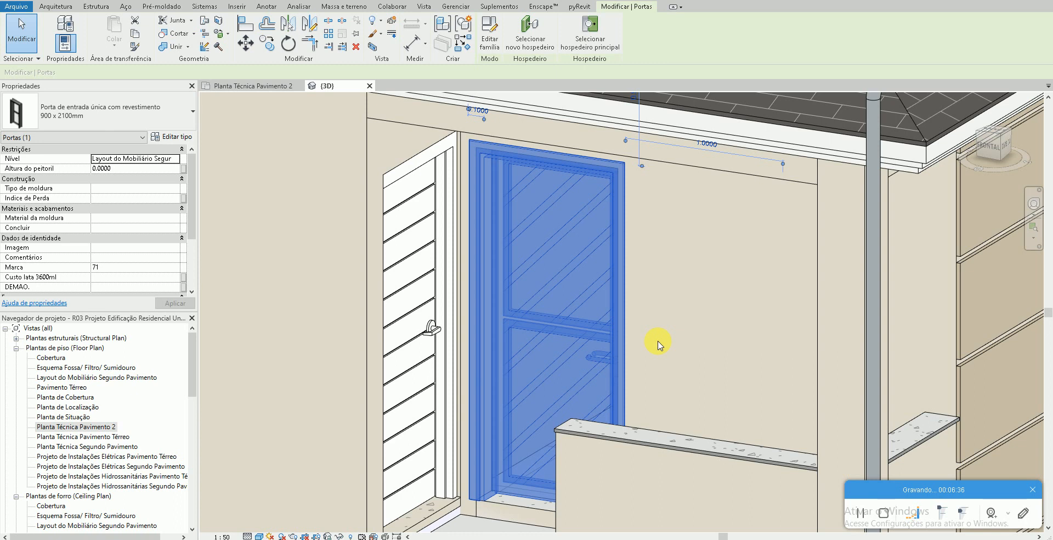
key(Escape)
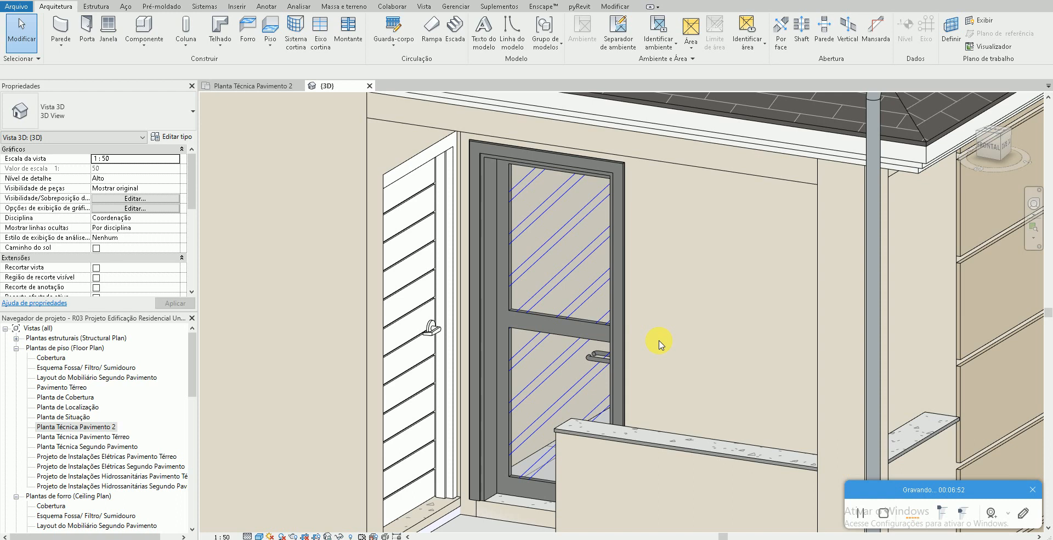
Compare the Varanda door's swing and tag in the Planta Técnica Pavimento 2 floor plan with its 3D appearance
double_click(98, 427)
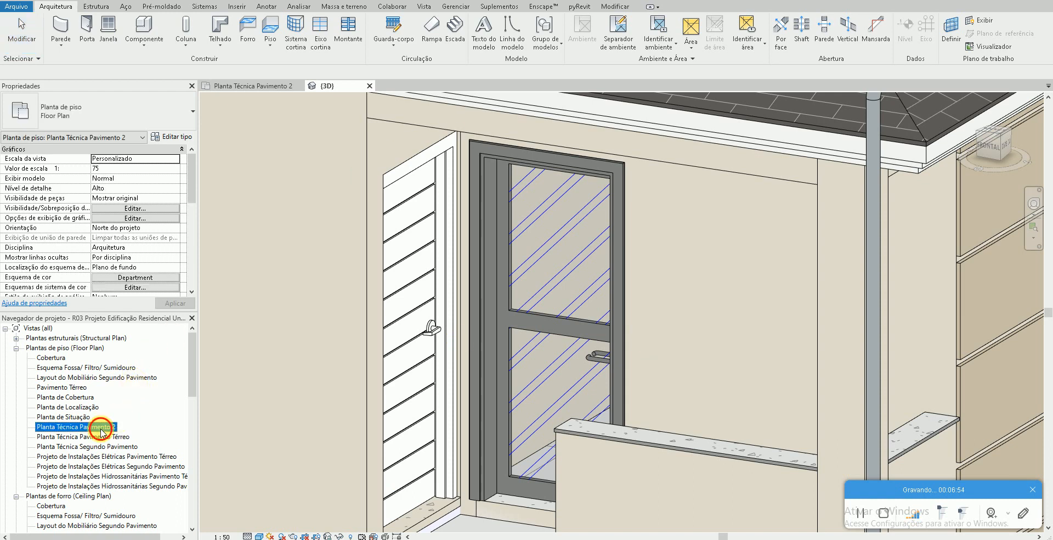
scroll(630, 307, down, 3)
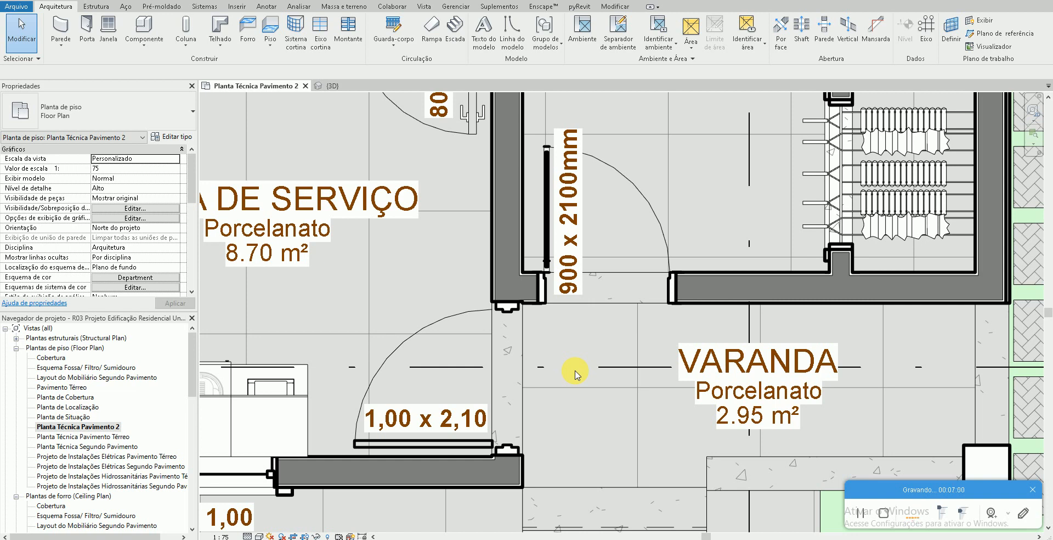
click(634, 185)
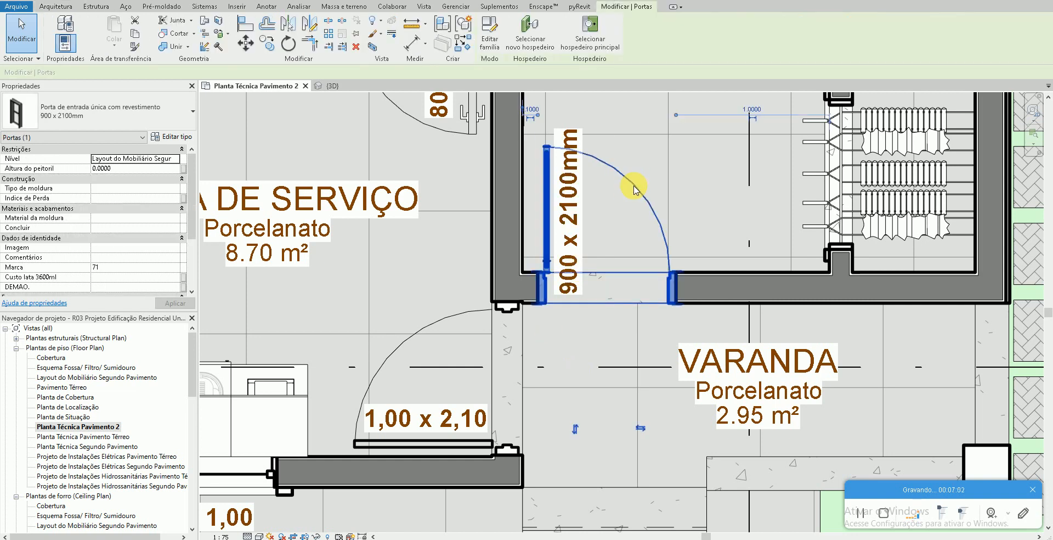
click(573, 226)
click(329, 86)
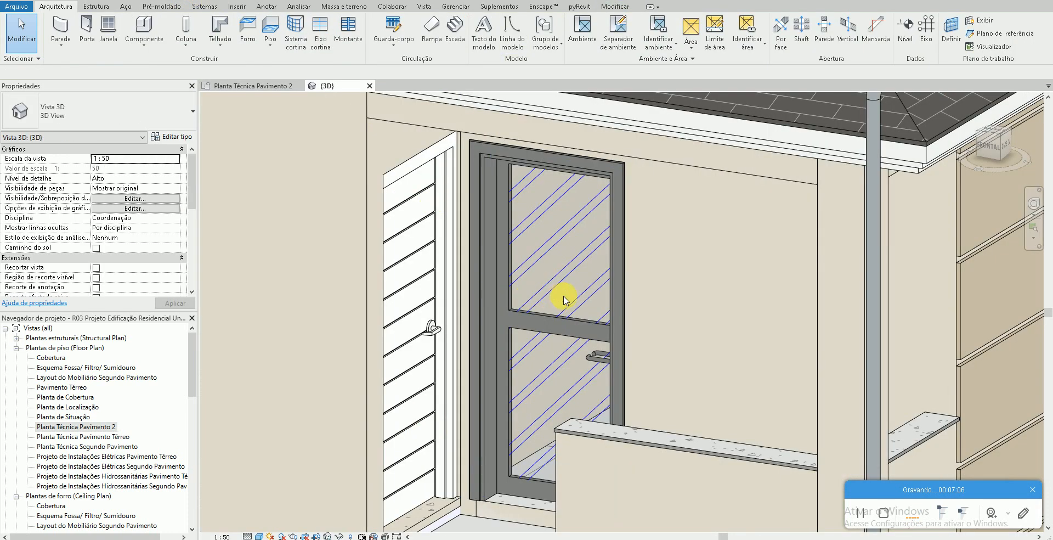
click(594, 357)
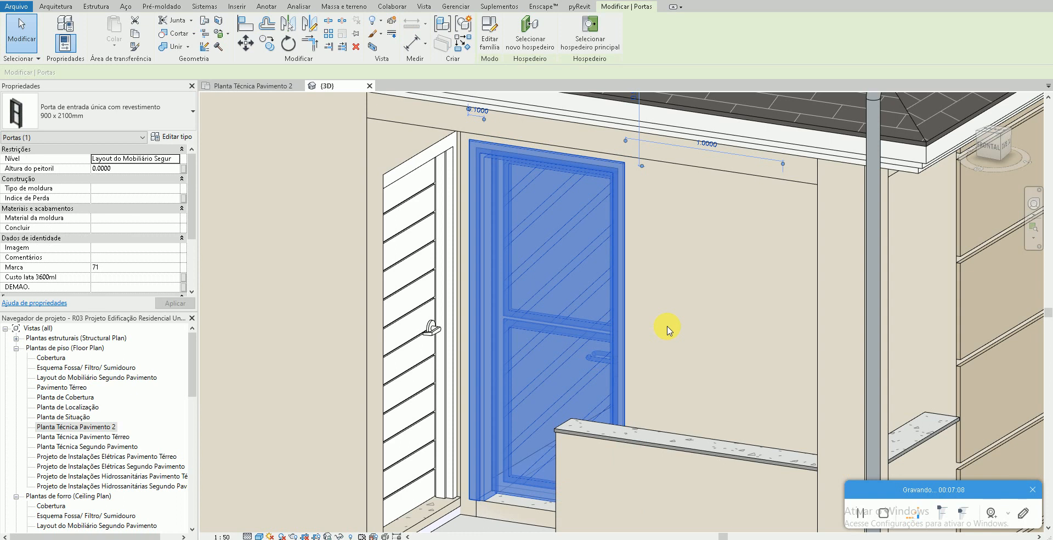
key(Escape)
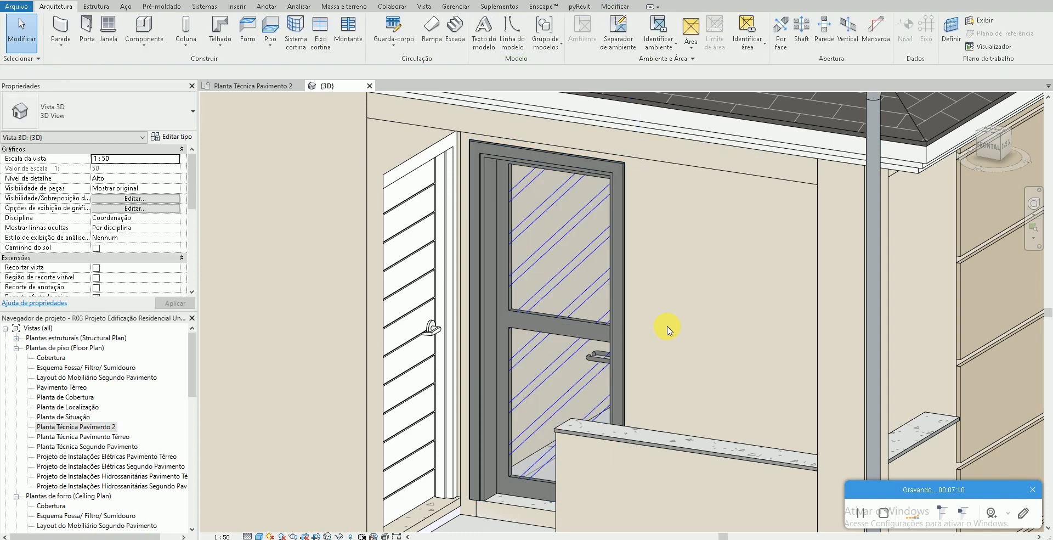
Edit the Varanda door's type properties and set its Largura bruta to 0.7 m
click(600, 359)
click(170, 137)
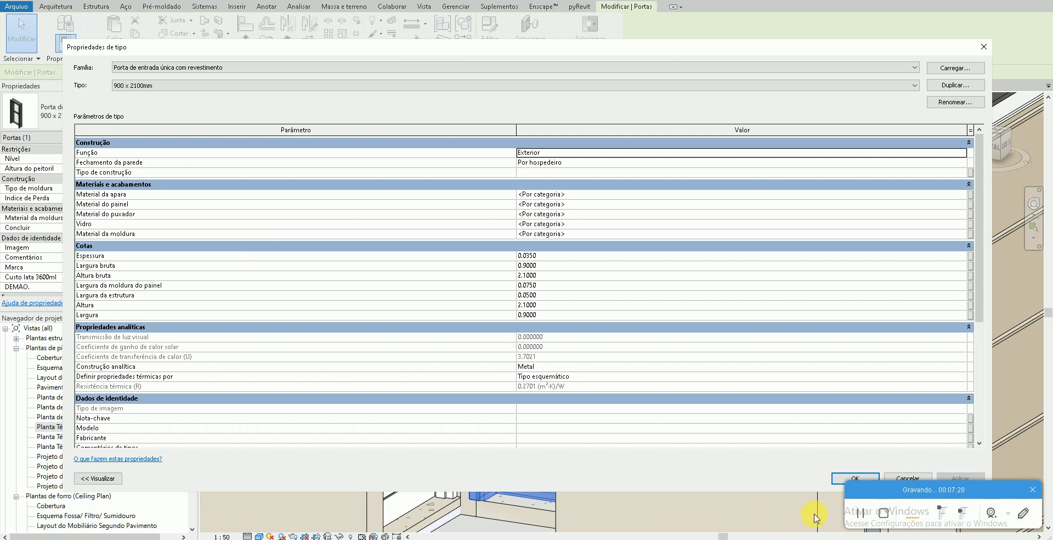
click(859, 513)
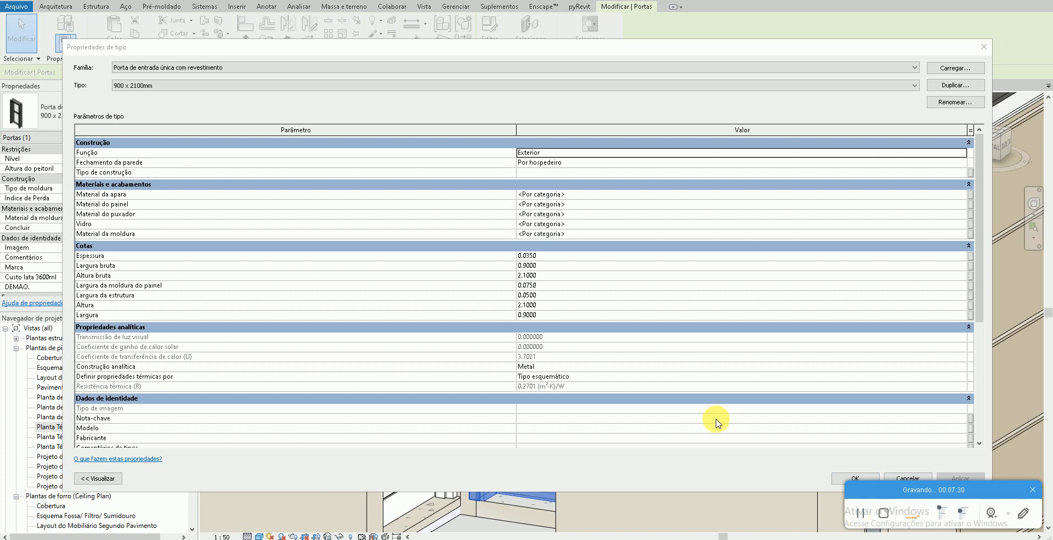
click(583, 266)
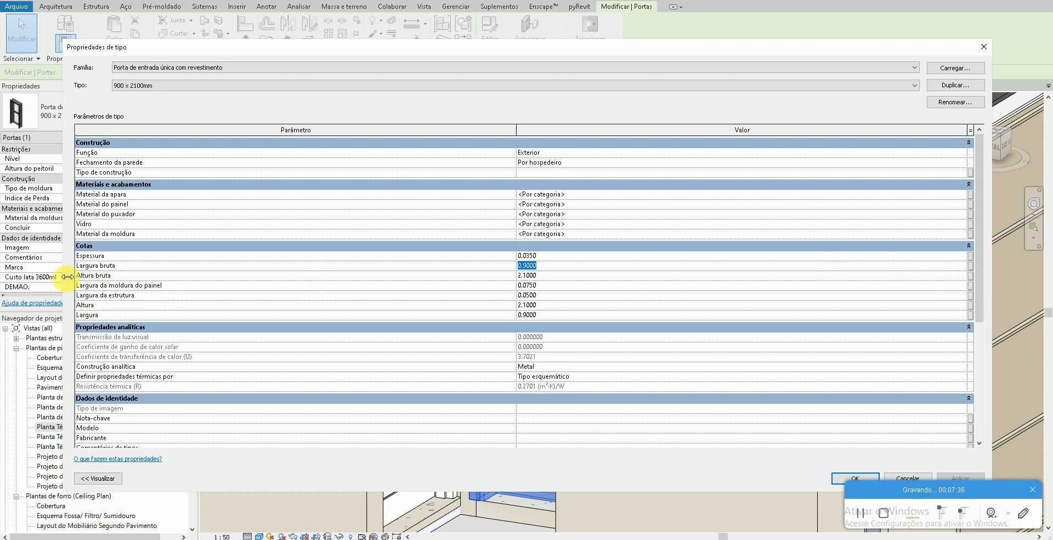
drag(64, 279, 490, 275)
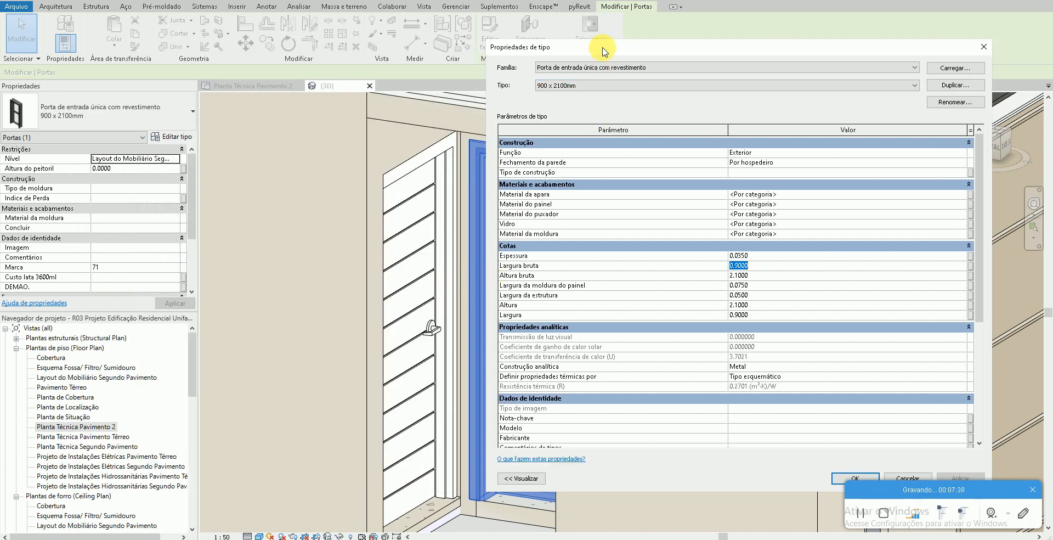
drag(602, 47, 107, 39)
click(802, 251)
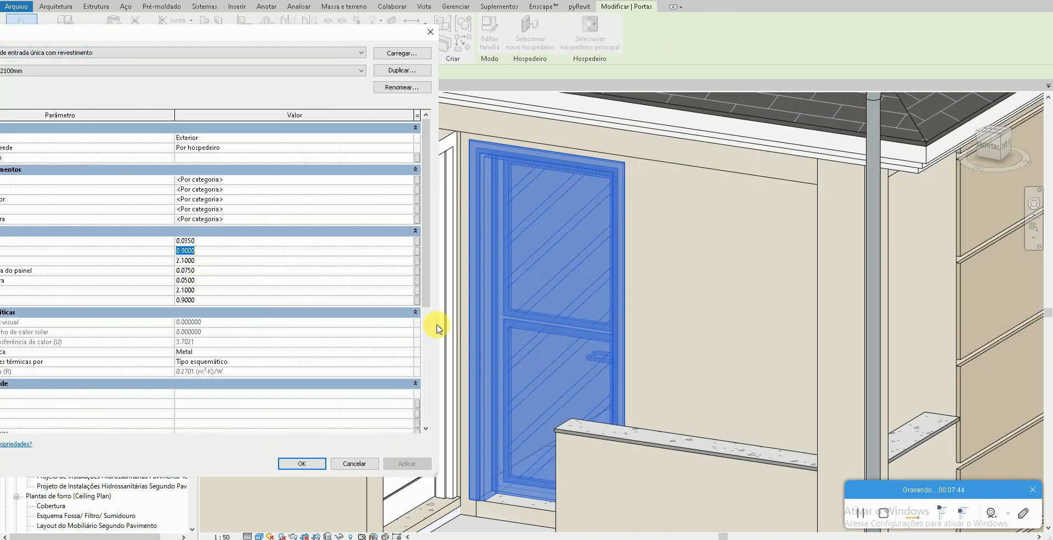
drag(439, 327, 388, 327)
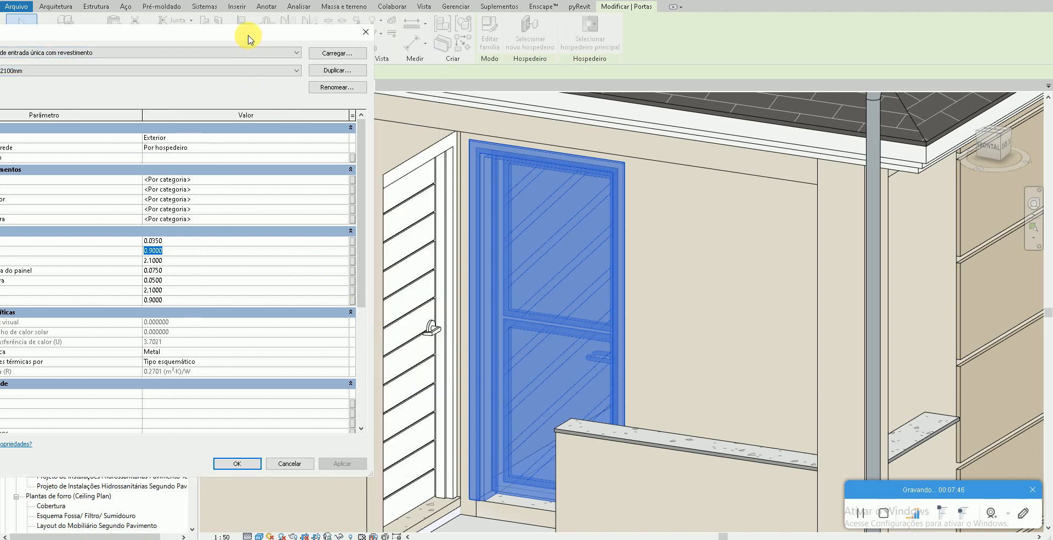
drag(251, 36, 311, 43)
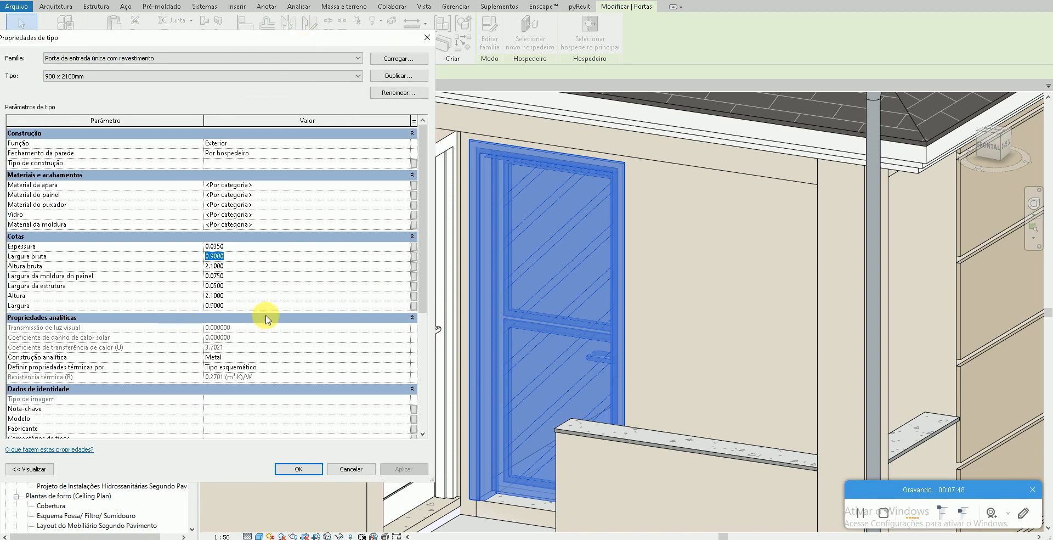
text(.7)
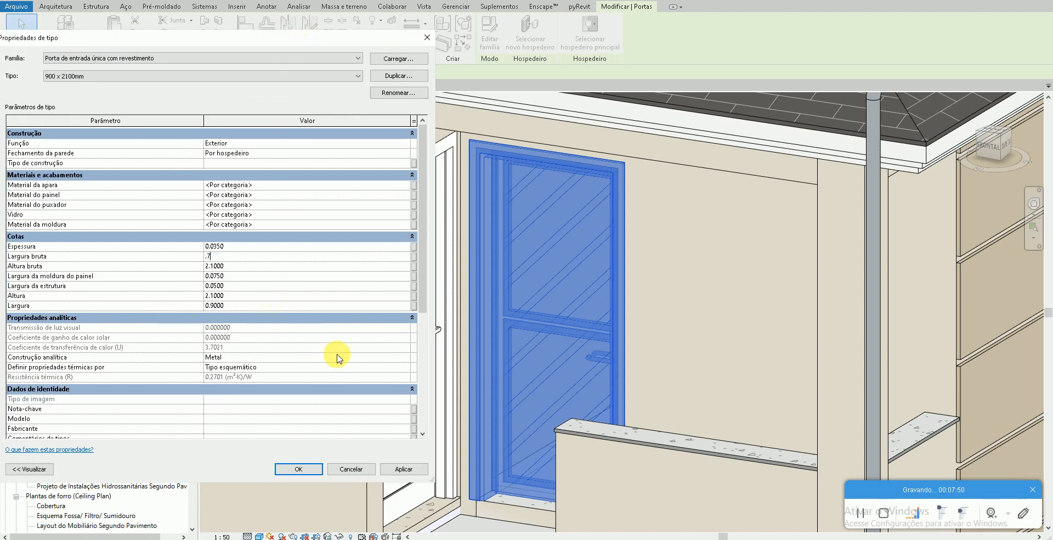
click(404, 468)
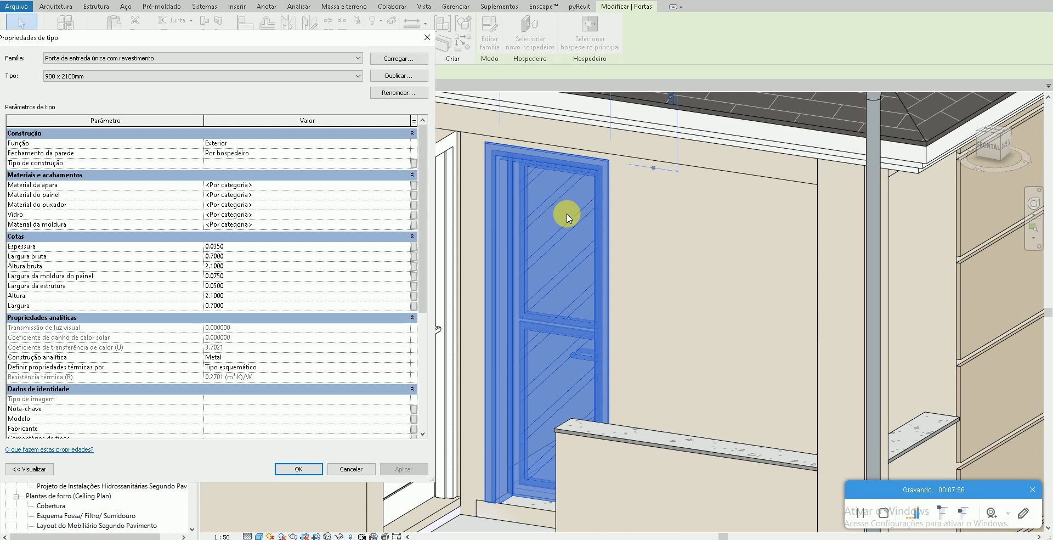
Set the door type's Altura bruta to 2 m and review its Altura value and type name
click(272, 266)
text(2)
click(403, 469)
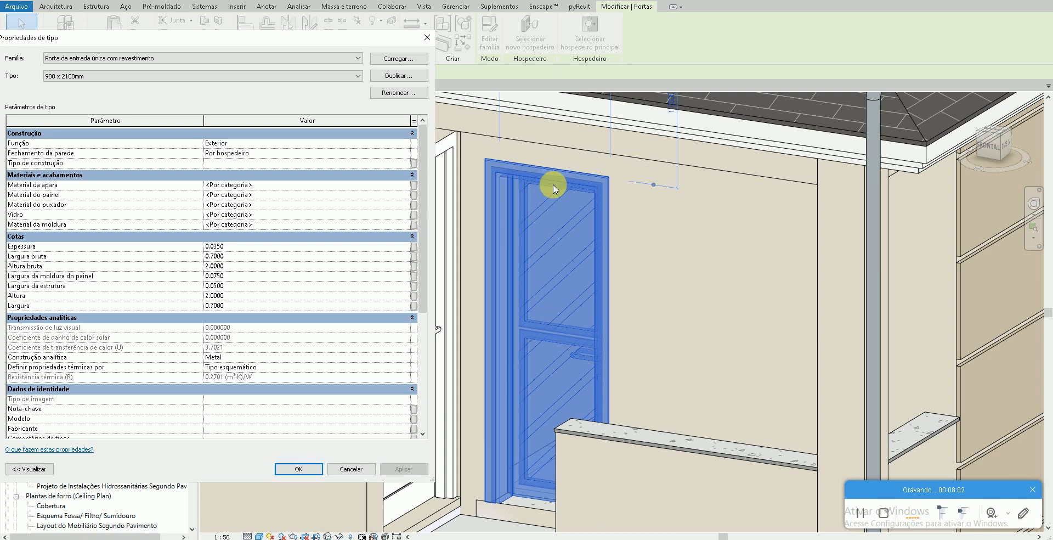
click(262, 266)
click(264, 295)
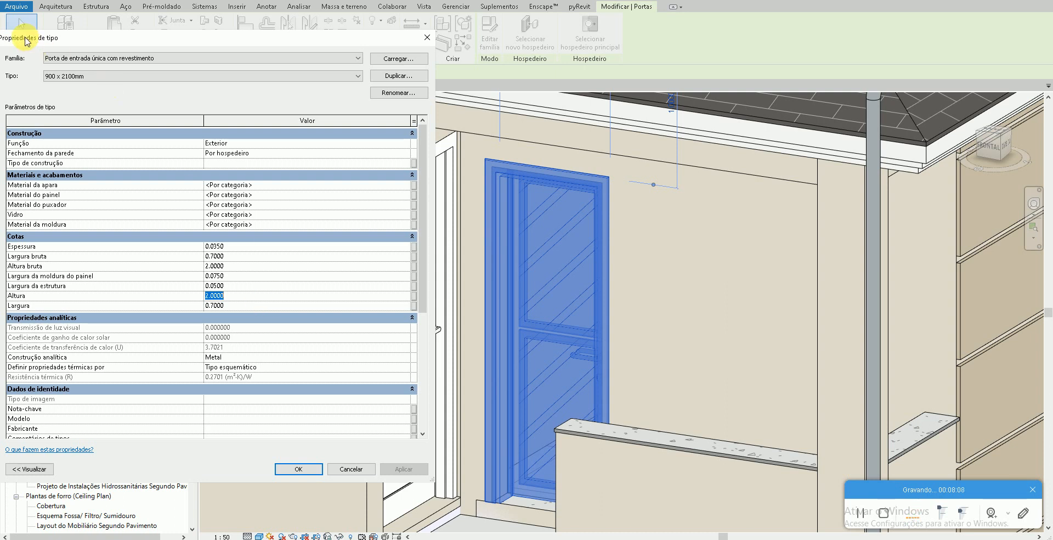
click(57, 76)
click(64, 79)
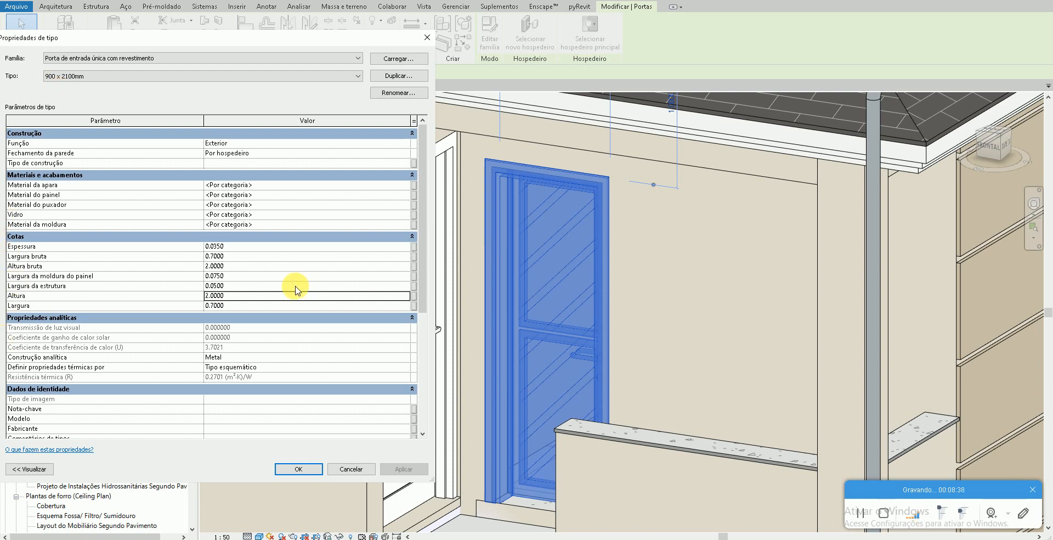
Set the door type's Altura to 2.1 m
click(278, 297)
text(2.1)
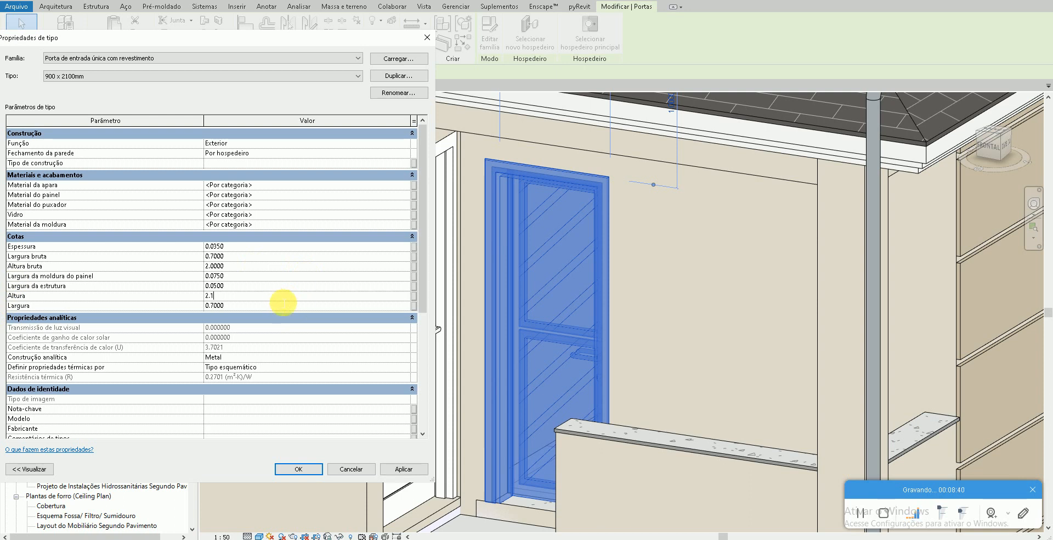
click(401, 468)
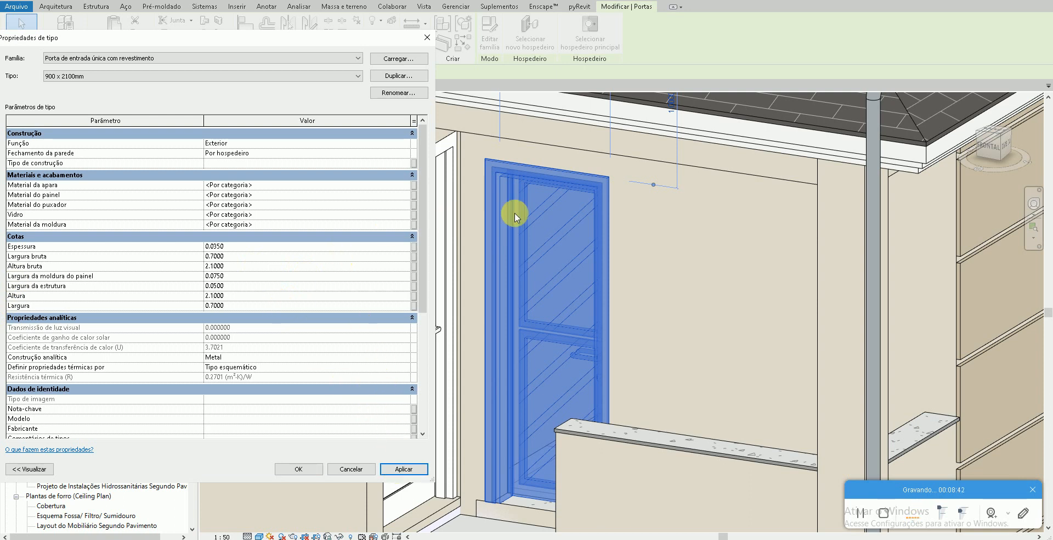
Review the door type's rough dimensions and set its Largura to 0.9 m
click(271, 256)
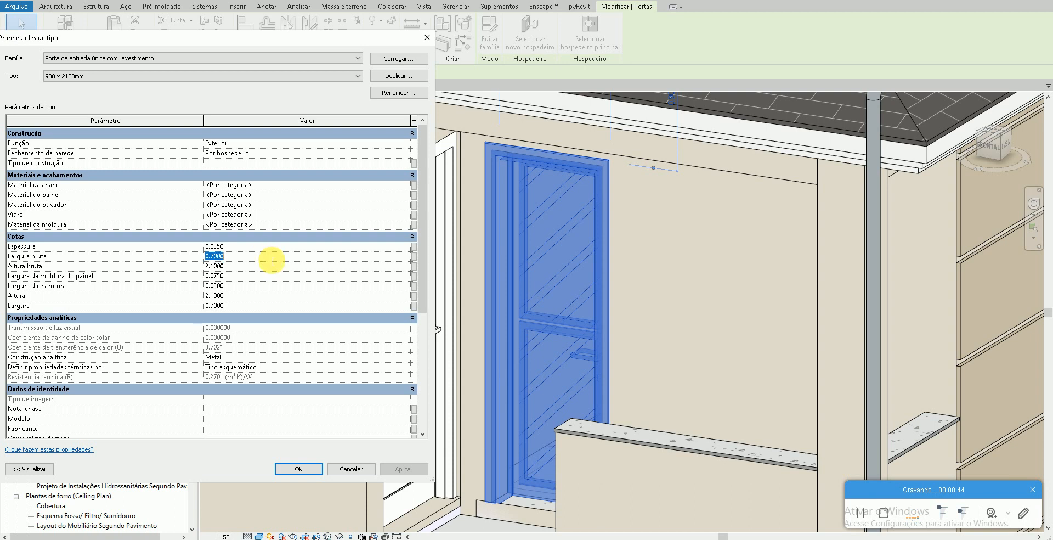
click(267, 267)
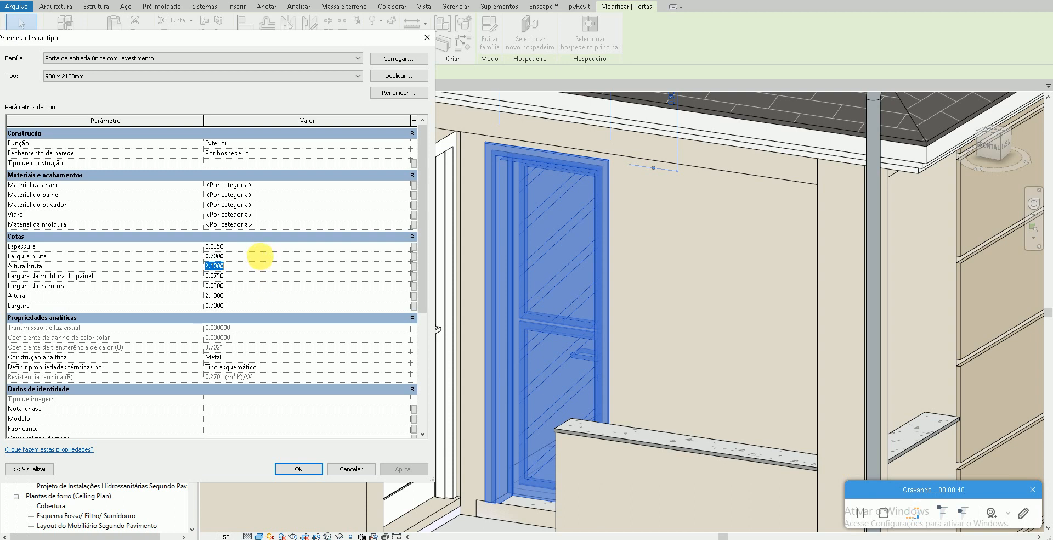
click(265, 258)
click(255, 305)
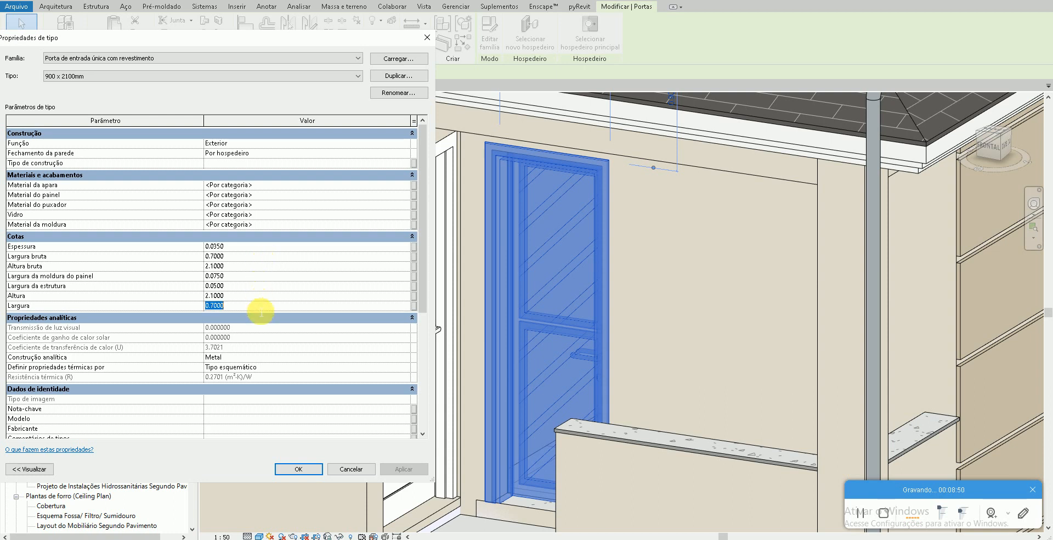
text(.9)
click(258, 296)
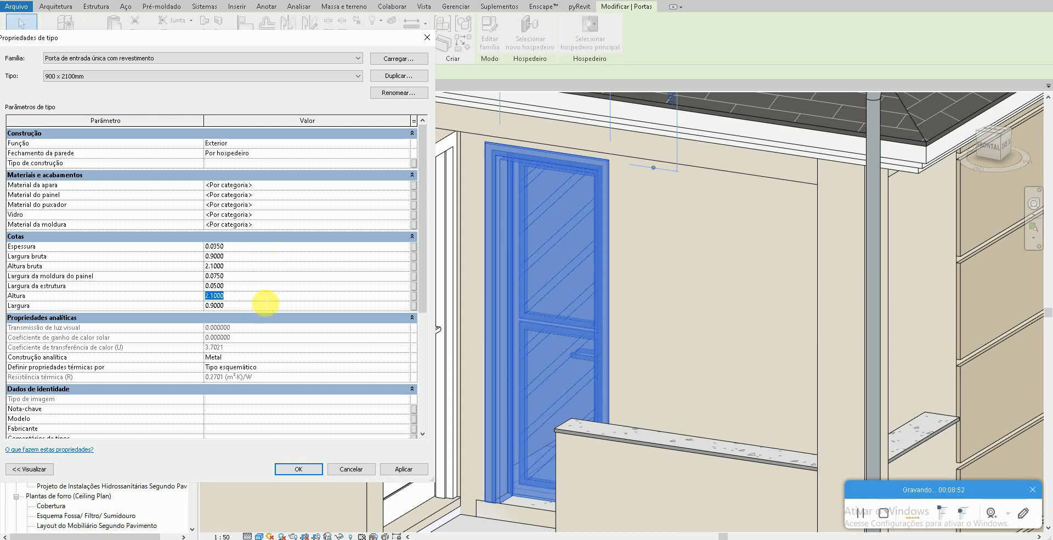
click(402, 469)
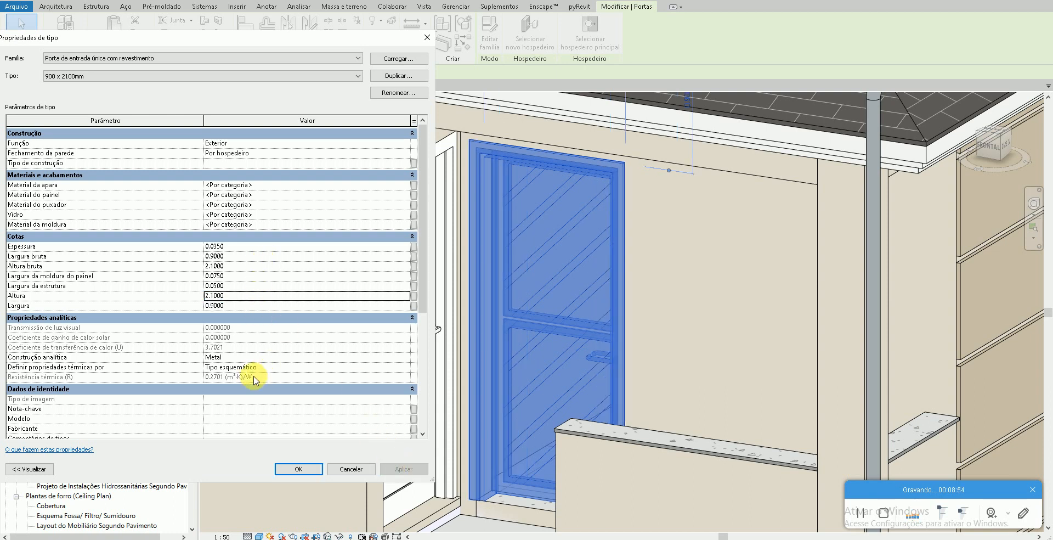
Open the door type's rename prompt, keep the name 900 x 2100mm, and accept the type properties
click(403, 93)
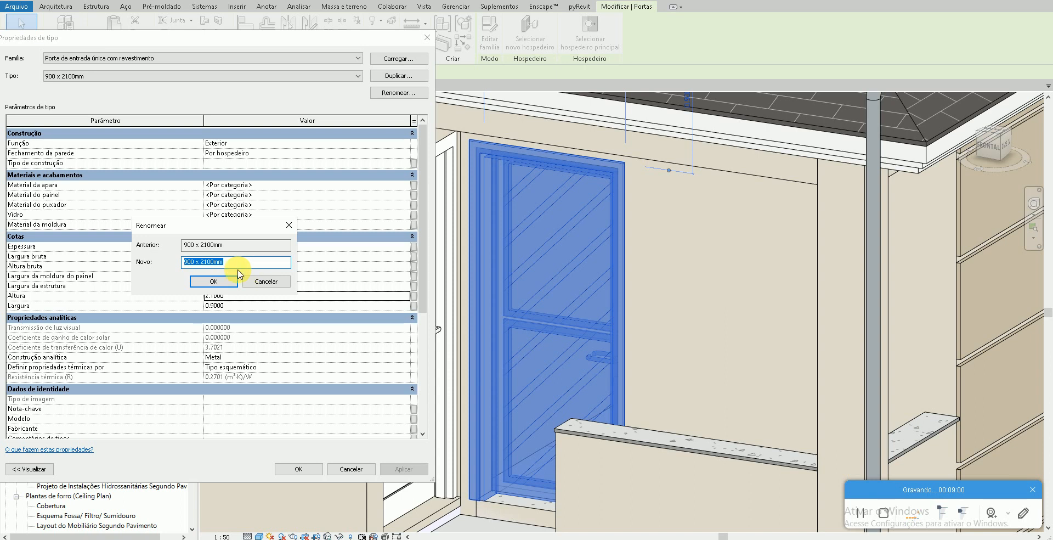
click(217, 281)
click(298, 469)
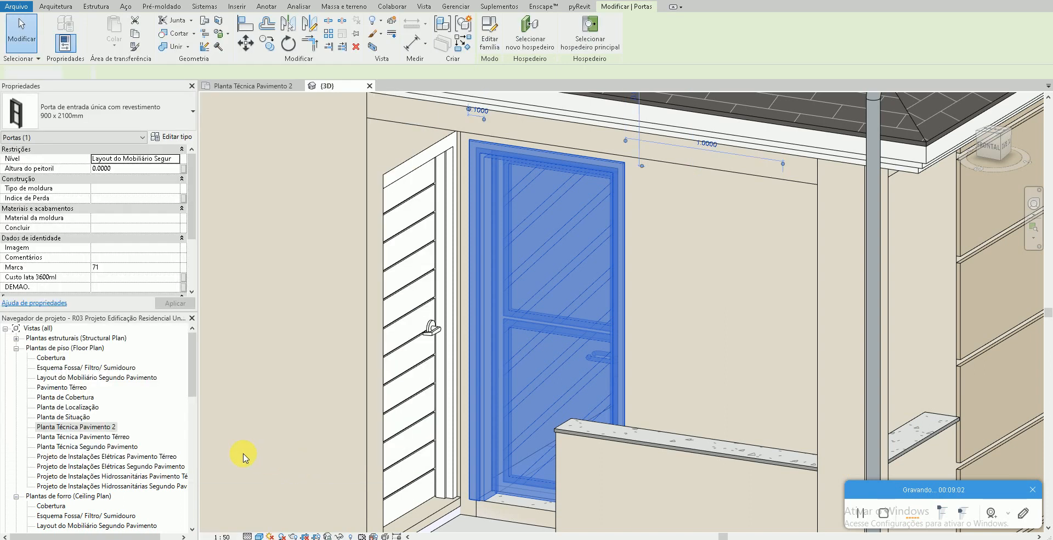
Check the Varanda door's tag in the Planta Técnica Pavimento 2 floor plan and select the door in the 3D view
key(Escape)
double_click(107, 427)
click(568, 233)
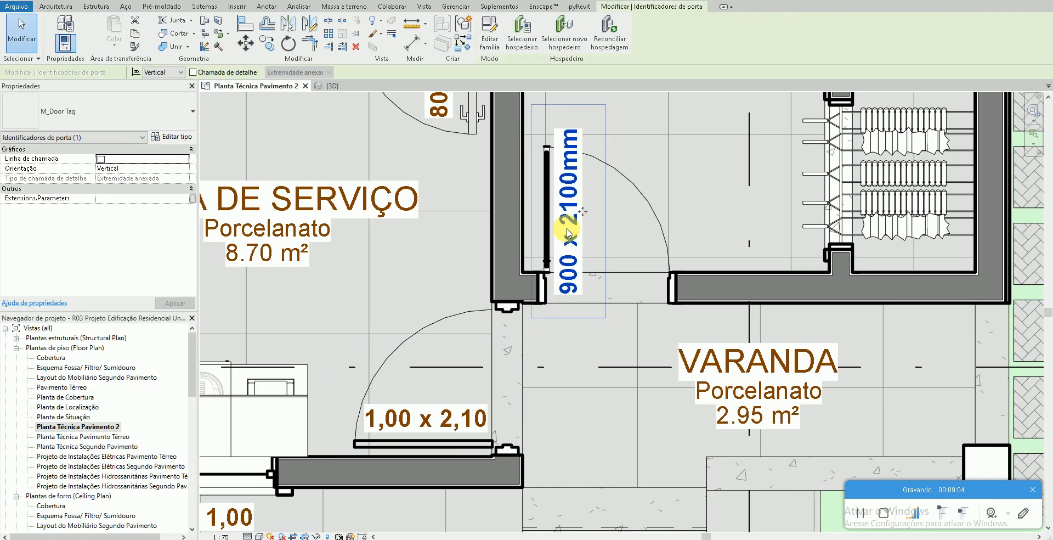
click(327, 86)
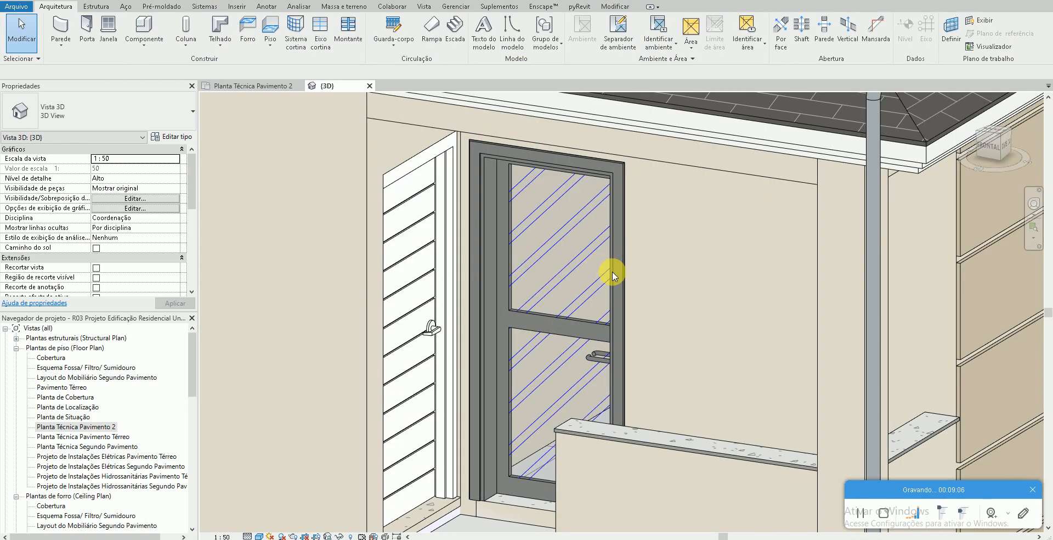
click(612, 272)
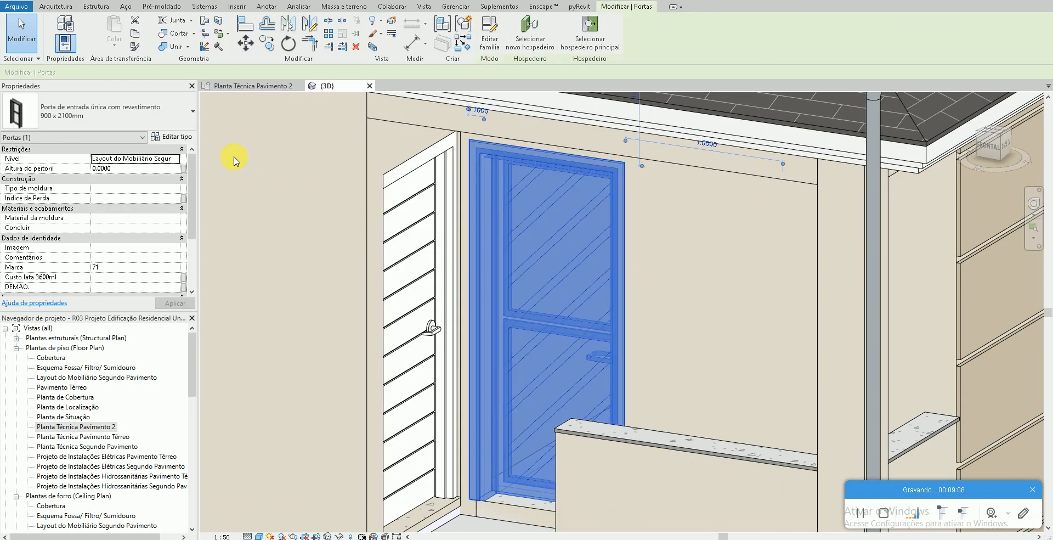
Rename the selected entrance door's type as 90 x 2,10 and accept the type properties
click(173, 137)
click(408, 92)
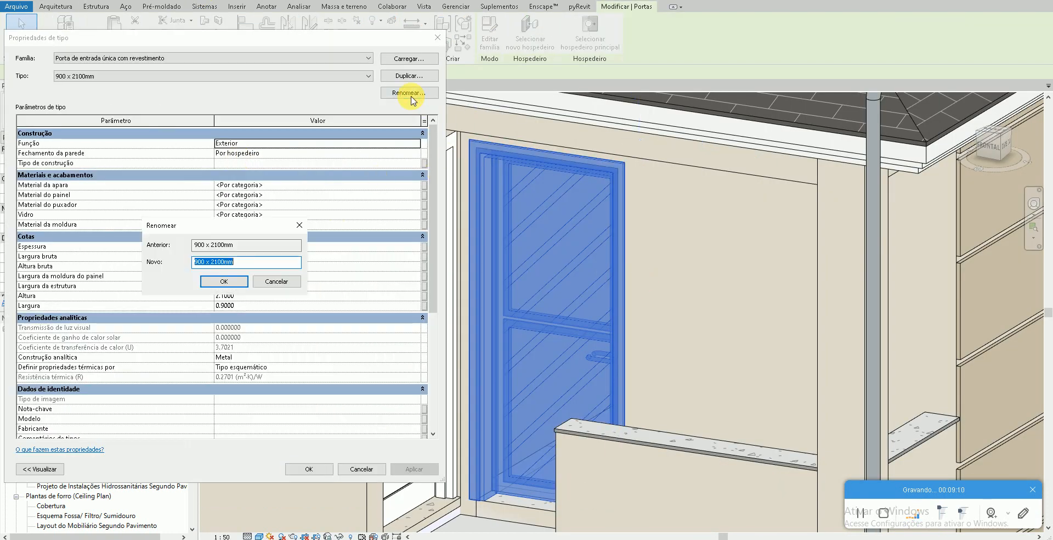
text(90 x 2)
click(224, 281)
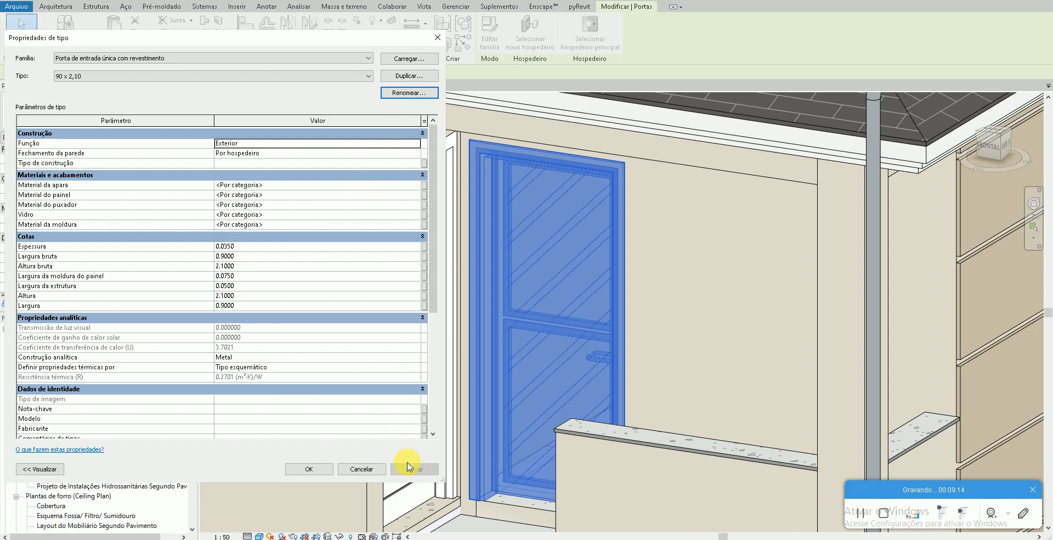
click(308, 469)
Open the Planta Técnica Pavimento 2 floor plan and check the tag of the Varanda's glazed door
double_click(109, 426)
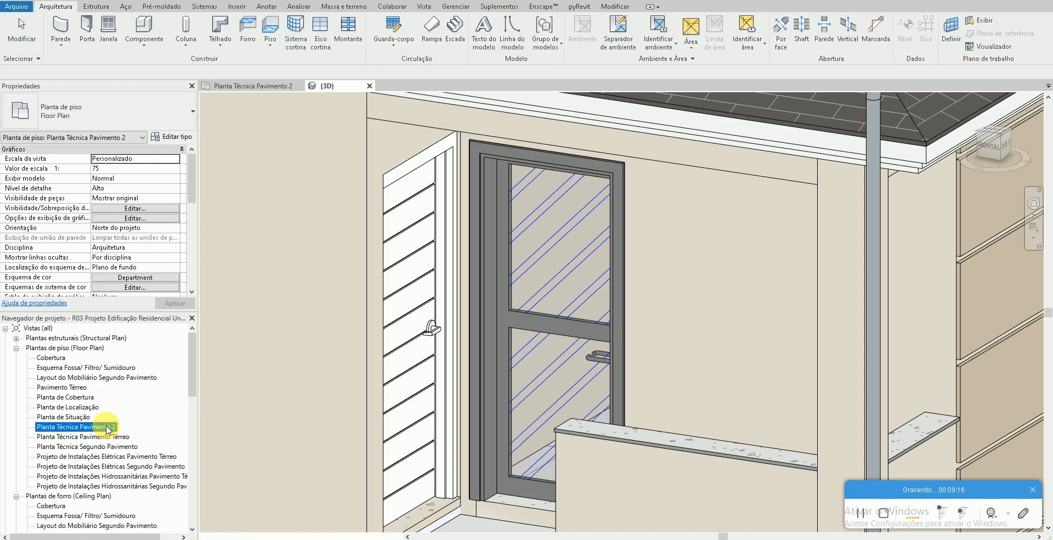
click(569, 174)
click(449, 230)
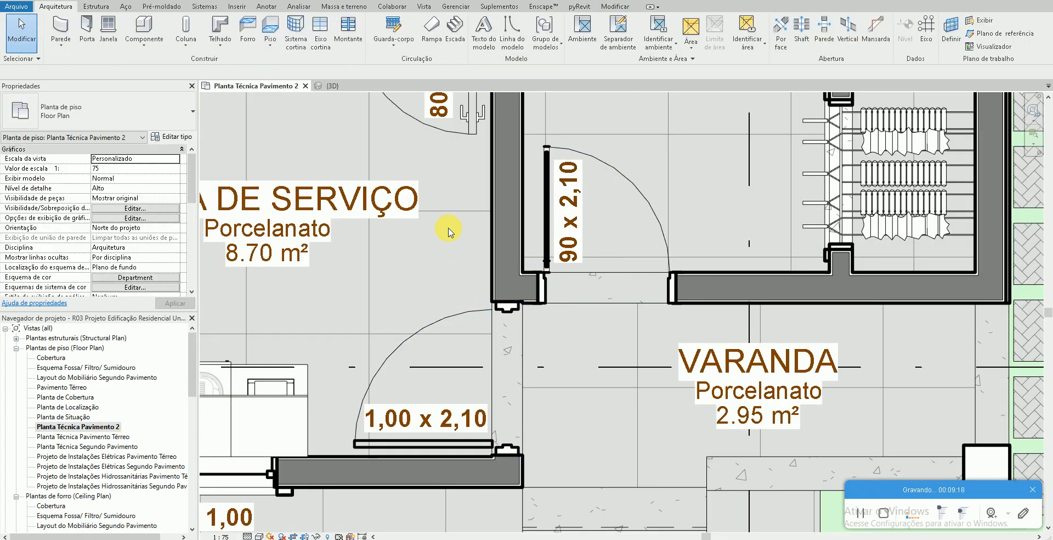
Return to the 3D view and examine the glazed door in its surroundings on the veranda façade
click(205, 1)
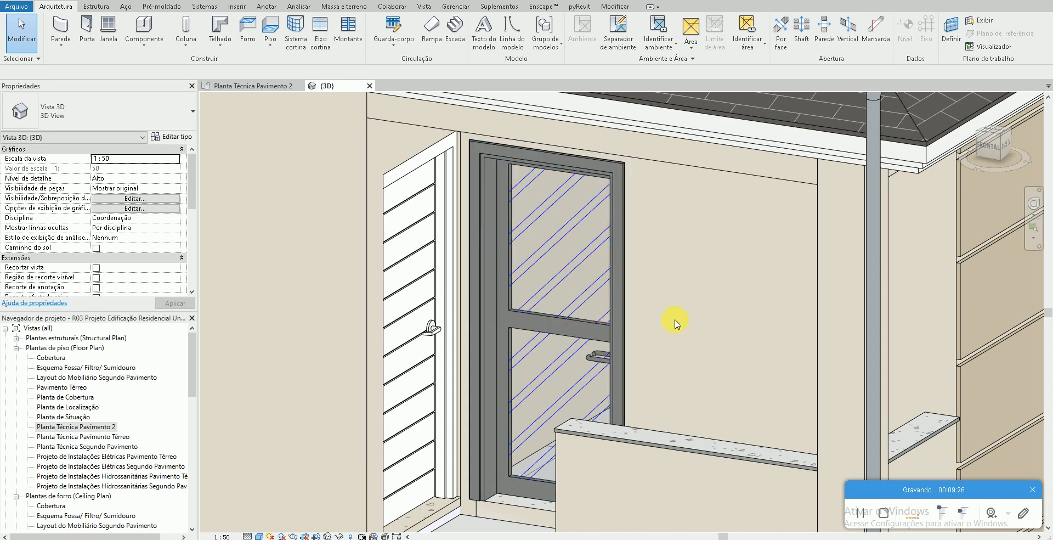
scroll(674, 320, down, 1)
middle_drag(640, 312, 551, 303)
scroll(556, 310, down, 1)
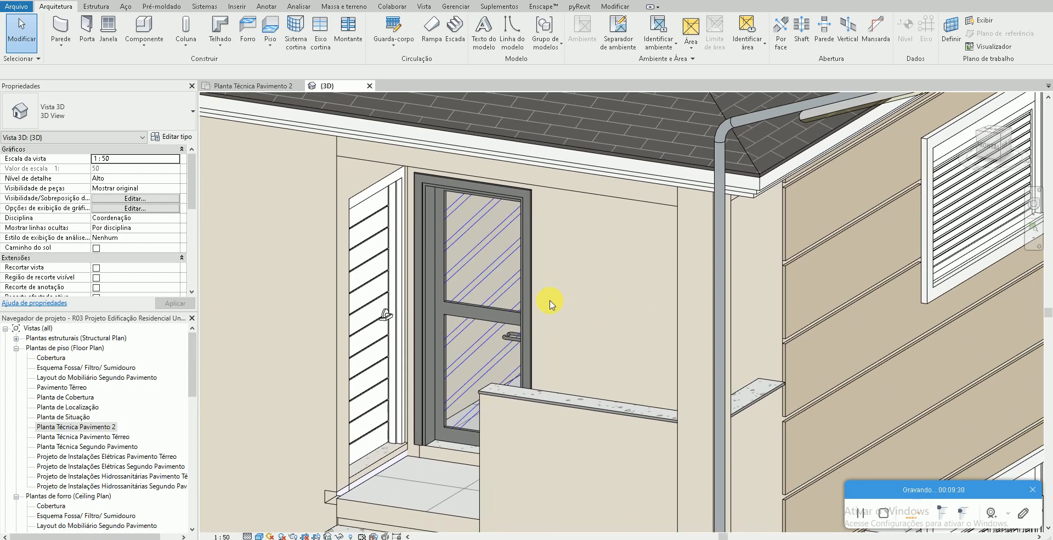
scroll(550, 301, down, 1)
middle_drag(550, 300, 532, 373)
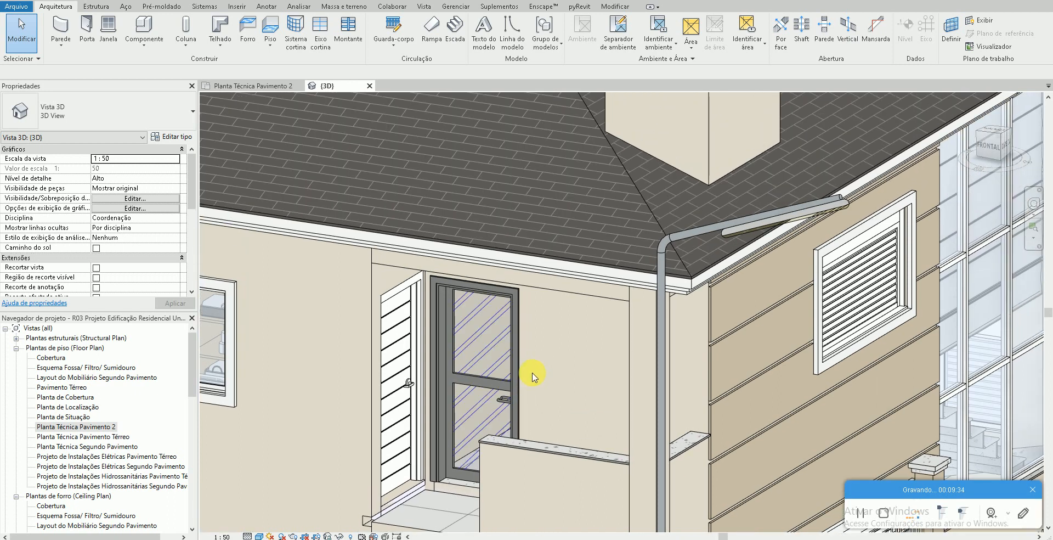
scroll(531, 376, down, 2)
scroll(531, 376, up, 3)
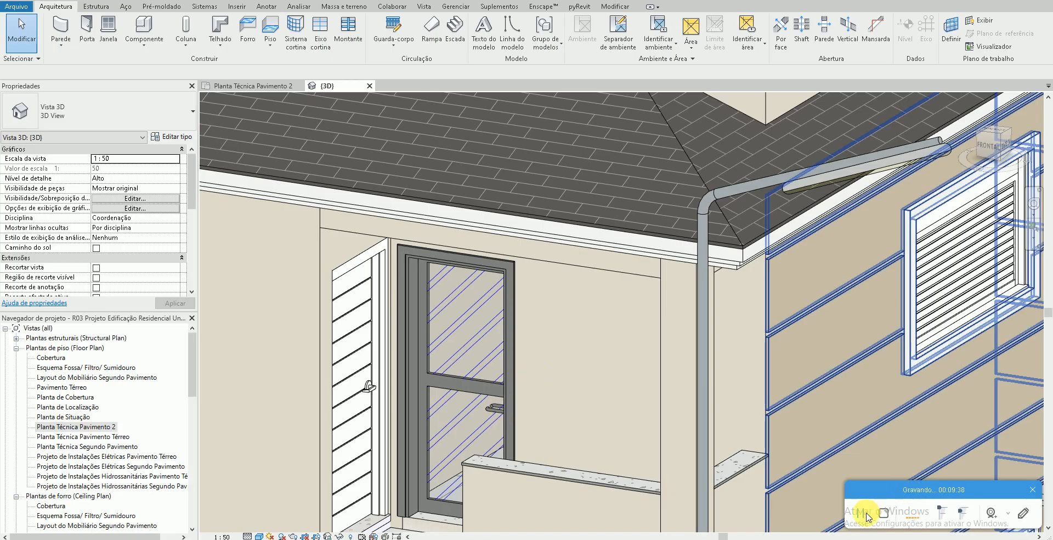
Switch to the browser's YouTube channel page and view the Hotmart offer for Pacote 5 through its description and banner links
click(865, 537)
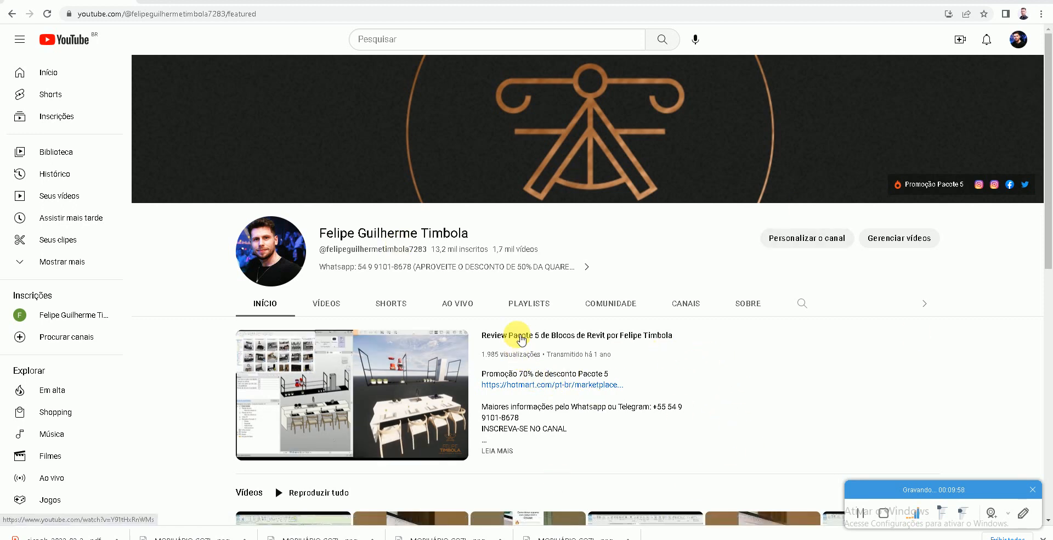
click(545, 386)
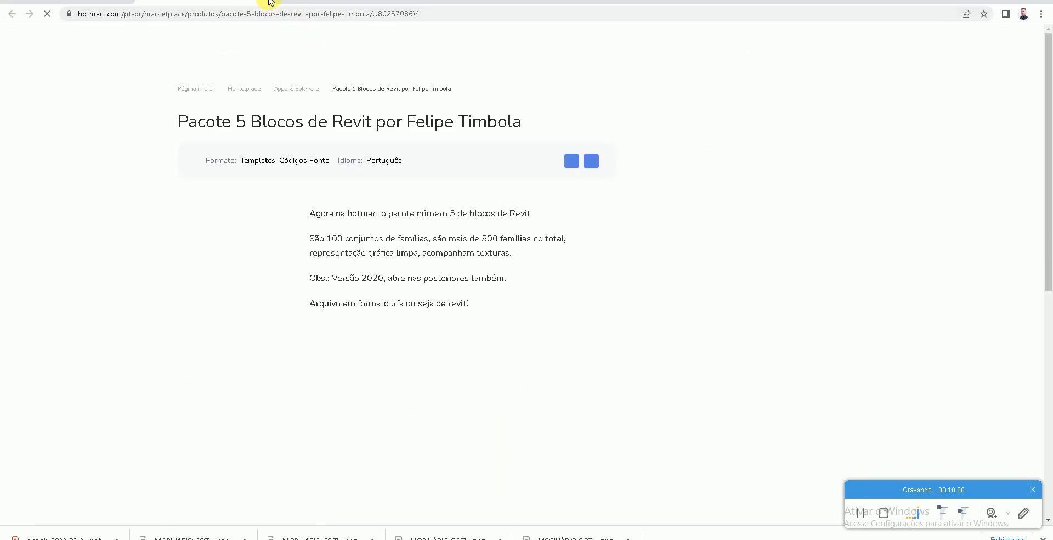
click(263, 2)
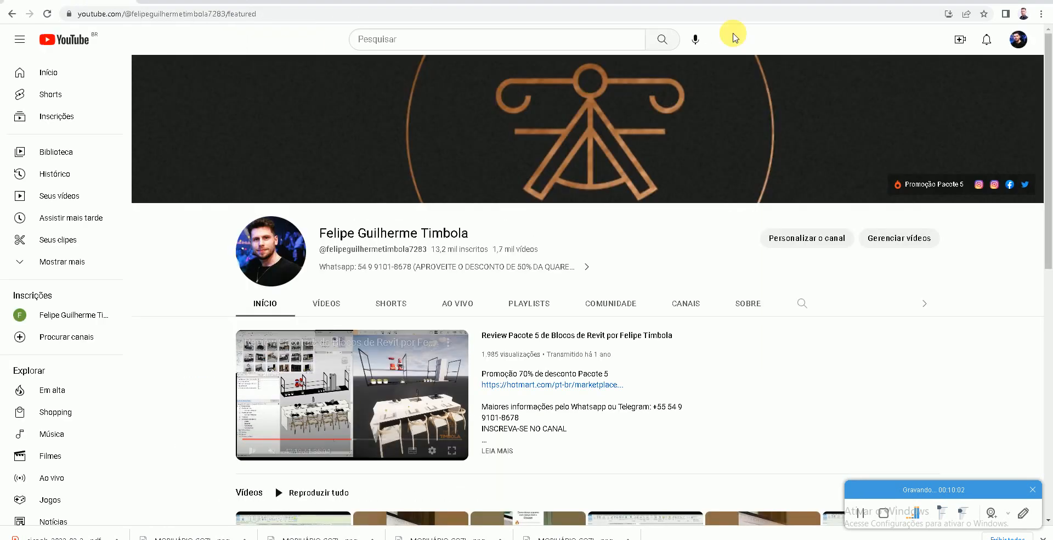
click(928, 181)
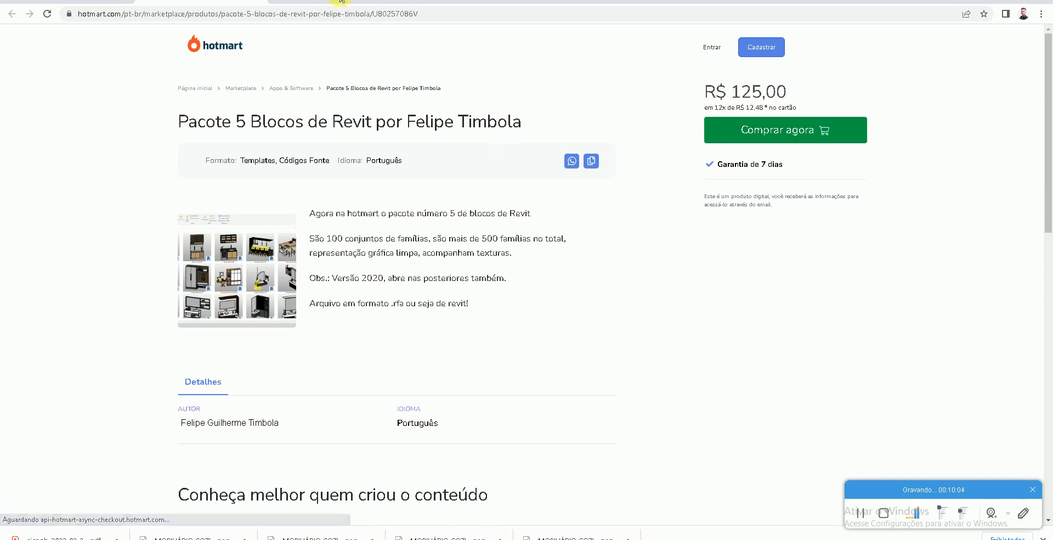
click(263, 1)
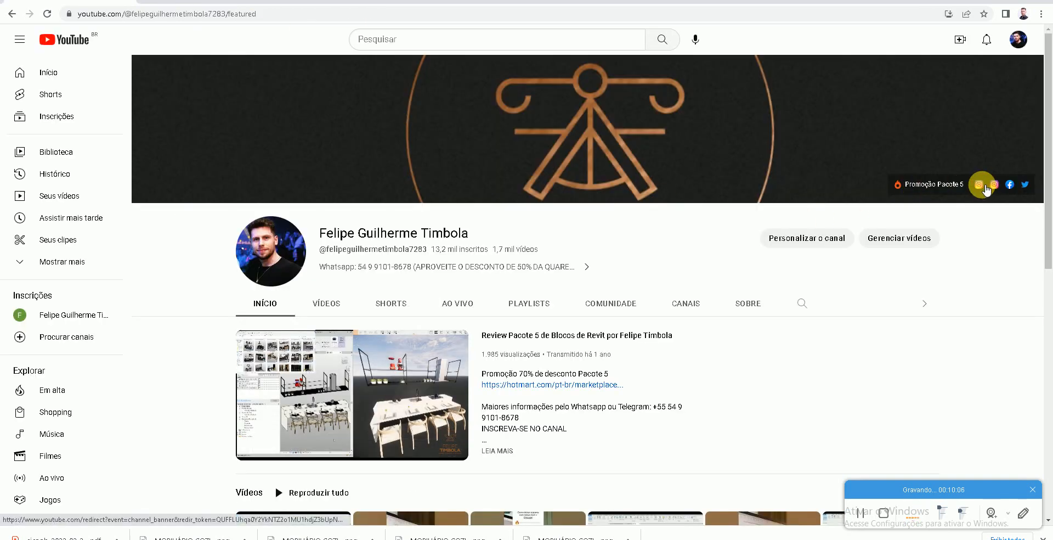
View the blocosderevit Instagram profile and the architect's own Instagram profile from the channel banner, returning to the channel page
click(978, 184)
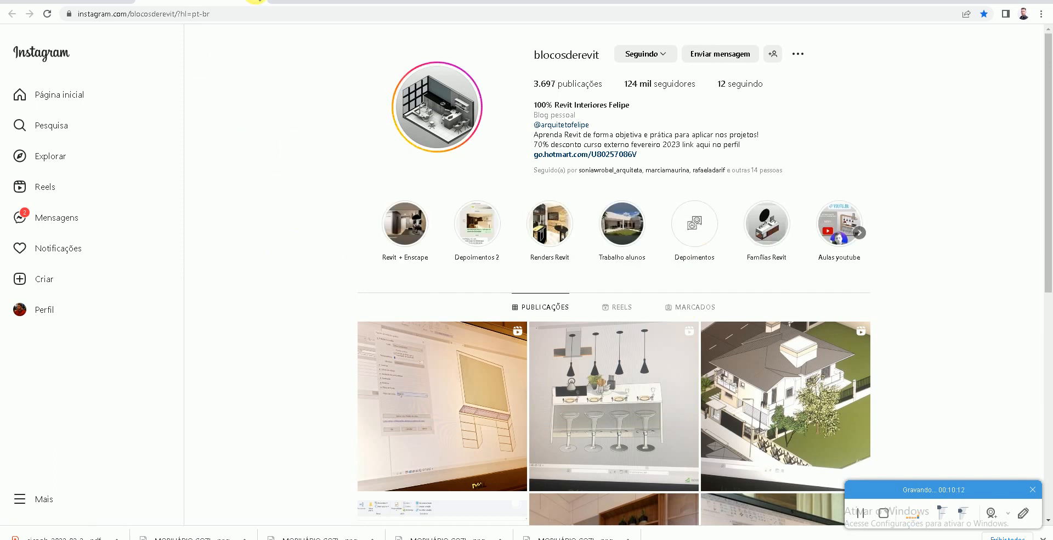
click(255, 2)
click(996, 181)
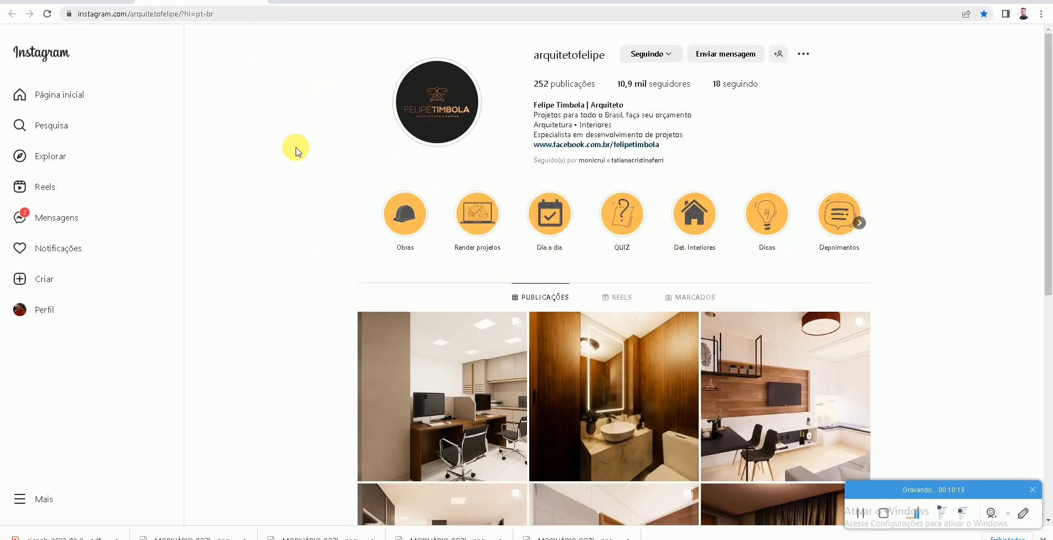
scroll(299, 164, down, 5)
click(255, 2)
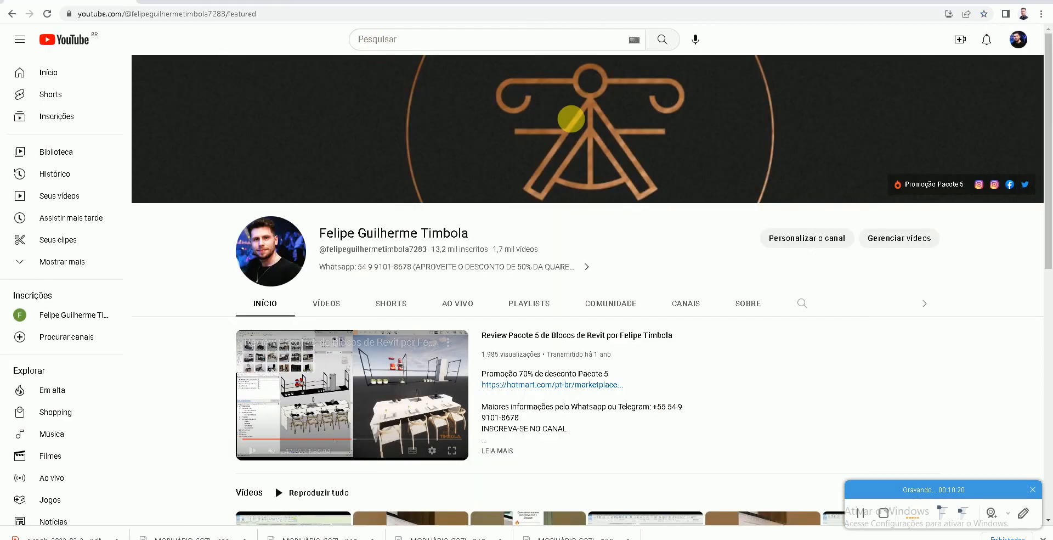
View the architecture office's Facebook page and the channel owner's Twitter profile from the banner, returning to the channel page
click(1005, 185)
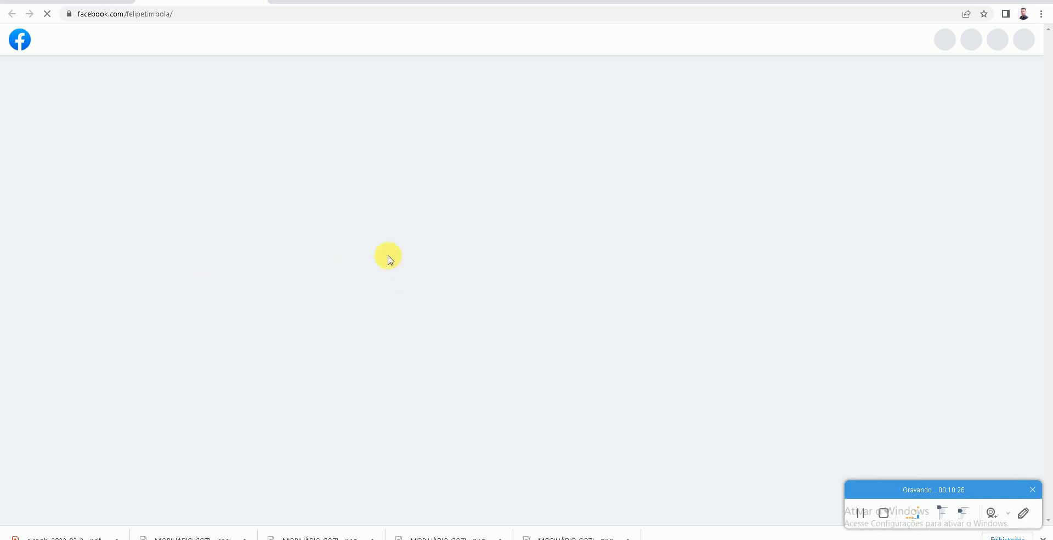
scroll(554, 329, down, 10)
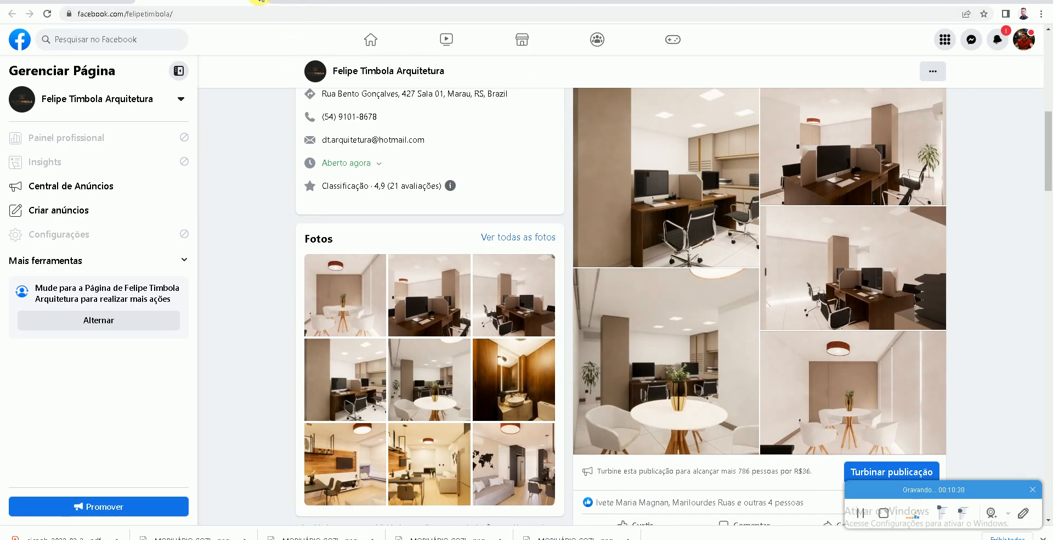
click(260, 1)
click(1017, 184)
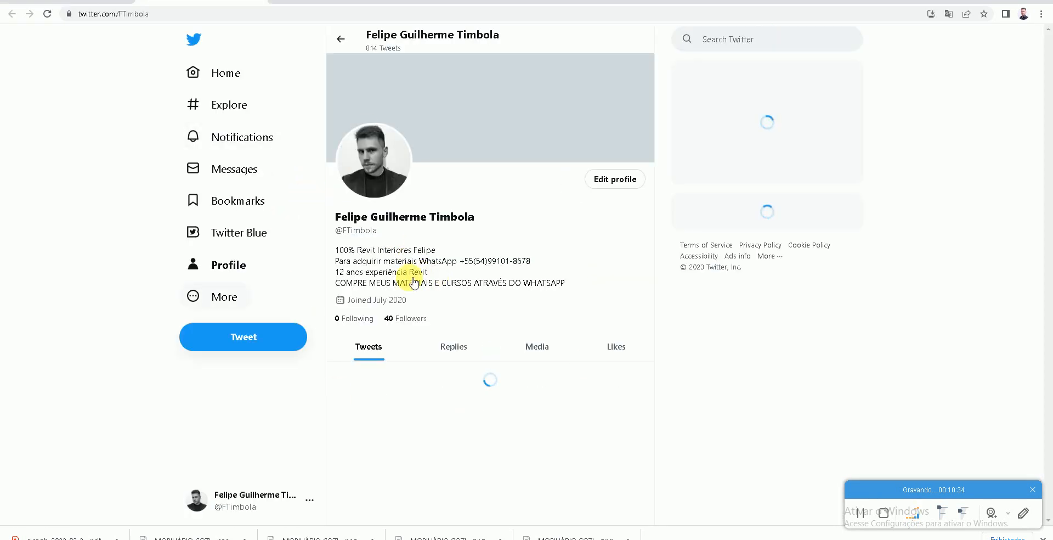
click(260, 2)
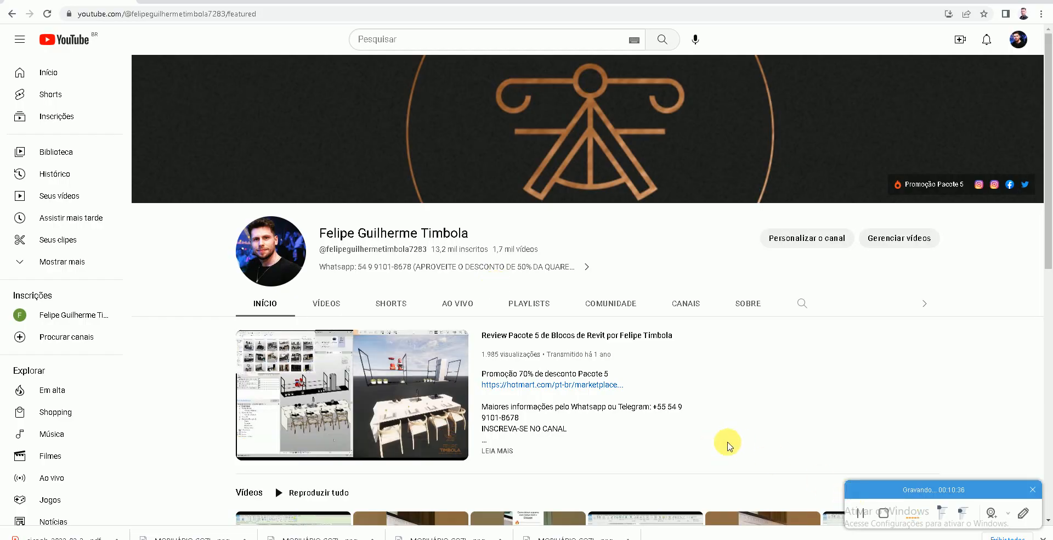
Switch to File Explorer and view the Revit interiors course lessons in the bkp folder of drive D
click(1051, 537)
double_click(24, 97)
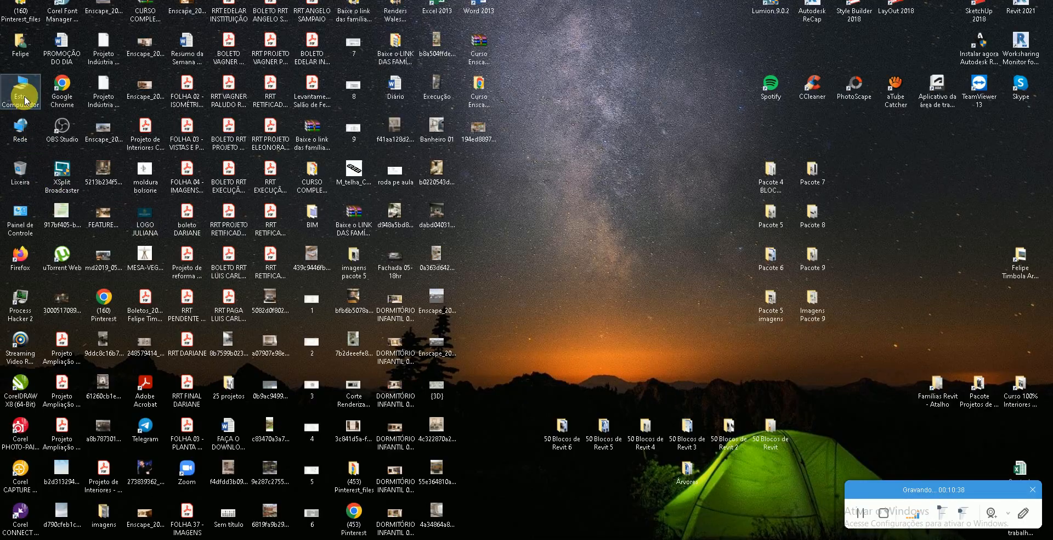
double_click(423, 222)
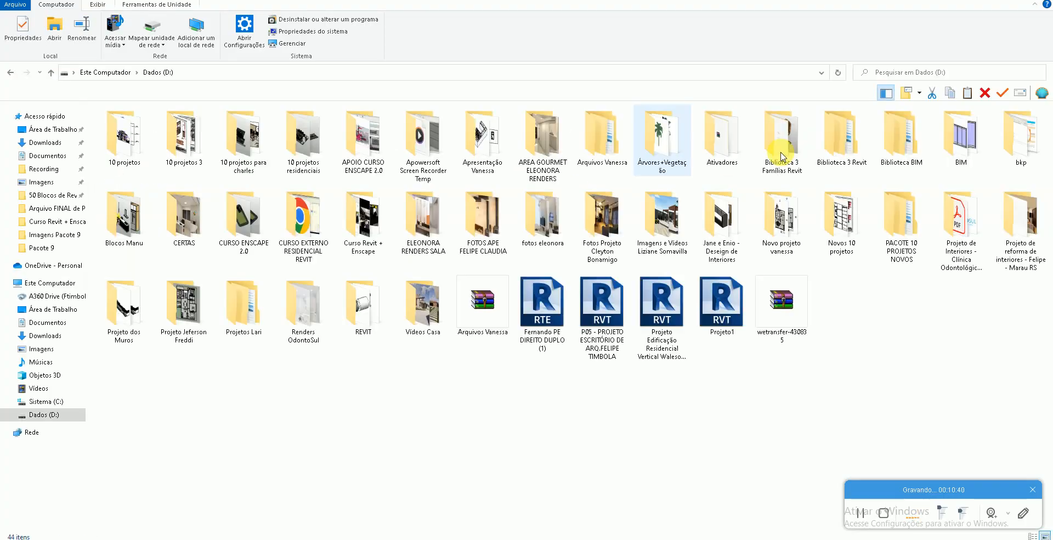
double_click(1012, 143)
double_click(412, 143)
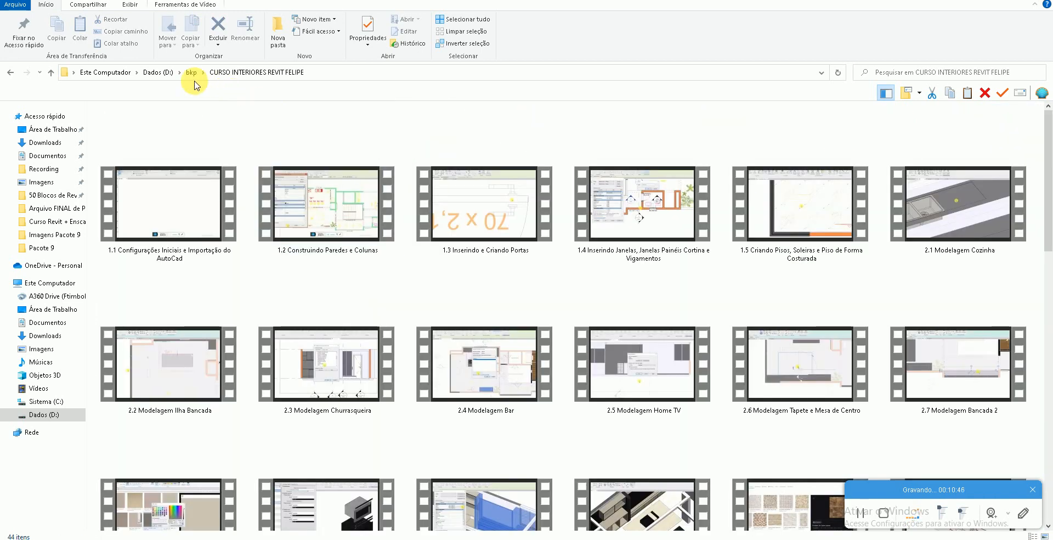
View the lessons in CURSO EXTERNO RESIDENCIAL REVIT and in the AULAS folder of CURSO ENSCAPE 2.0 on drive D
click(168, 73)
double_click(297, 236)
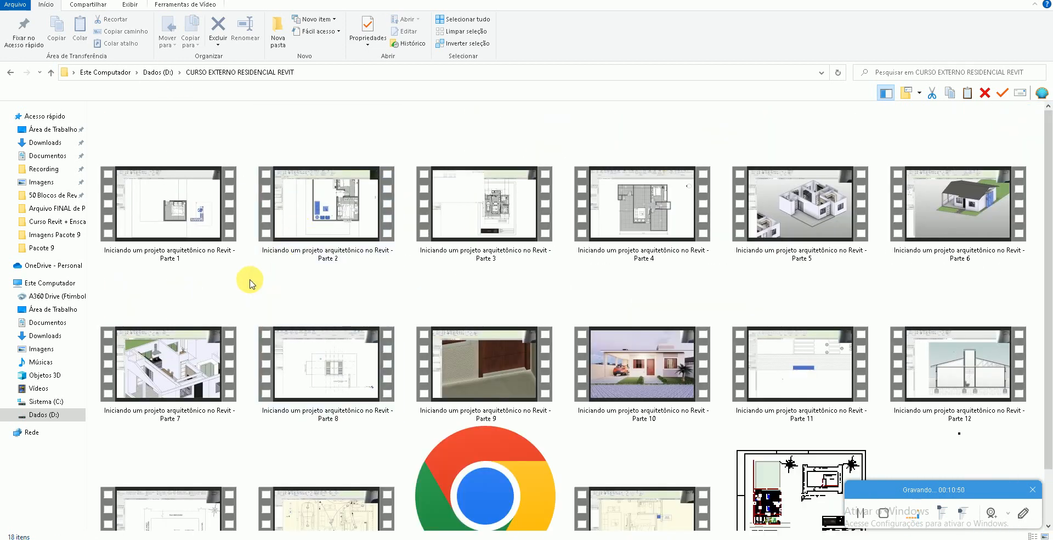
click(158, 72)
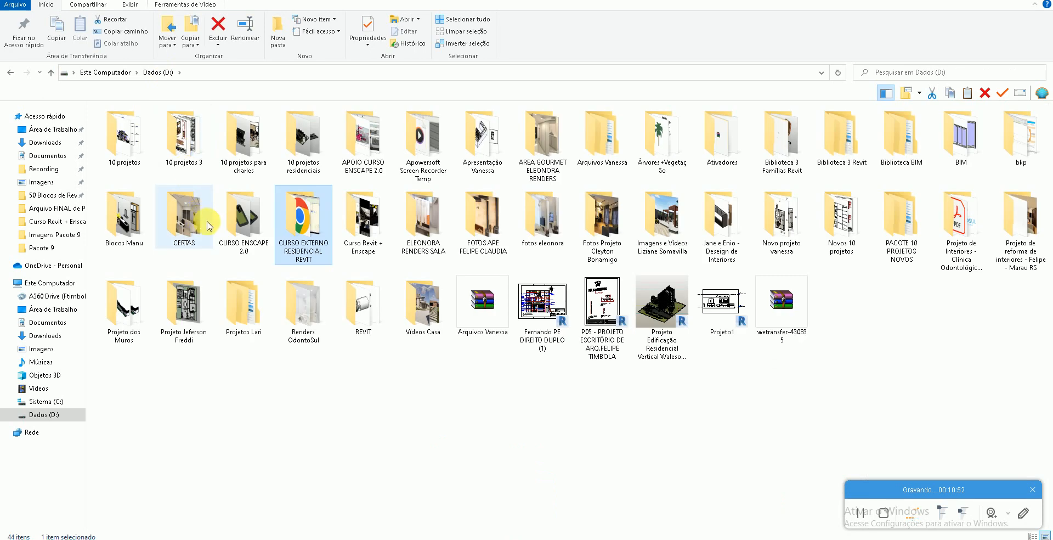
double_click(220, 217)
double_click(132, 124)
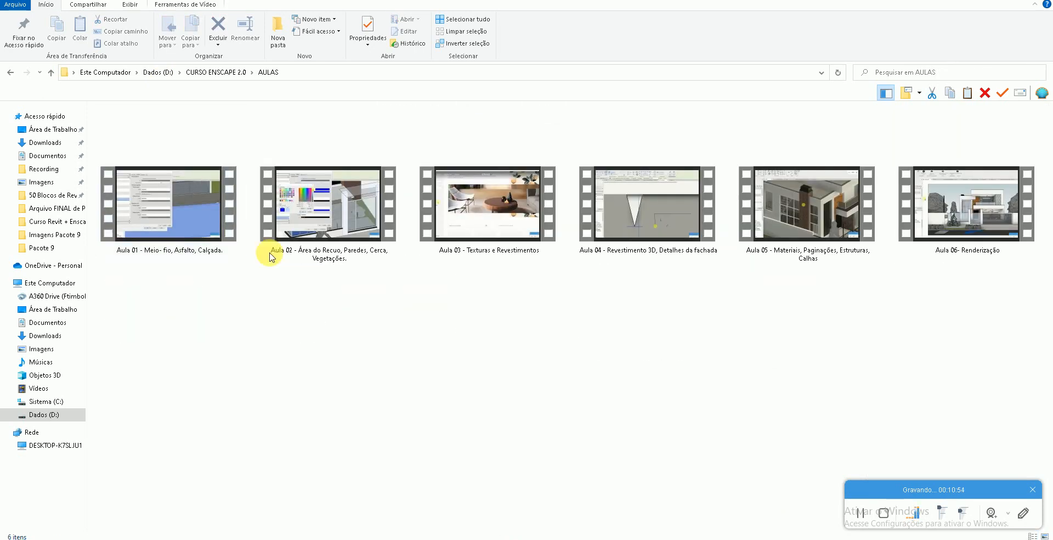
View the lessons and base files in the Curso Revit + Enscape folder on drive D, and close the window
click(156, 71)
double_click(351, 225)
scroll(457, 307, down, 1)
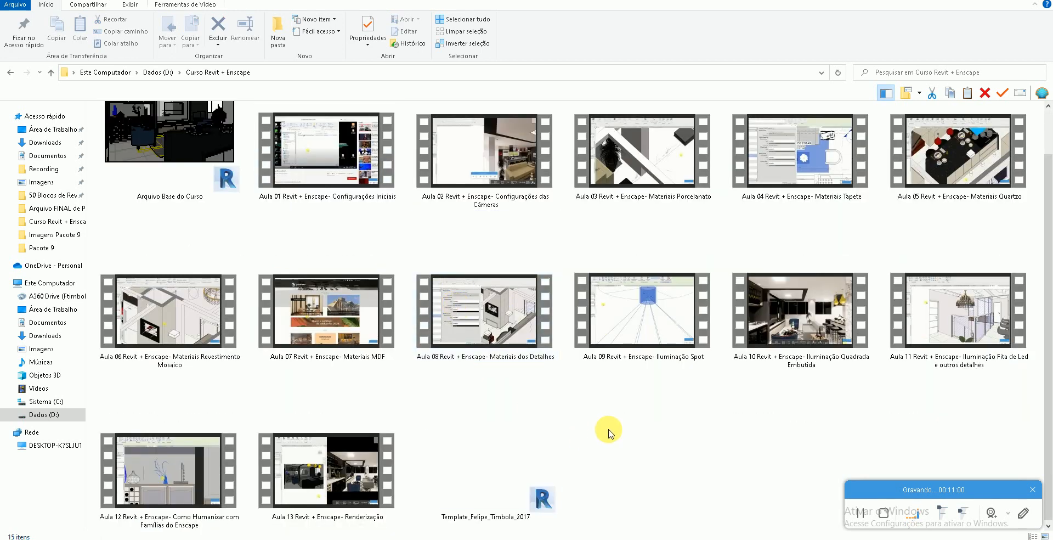
click(988, 0)
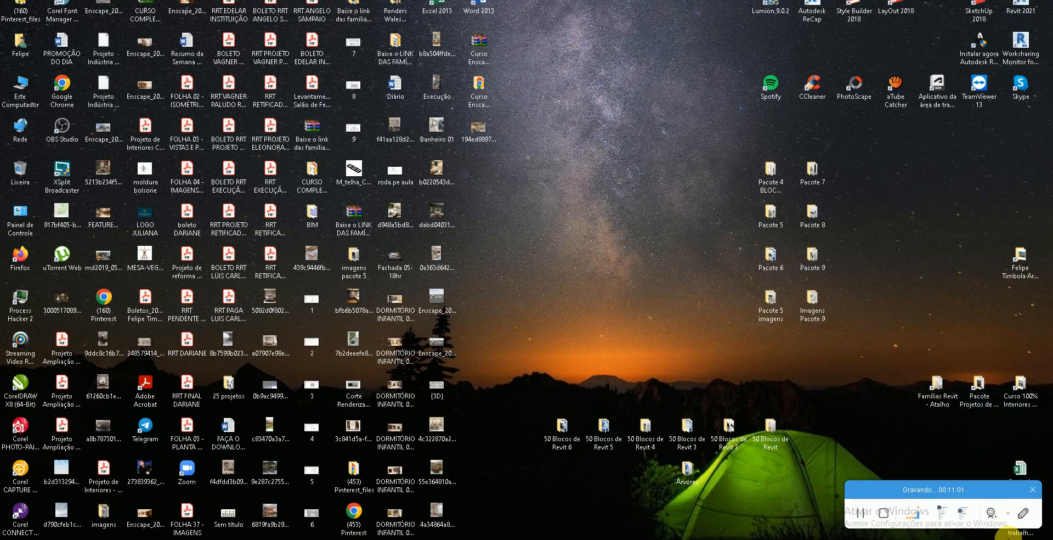
Browse the Blocos de Revit library in Apoio de trabalho and the Famílias Revit folder, closing each one
click(1016, 535)
double_click(223, 181)
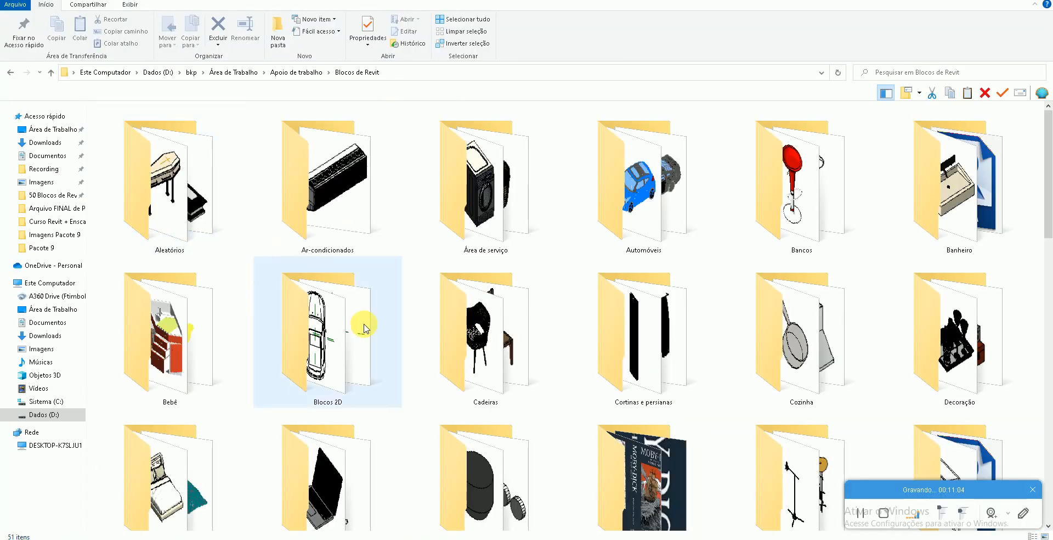
scroll(365, 328, down, 3)
click(988, 0)
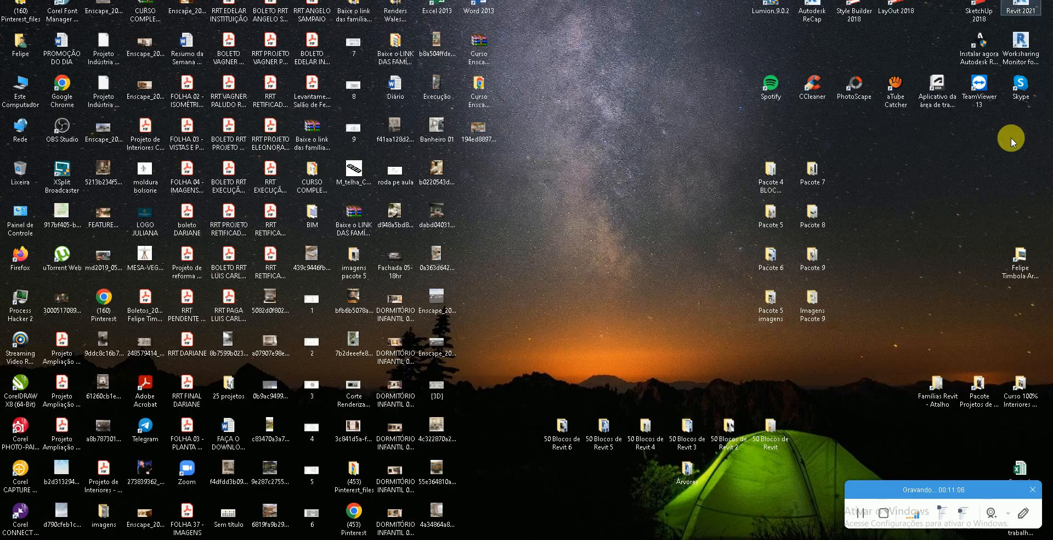
double_click(950, 400)
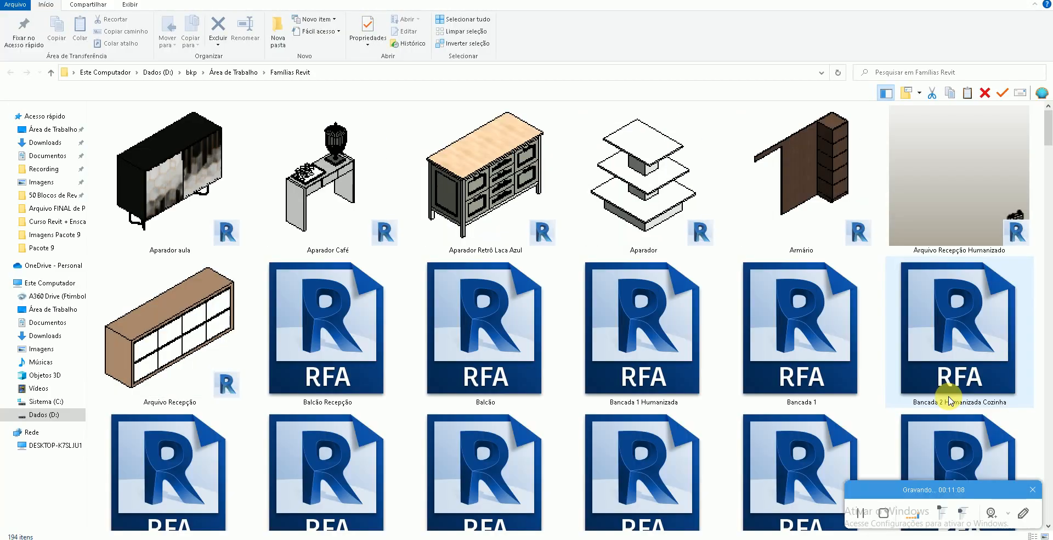
click(1045, 0)
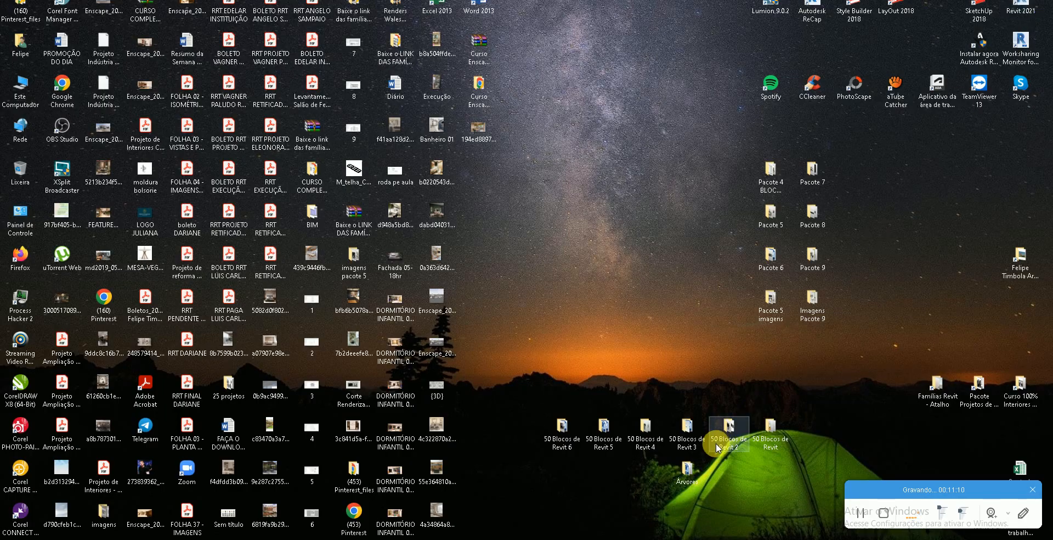
View the contents of the 50 Blocos de Revit folder and browse the families in Pacote 4 BLOCOS REVIT
double_click(760, 439)
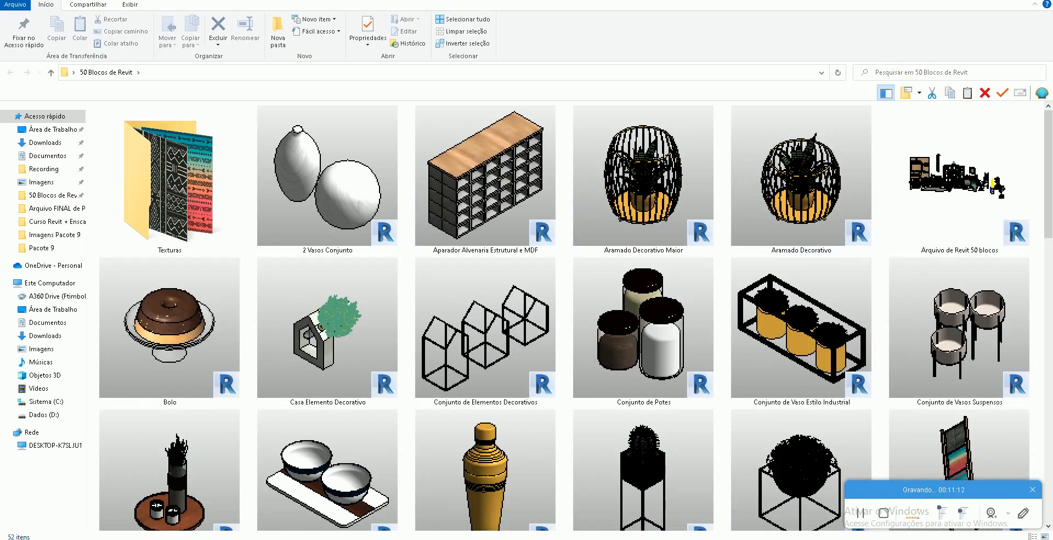
click(1045, 1)
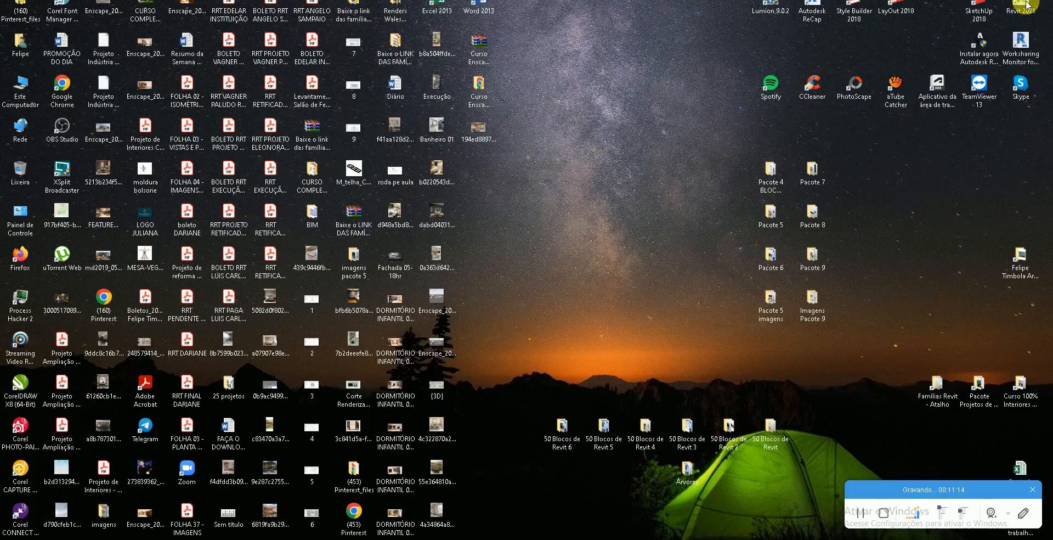
double_click(760, 184)
scroll(676, 302, down, 15)
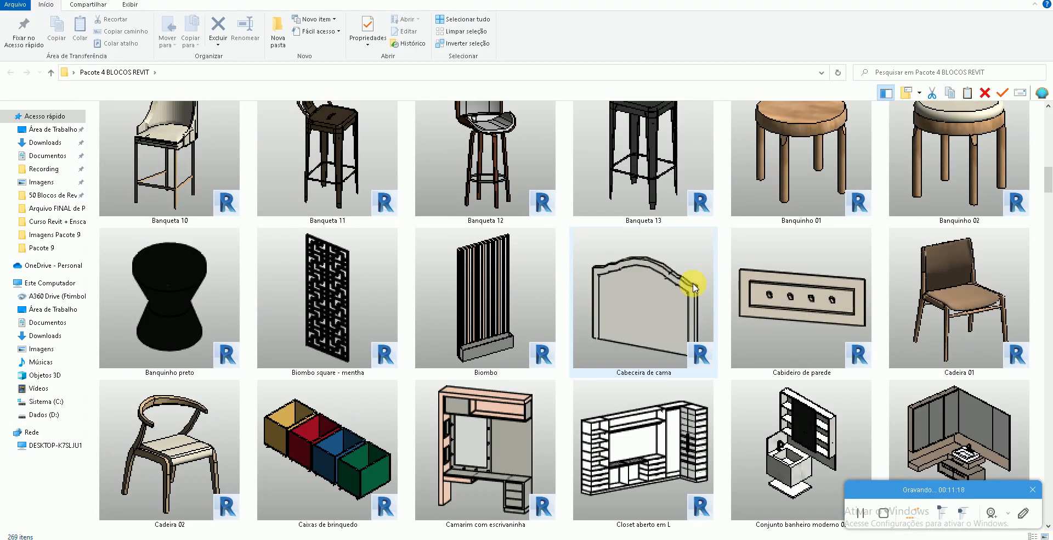
Close the Pacote 4 BLOCOS REVIT folder, browse the furniture families in the Pacote 5 folder, and close it
click(1043, 1)
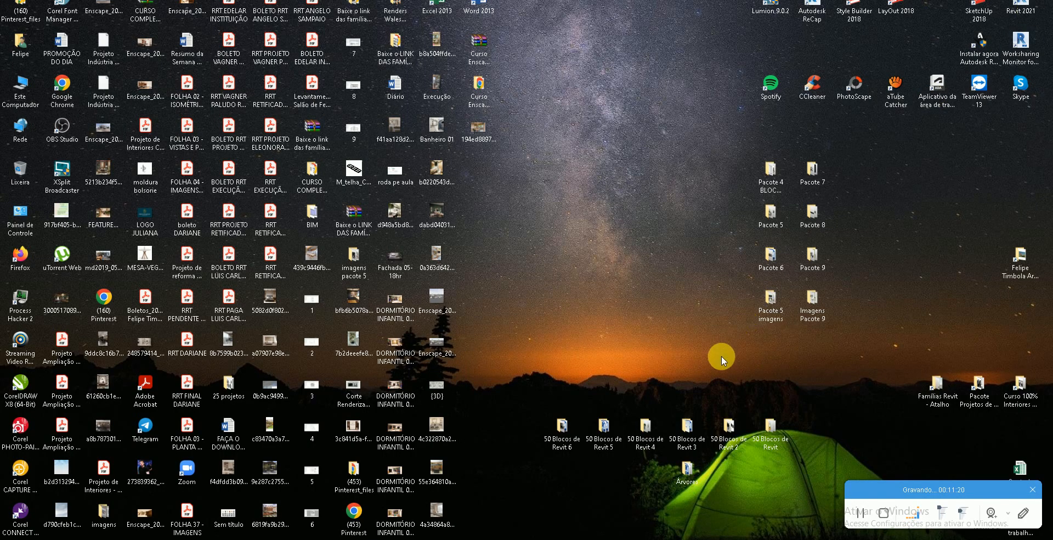
double_click(776, 207)
click(1043, 1)
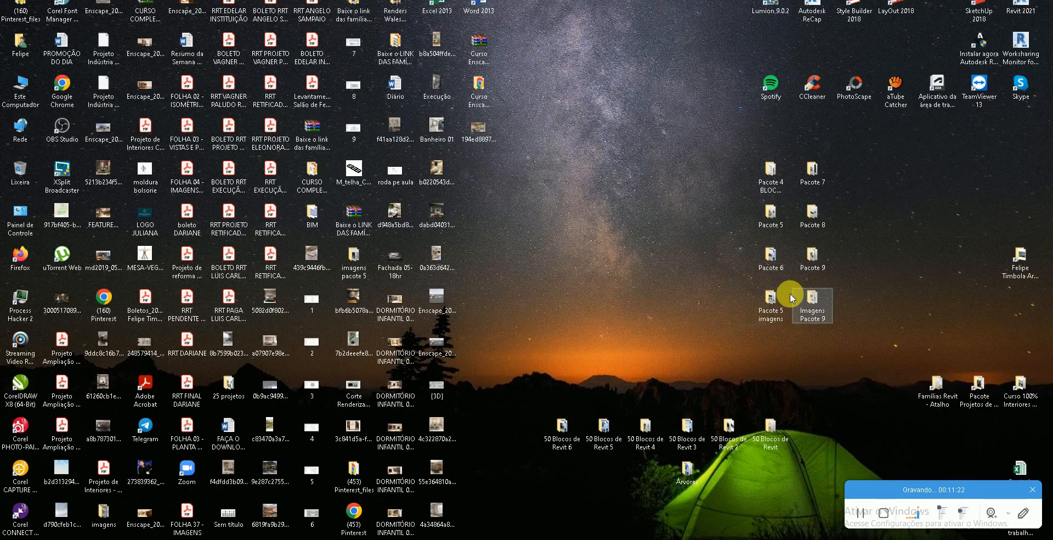
double_click(774, 292)
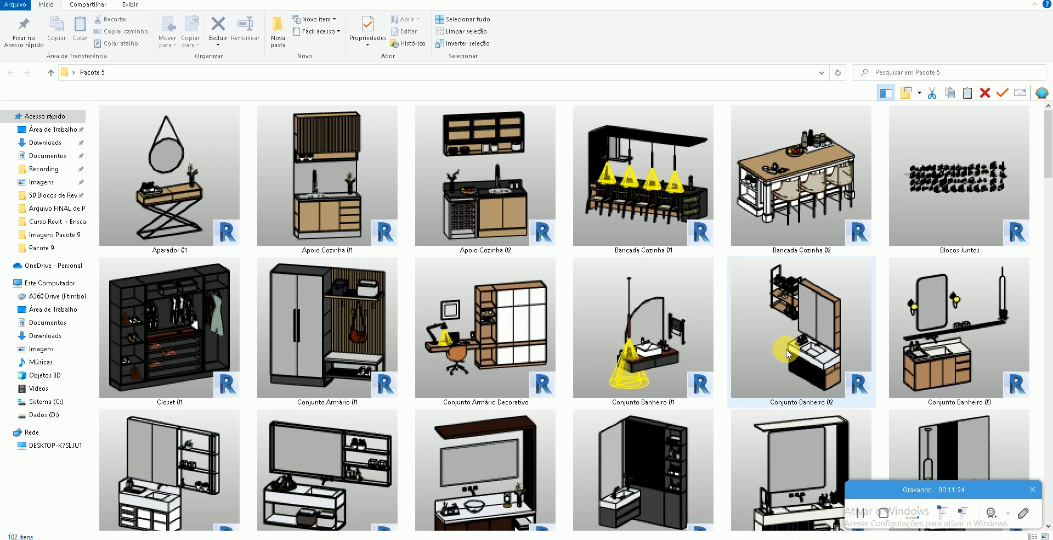
scroll(785, 347, down, 15)
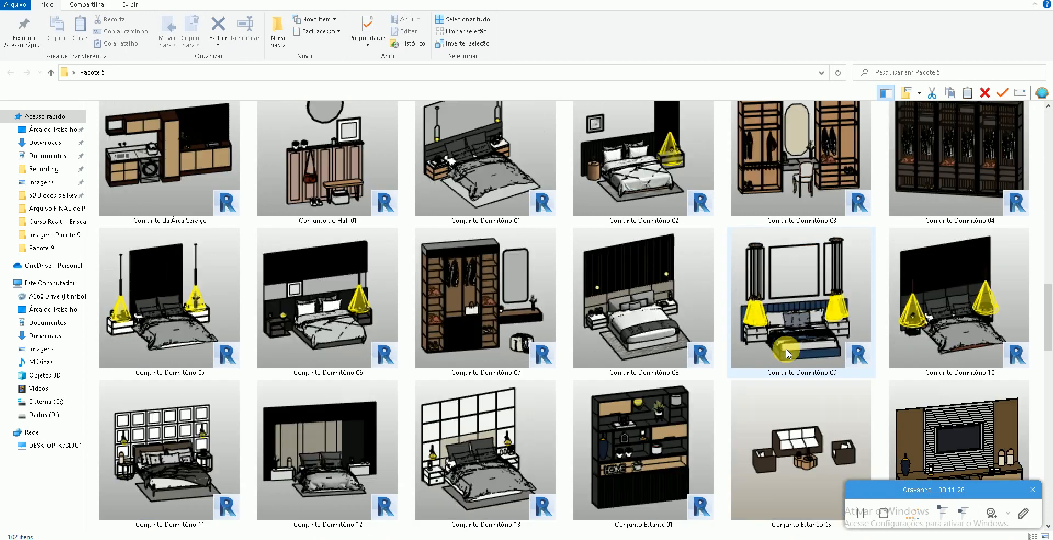
scroll(785, 347, down, 10)
click(1043, 1)
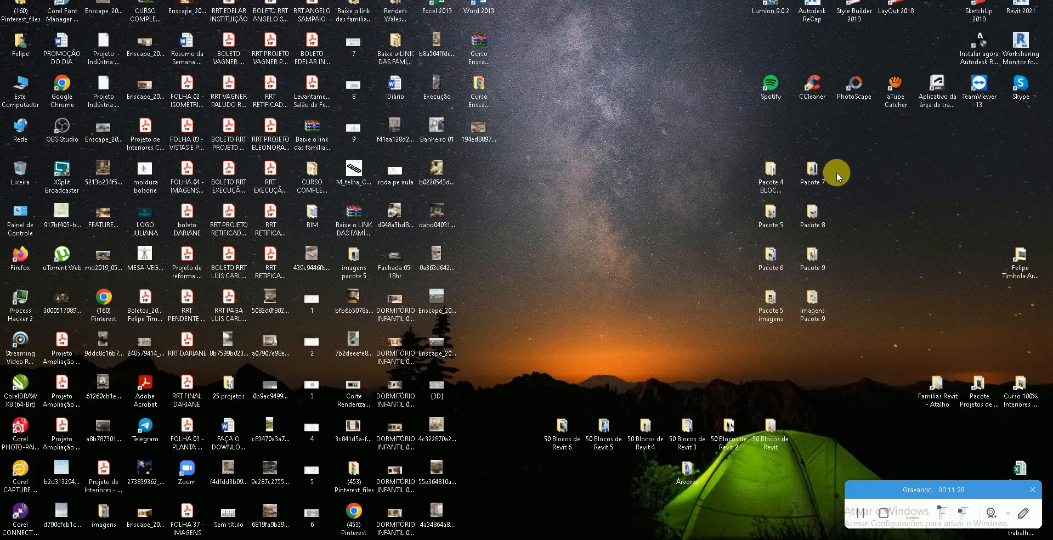
Browse the texture folders and furniture families in the Pacote 6 folder, and close it
double_click(774, 258)
scroll(773, 264, down, 10)
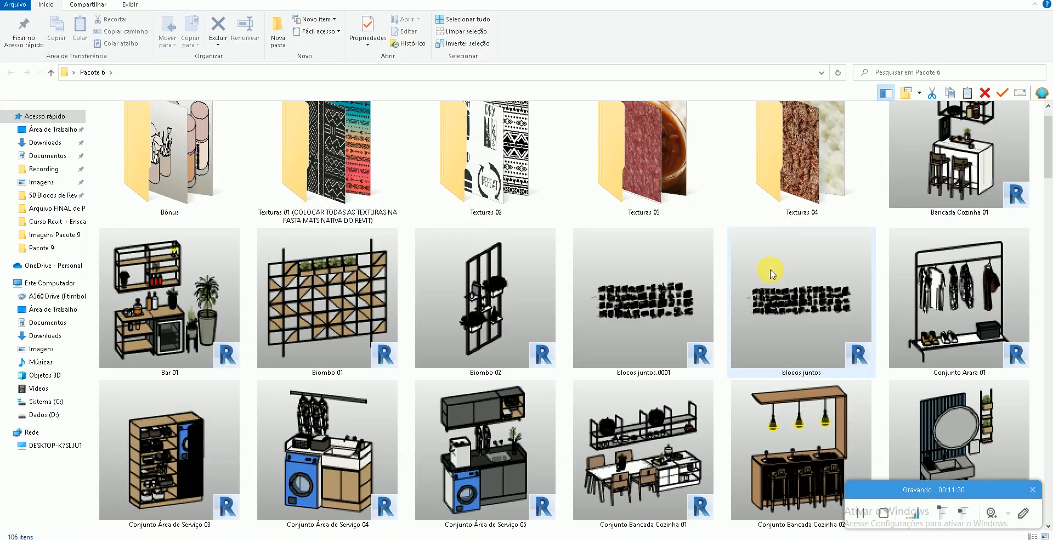
scroll(770, 269, down, 10)
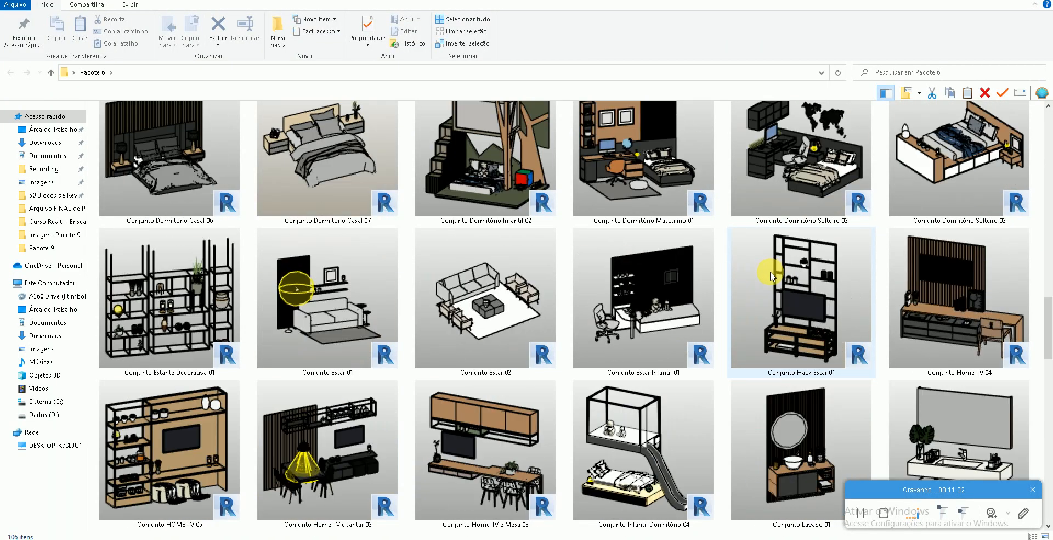
click(1042, 1)
Browse the furniture set families in the Pacote 7 folder, and close it
double_click(814, 178)
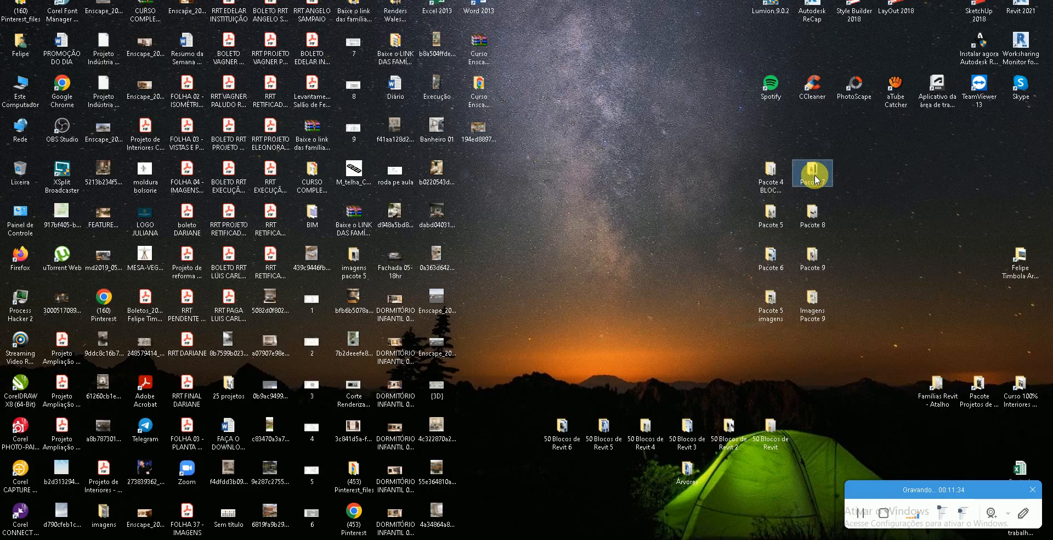
scroll(795, 291, down, 3)
scroll(795, 291, down, 15)
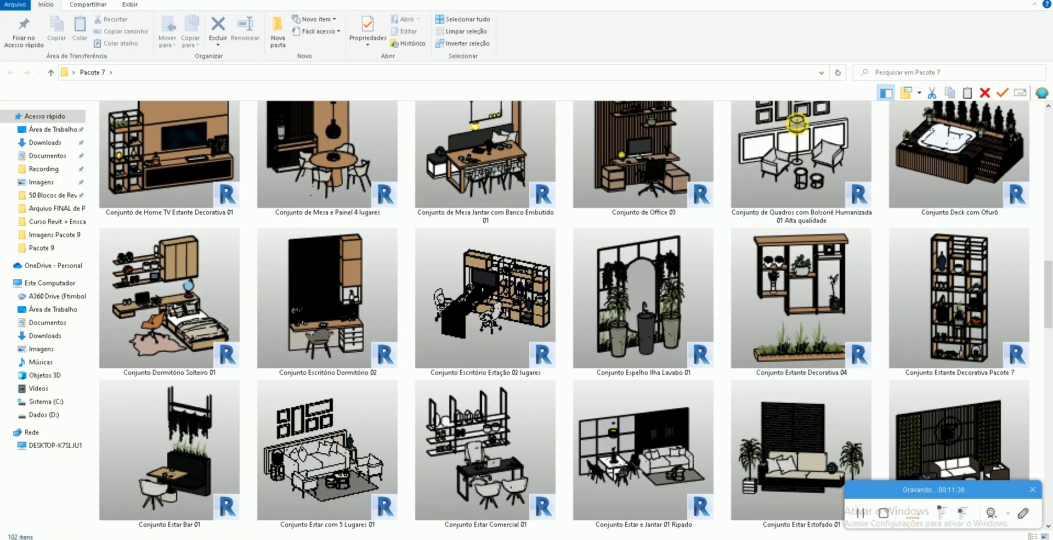
click(1043, 1)
Open the Pacote 8 folder from the desktop to view its Revit families
double_click(813, 217)
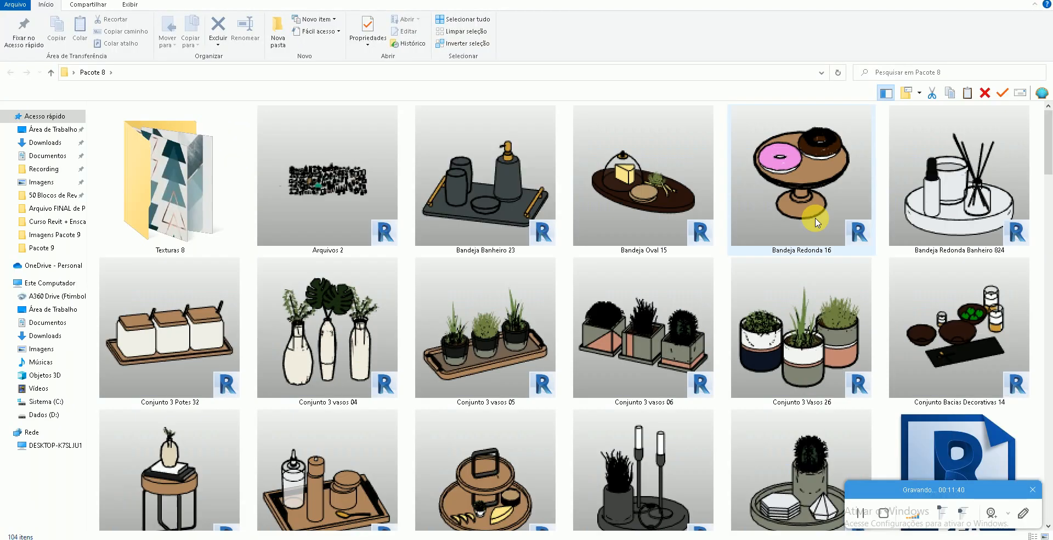